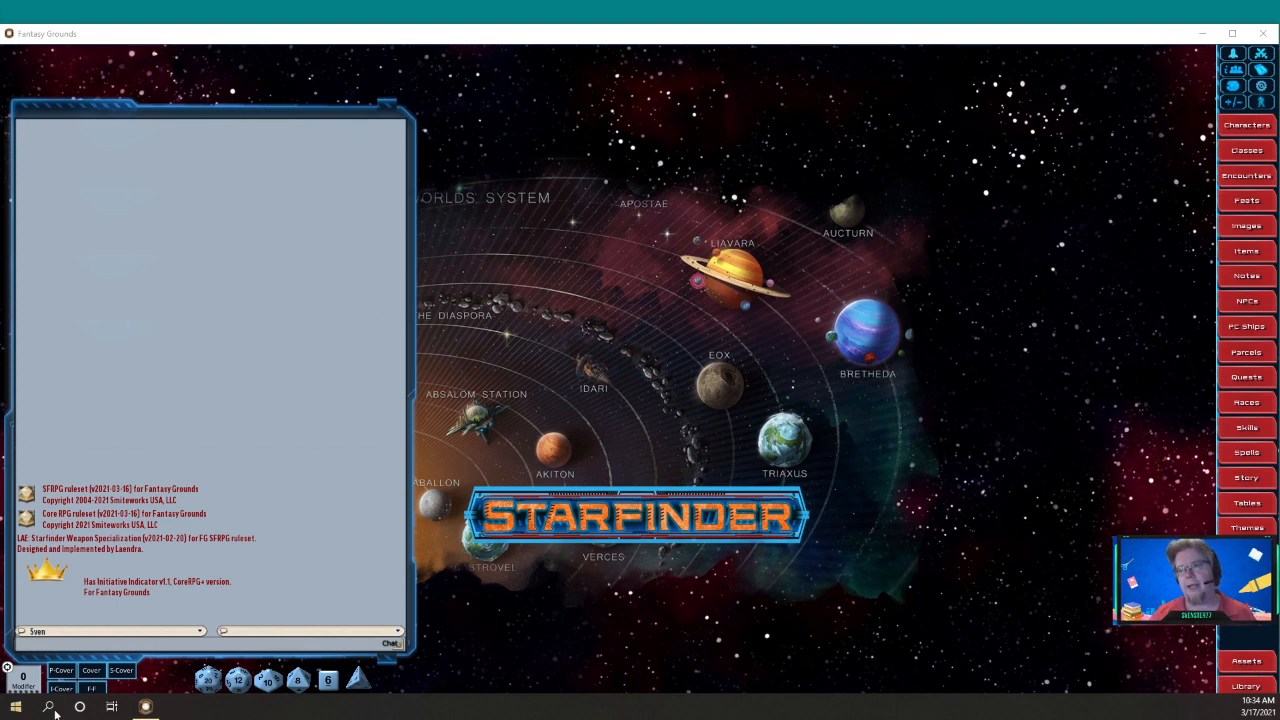
Maximize the program window, then open the 3.11.02 Skyscraper story and view one of its linked floor maps.
{"action": "left_click", "coordinate": [1233, 34]}
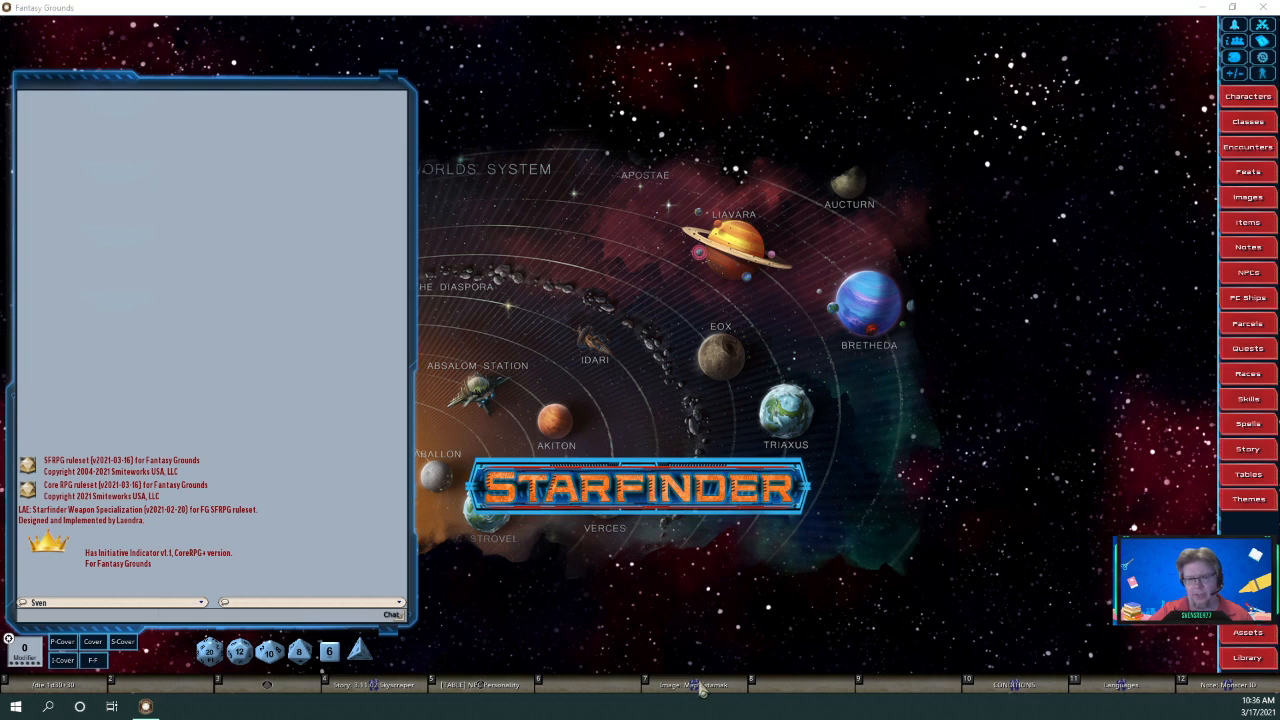
{"action": "left_click", "coordinate": [381, 688]}
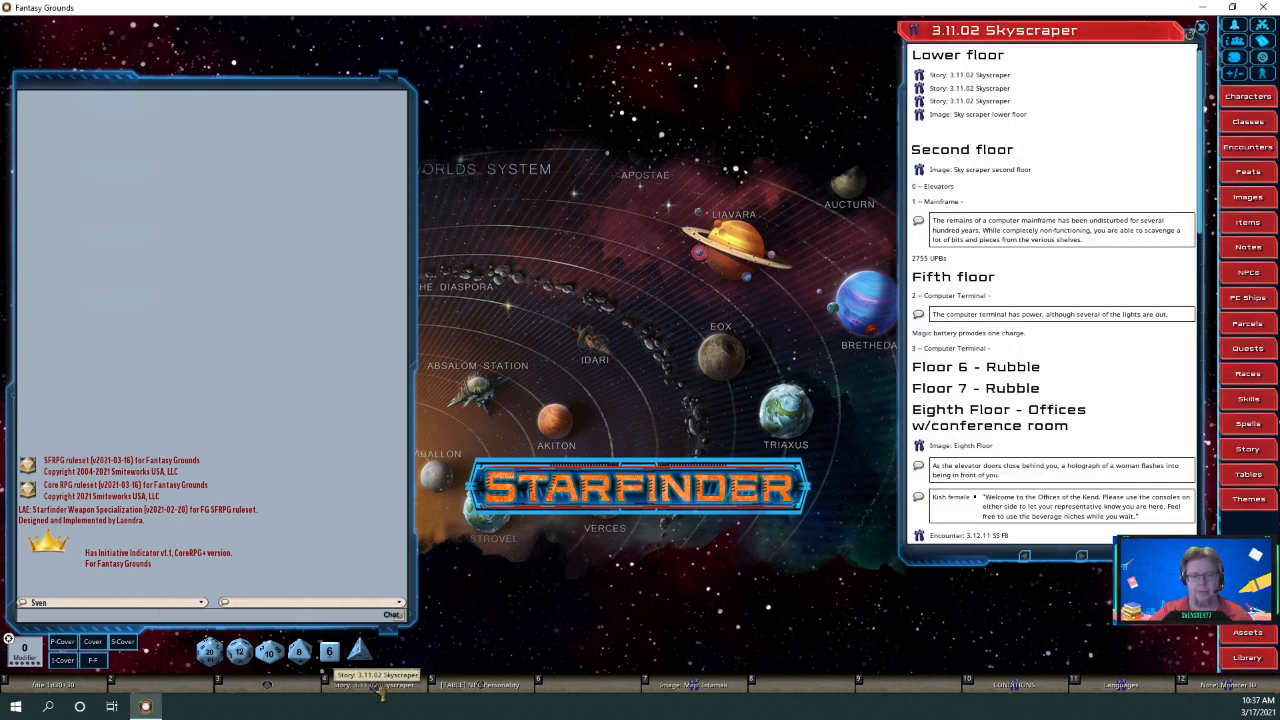
{"action": "left_click", "coordinate": [919, 114]}
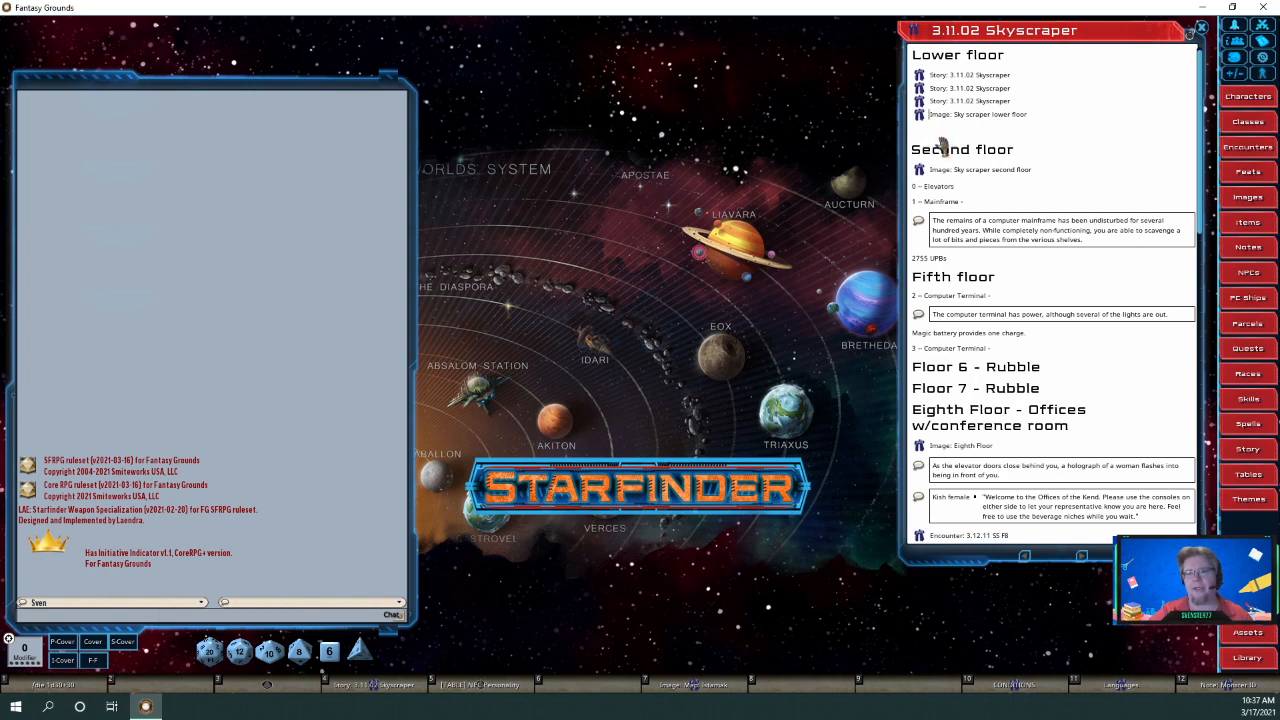
{"action": "left_click", "coordinate": [1027, 172]}
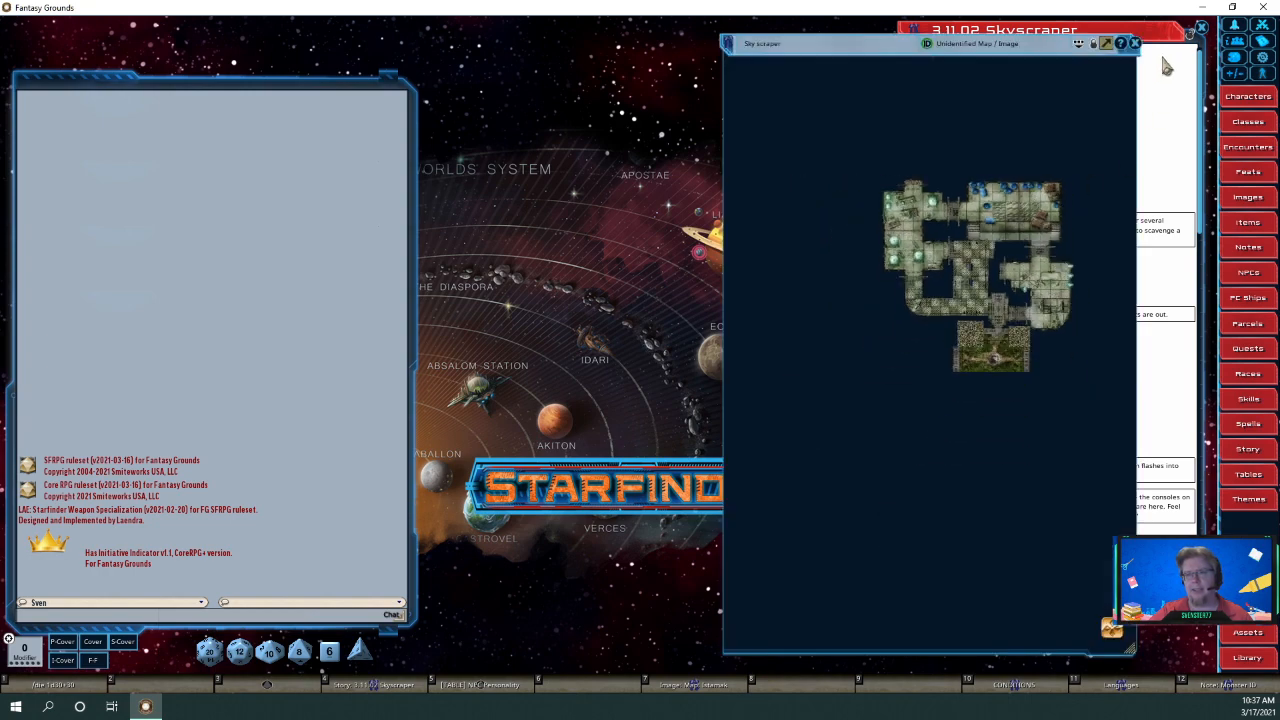
{"action": "left_click", "coordinate": [1134, 43]}
Find the 21/22 Floor section in the Skyscraper story and view its linked 3.12.13 SS F21 22 parcel.
{"action": "scroll", "coordinate": [1124, 243], "scroll_direction": "down", "scroll_amount": 5}
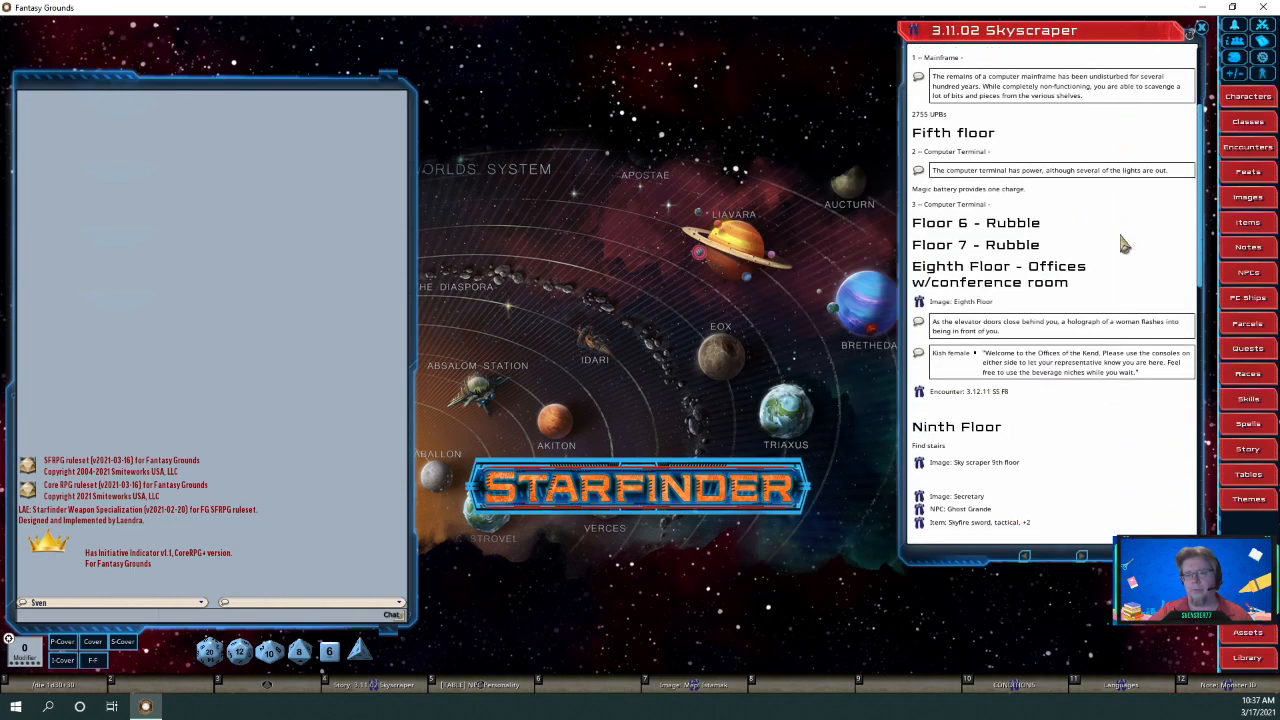
{"action": "scroll", "coordinate": [1124, 243], "scroll_direction": "down", "scroll_amount": 2}
{"action": "scroll", "coordinate": [1124, 243], "scroll_direction": "down", "scroll_amount": 15}
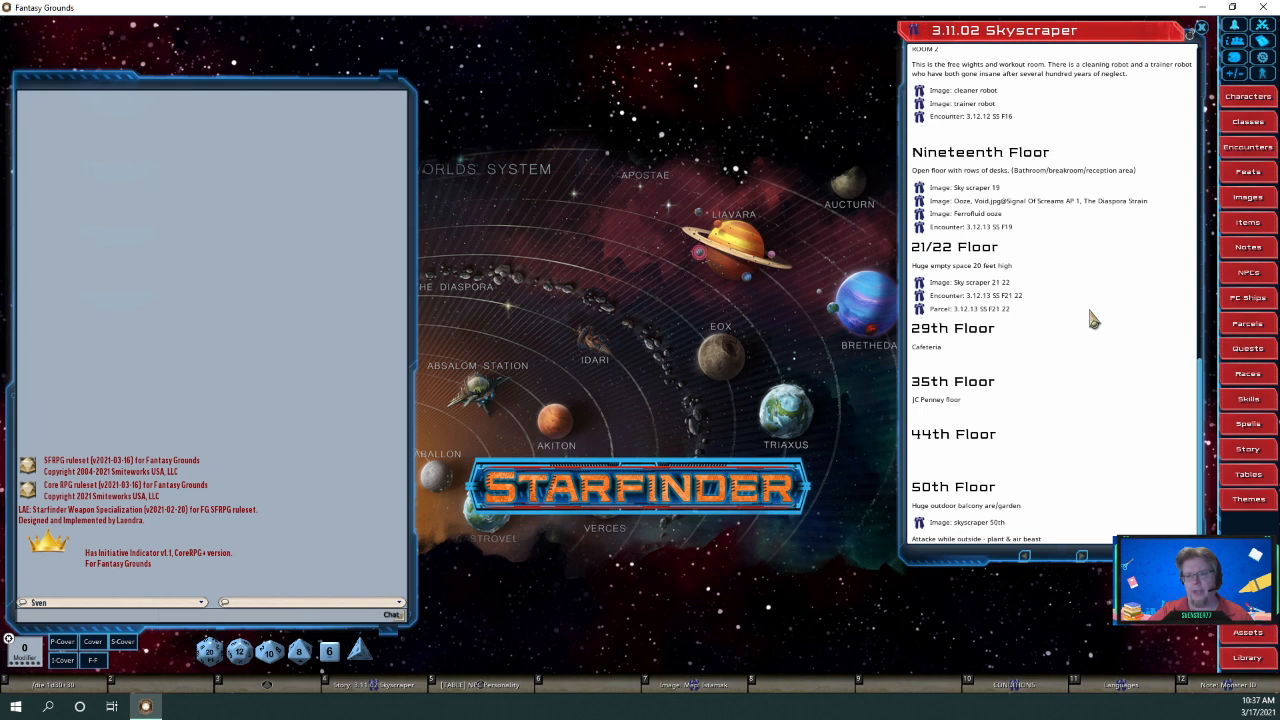
{"action": "left_click", "coordinate": [919, 309]}
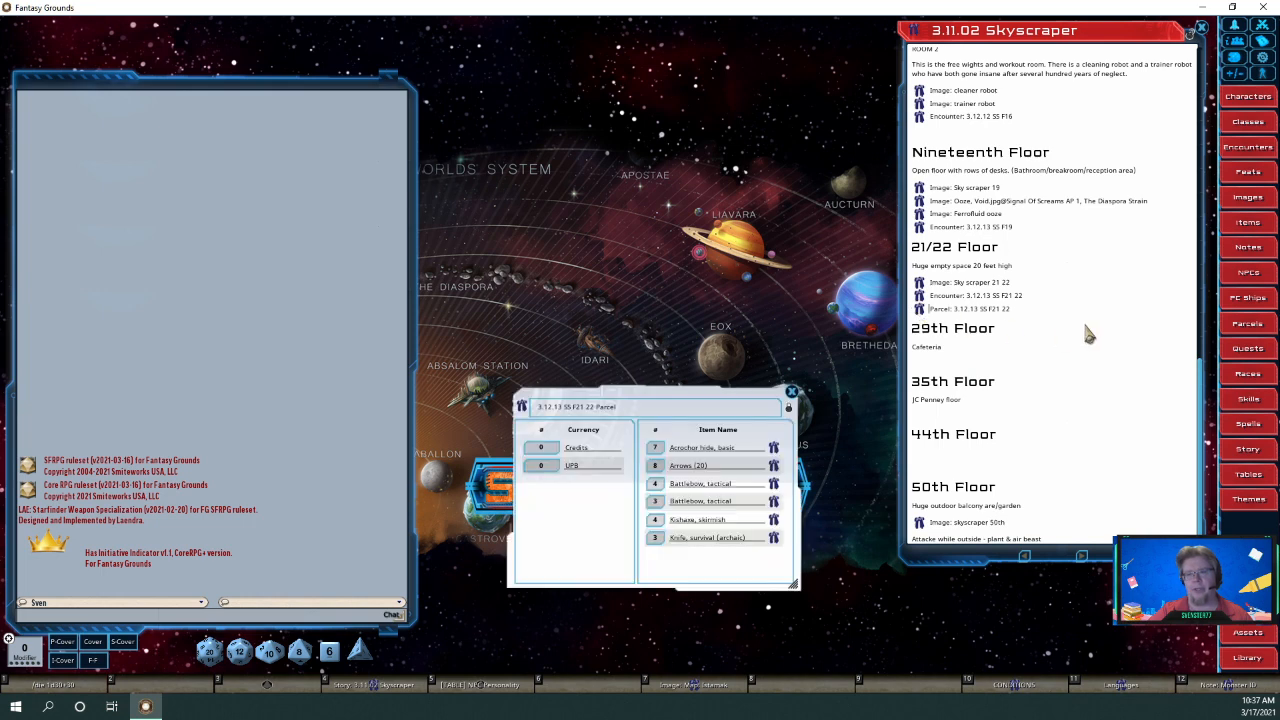
{"action": "left_click", "coordinate": [791, 392]}
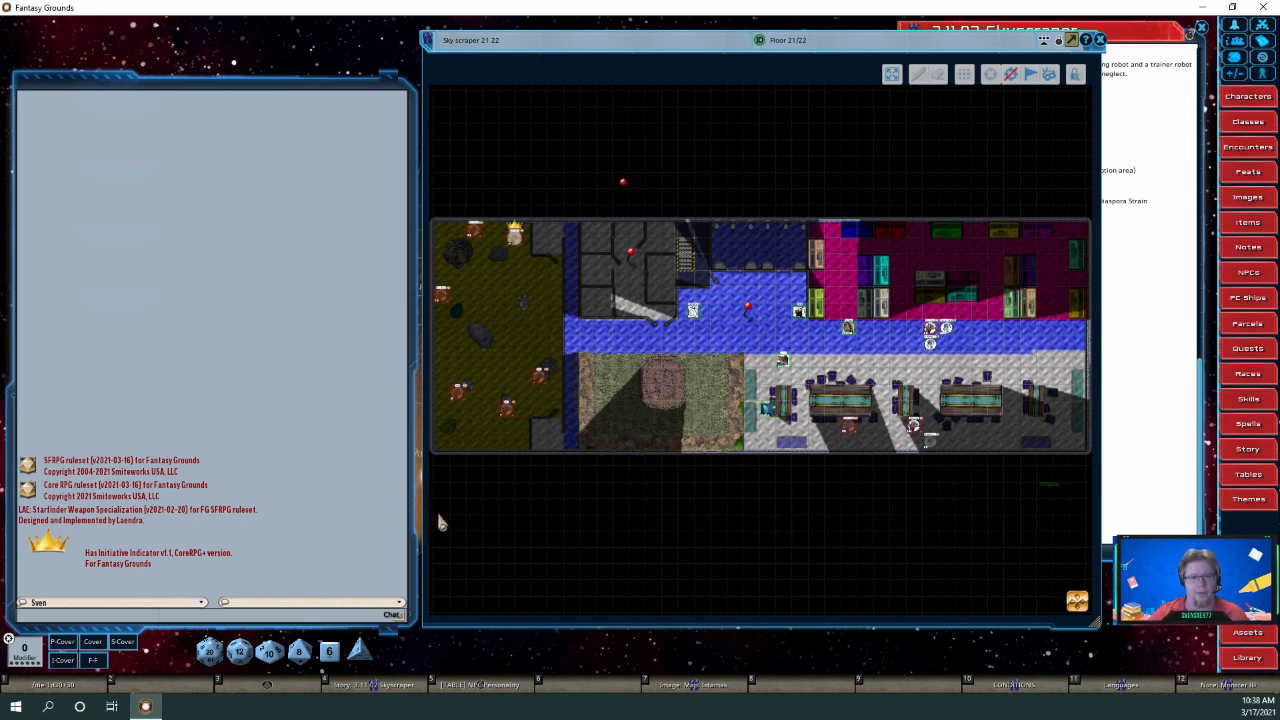
Enlarge the Sky scraper 21 22 map window to examine the rooms and tokens of Floor 21/22, closing it when done.
{"action": "left_click_drag", "start_coordinate": [451, 516], "coordinate": [147, 512]}
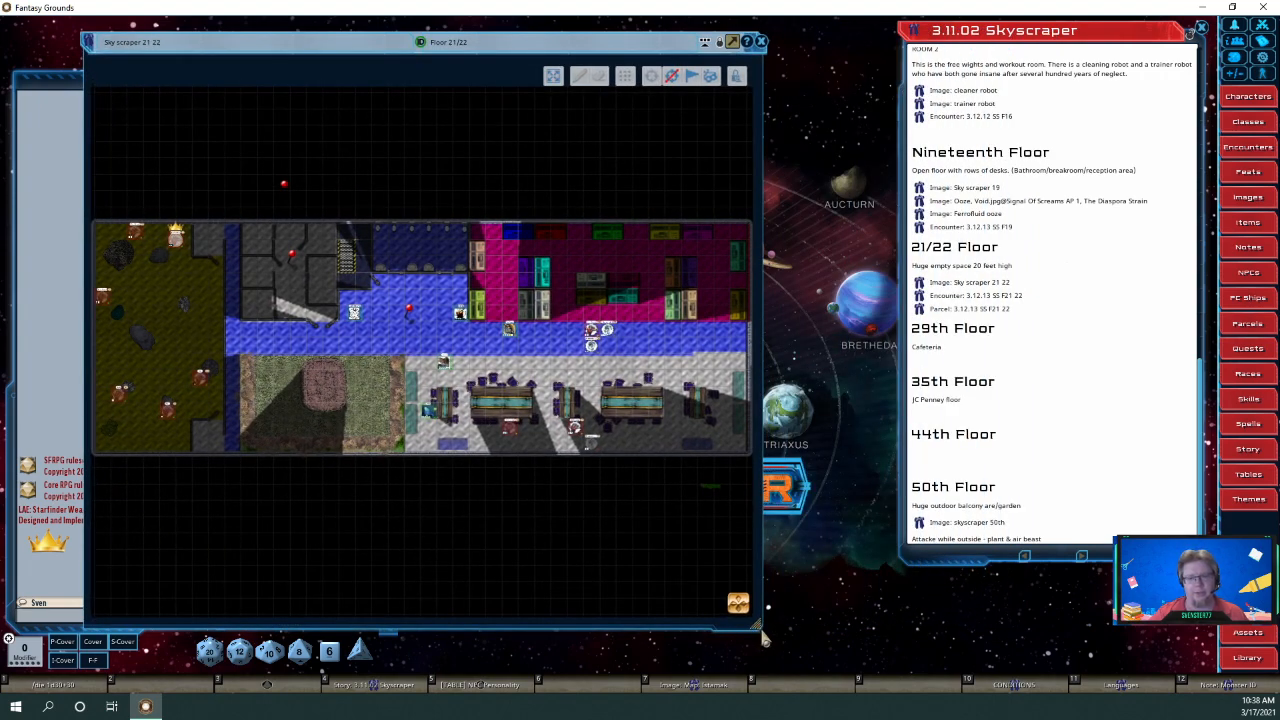
{"action": "left_click_drag", "start_coordinate": [760, 627], "coordinate": [912, 565]}
{"action": "scroll", "coordinate": [879, 567], "scroll_direction": "up", "scroll_amount": 2}
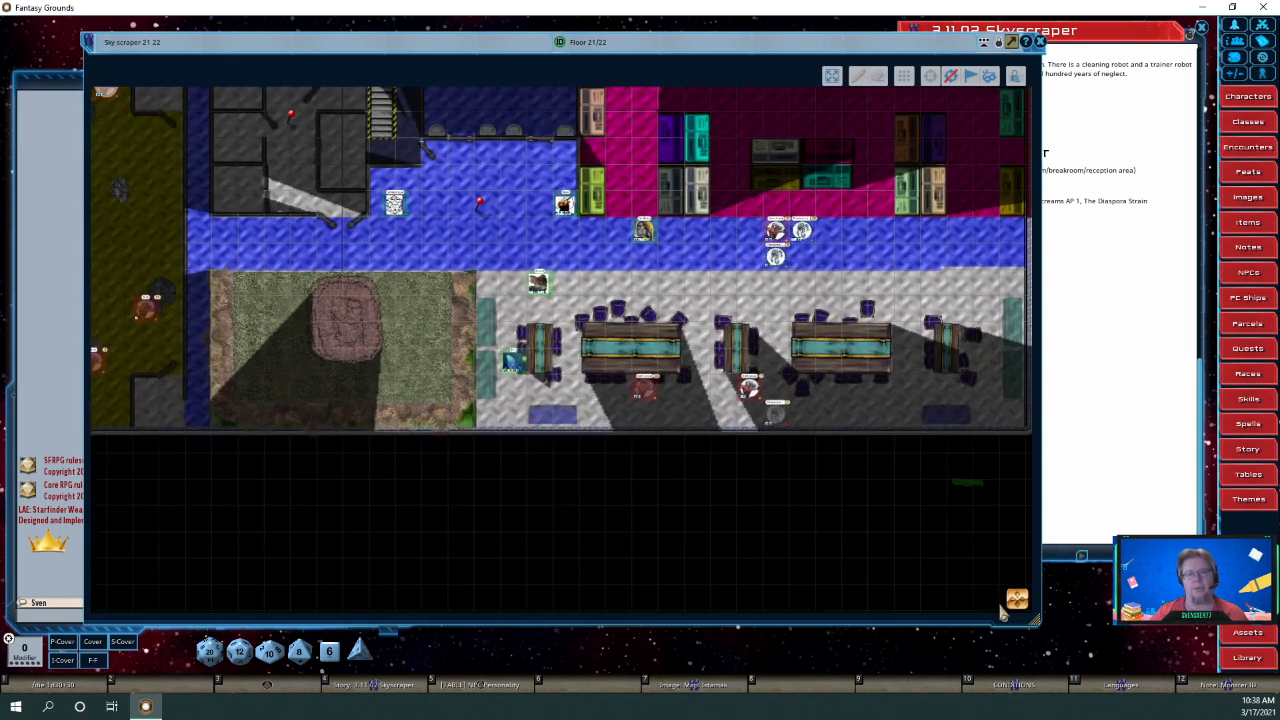
{"action": "left_click_drag", "start_coordinate": [1017, 597], "coordinate": [1017, 595]}
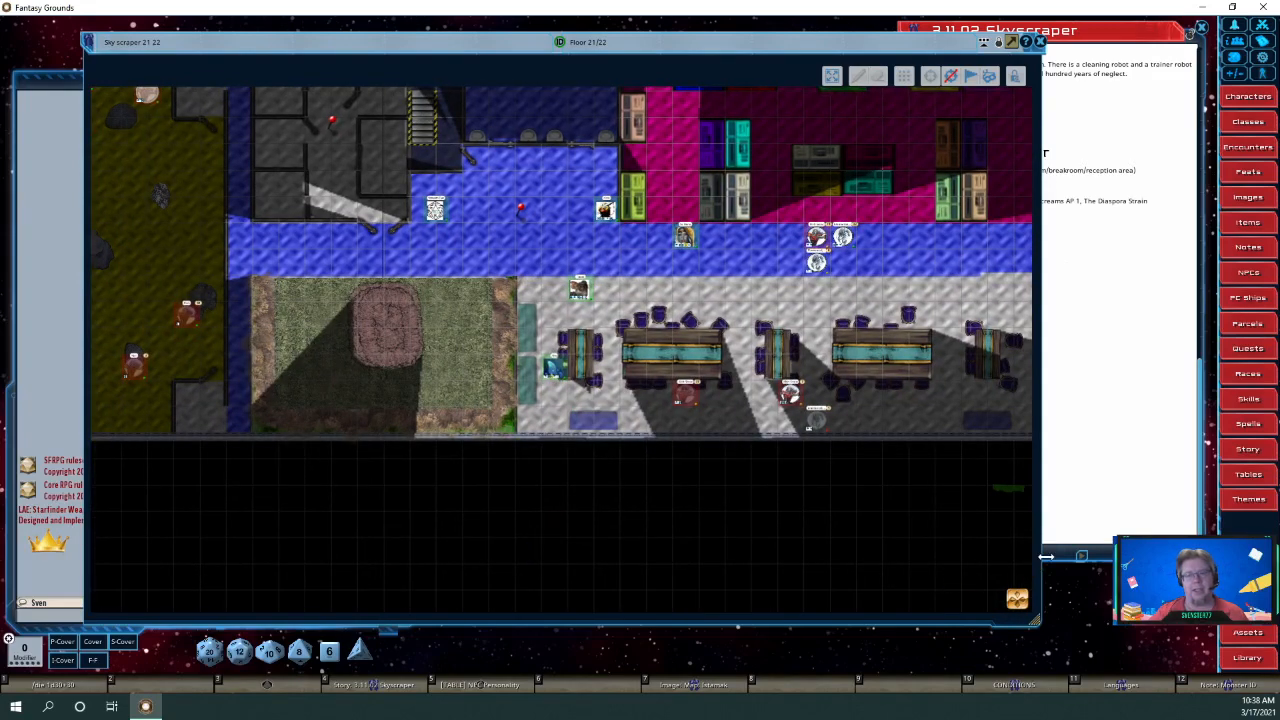
{"action": "left_click_drag", "start_coordinate": [1043, 559], "coordinate": [1164, 533]}
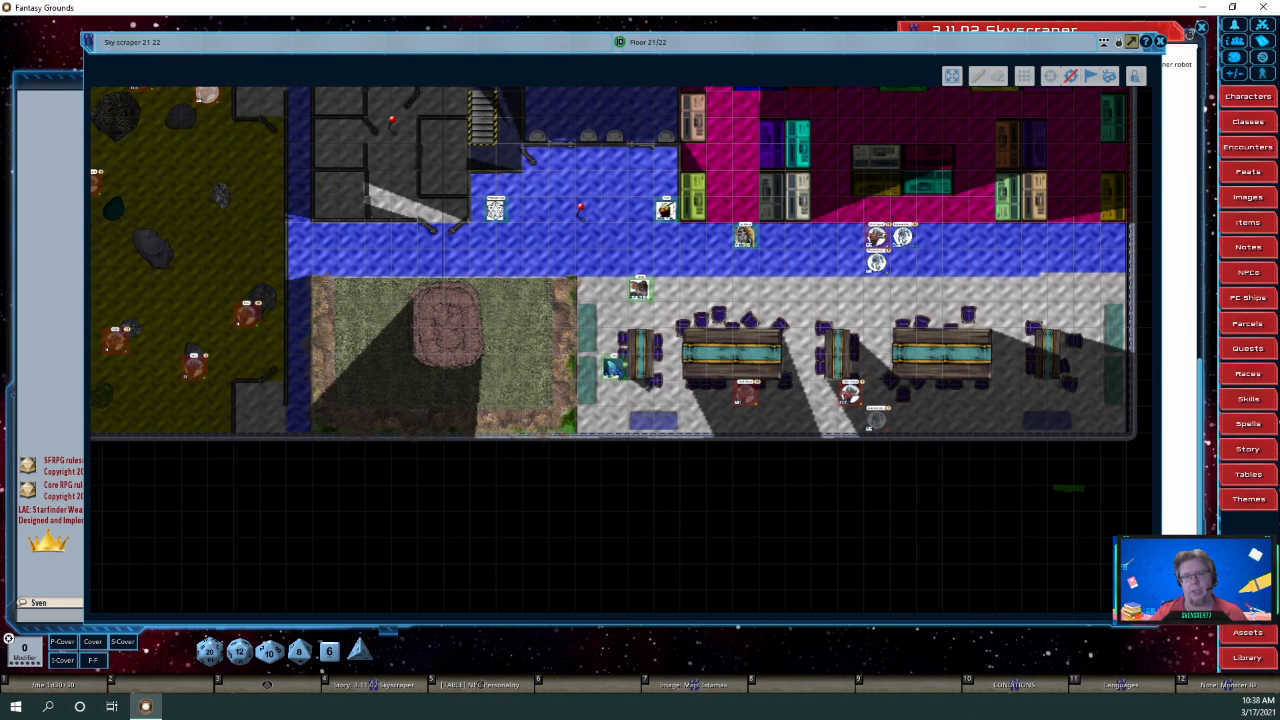
{"action": "left_click_drag", "start_coordinate": [1139, 588], "coordinate": [1103, 631]}
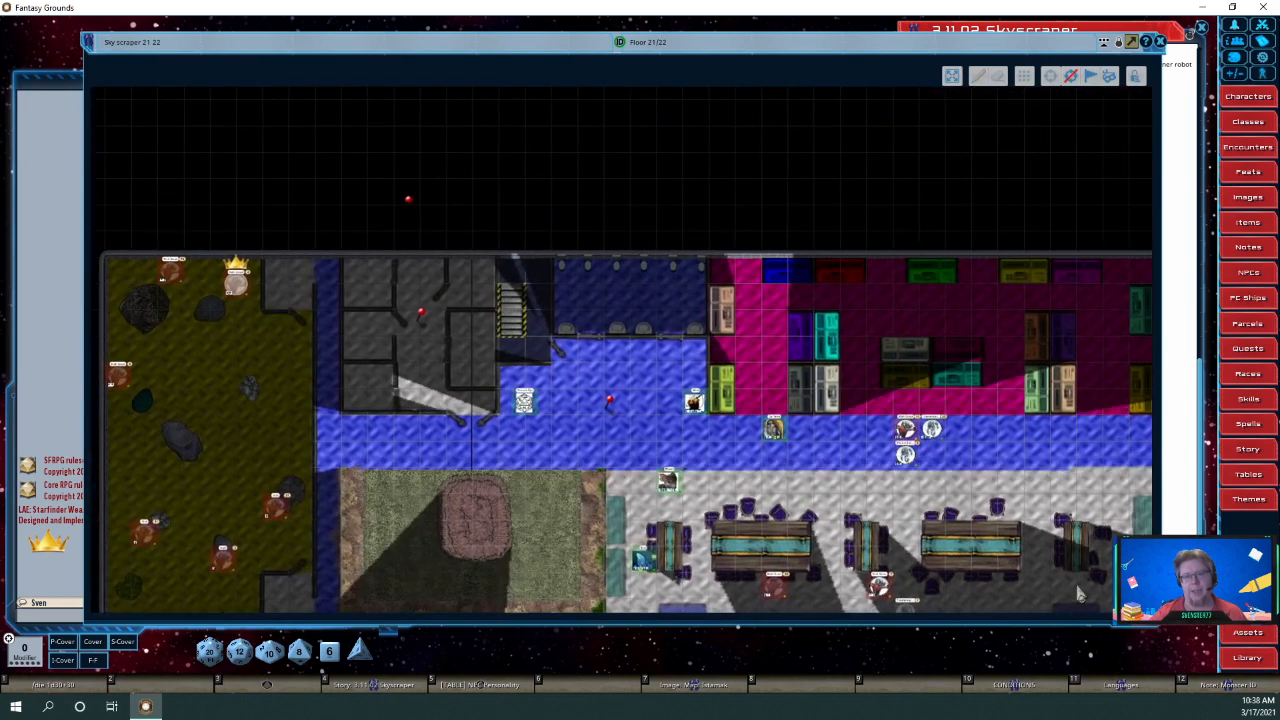
{"action": "left_click_drag", "start_coordinate": [1064, 682], "coordinate": [1074, 562]}
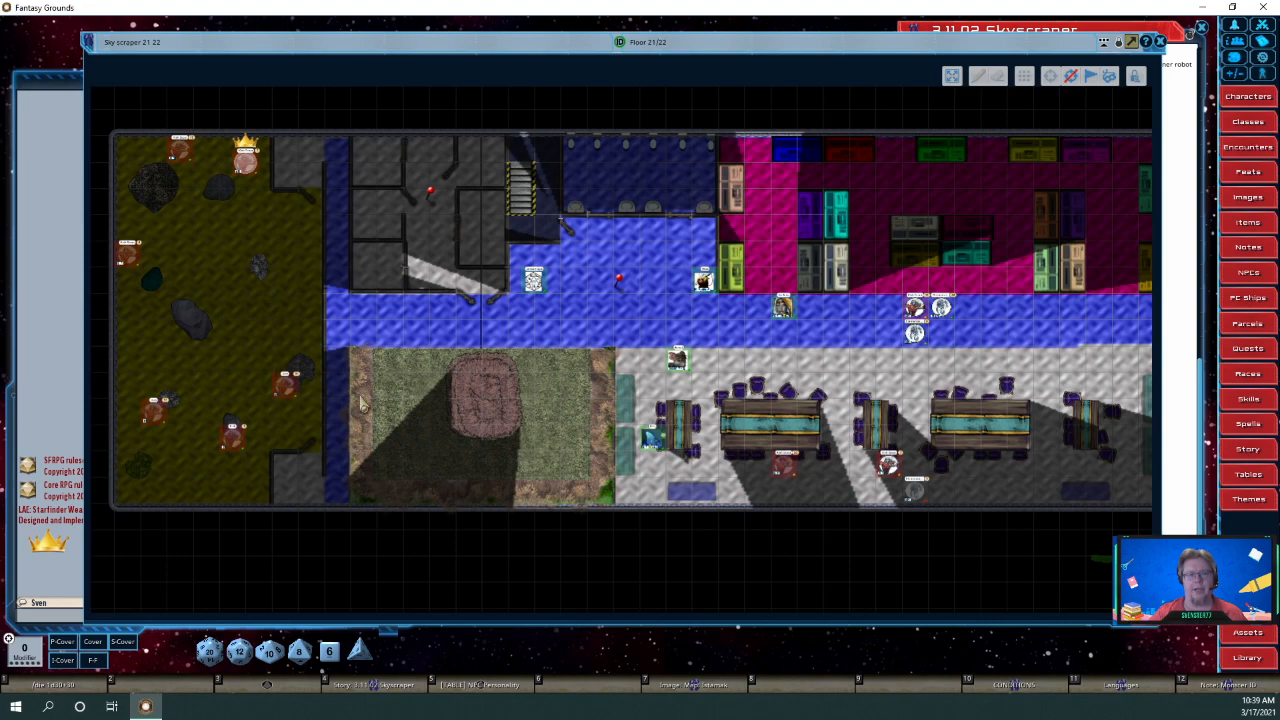
{"action": "left_click", "coordinate": [1160, 42]}
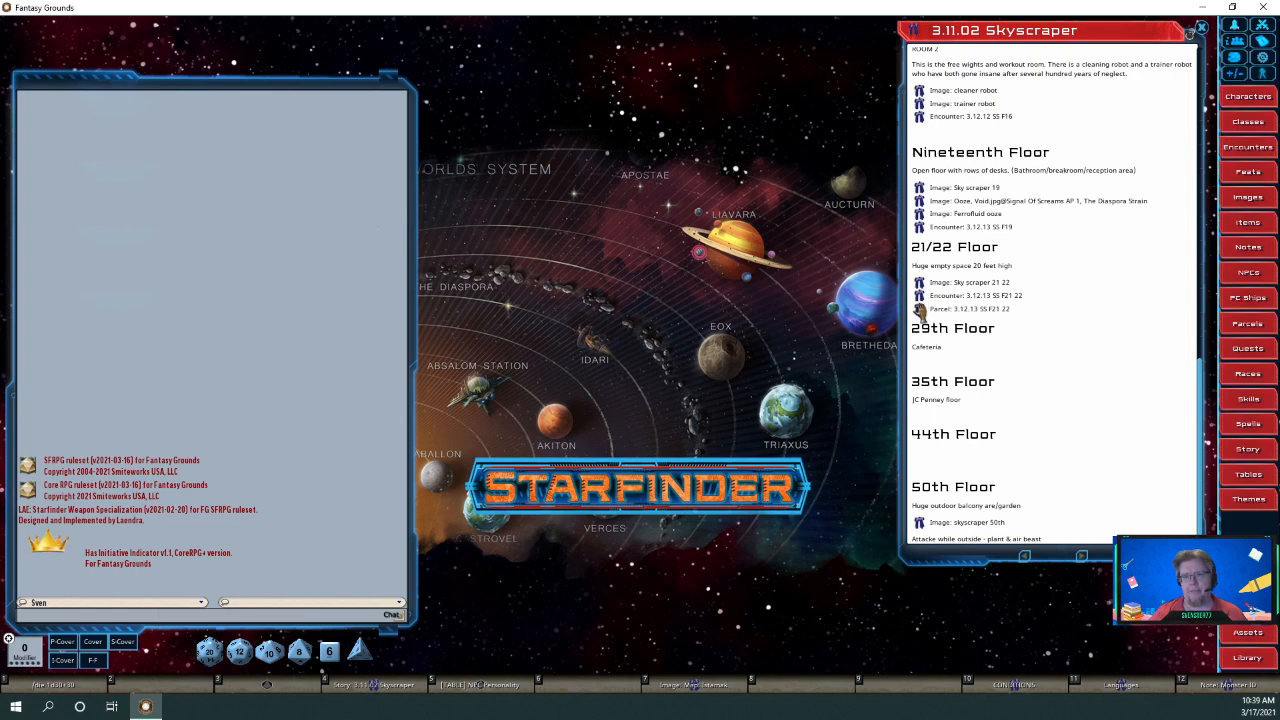
Reopen the 3.12.13 SS F21 22 parcel to review its item list, and return to the story's Sixteenth Floor section.
{"action": "left_click", "coordinate": [919, 309]}
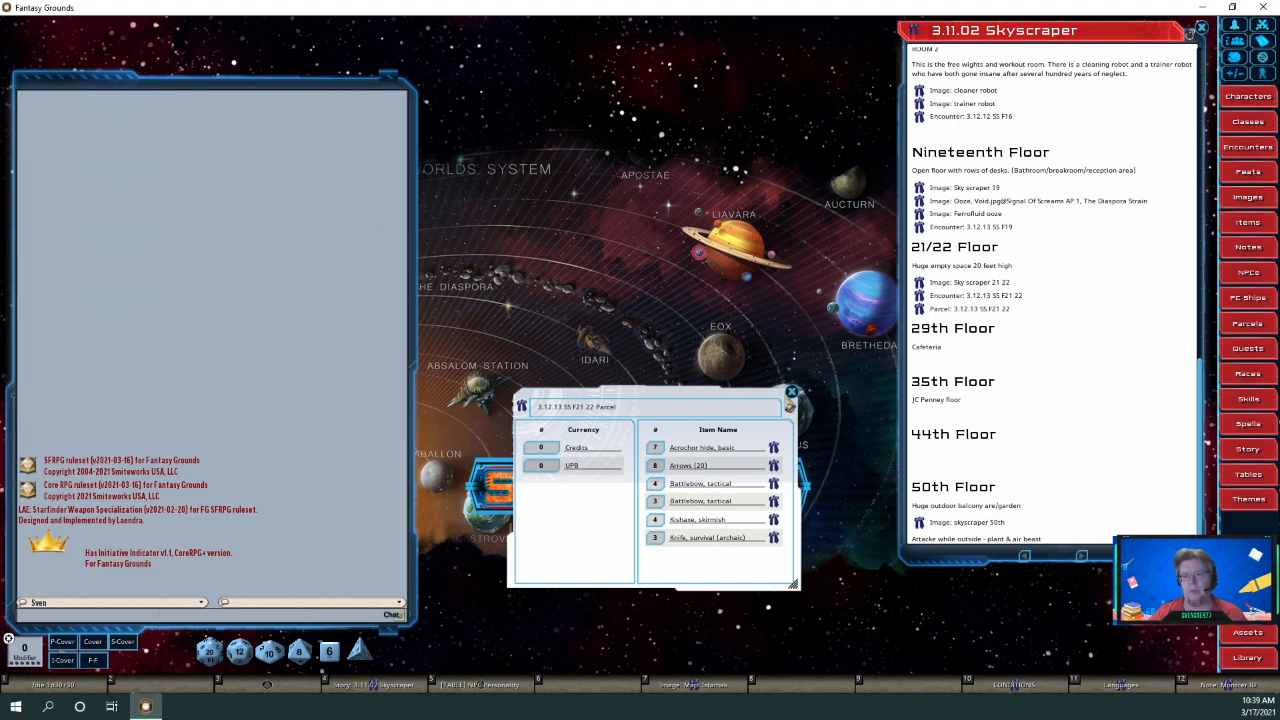
{"action": "left_click", "coordinate": [791, 391]}
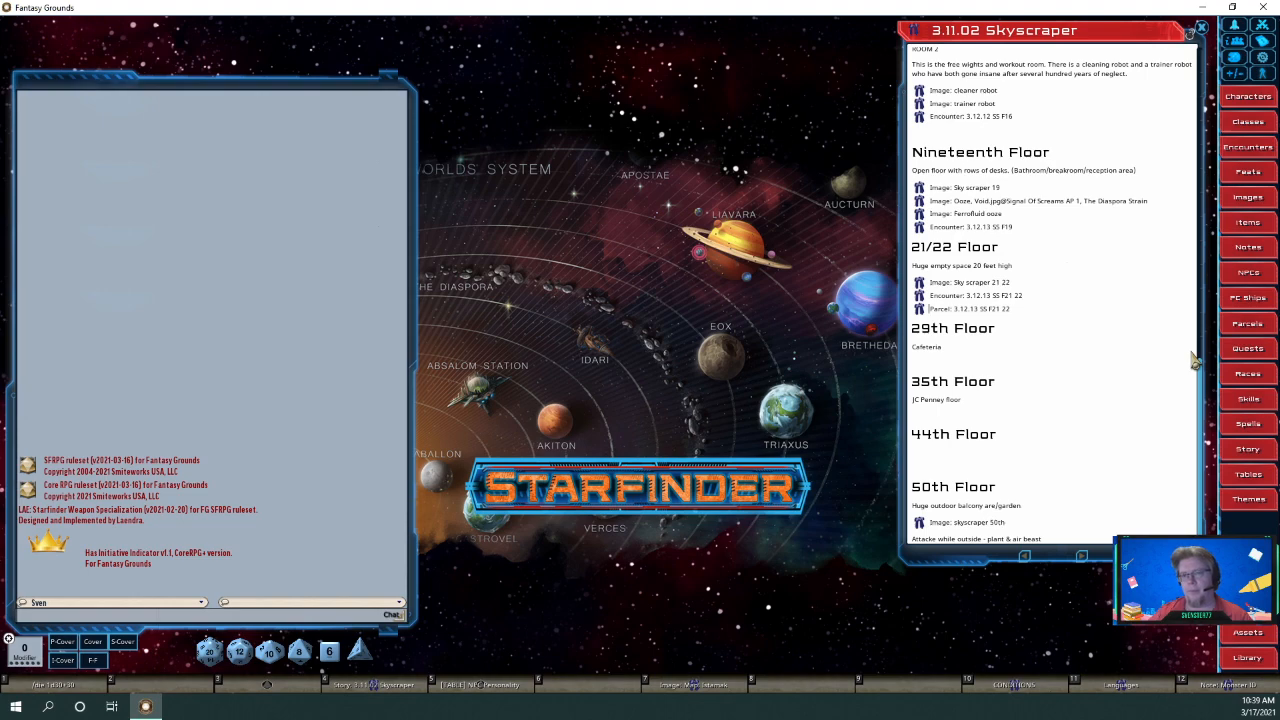
{"action": "scroll", "coordinate": [1140, 305], "scroll_direction": "up", "scroll_amount": 5}
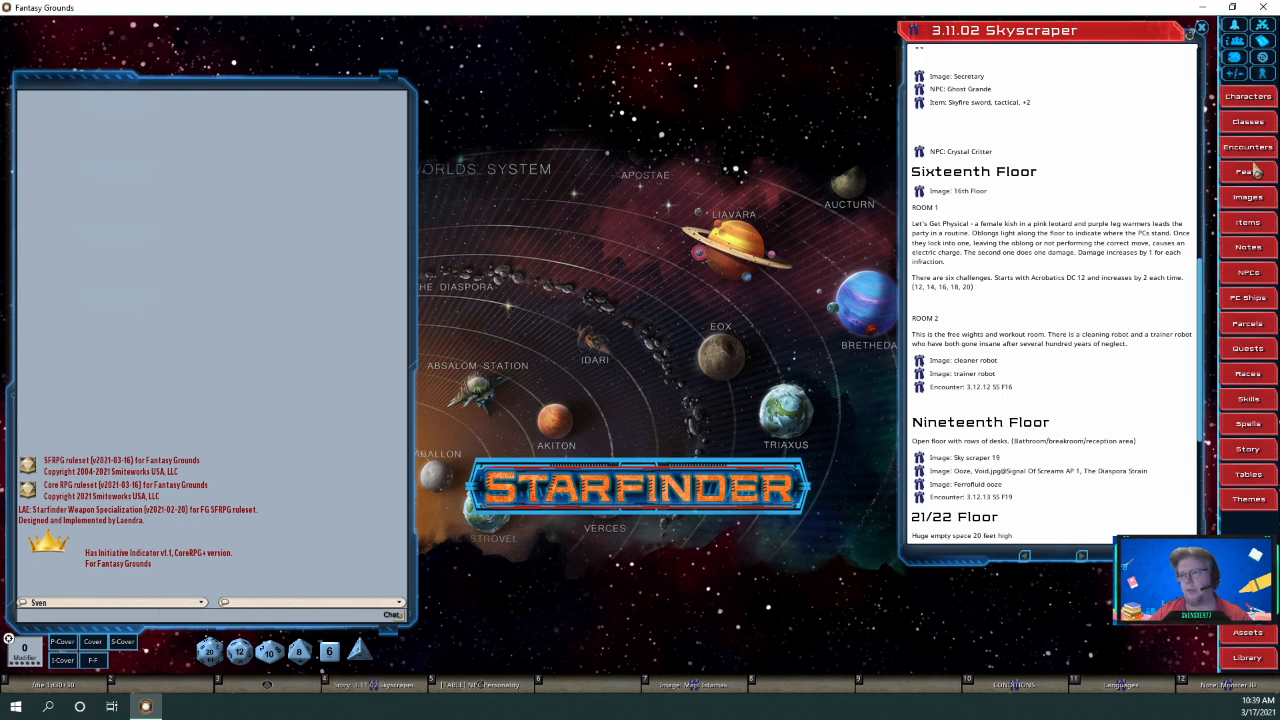
Open the story list beside the Skyscraper story and filter it to the group "Dead Suns 4, 3. Part 2: The Forgotten City of Istamak".
{"action": "left_click", "coordinate": [1250, 449]}
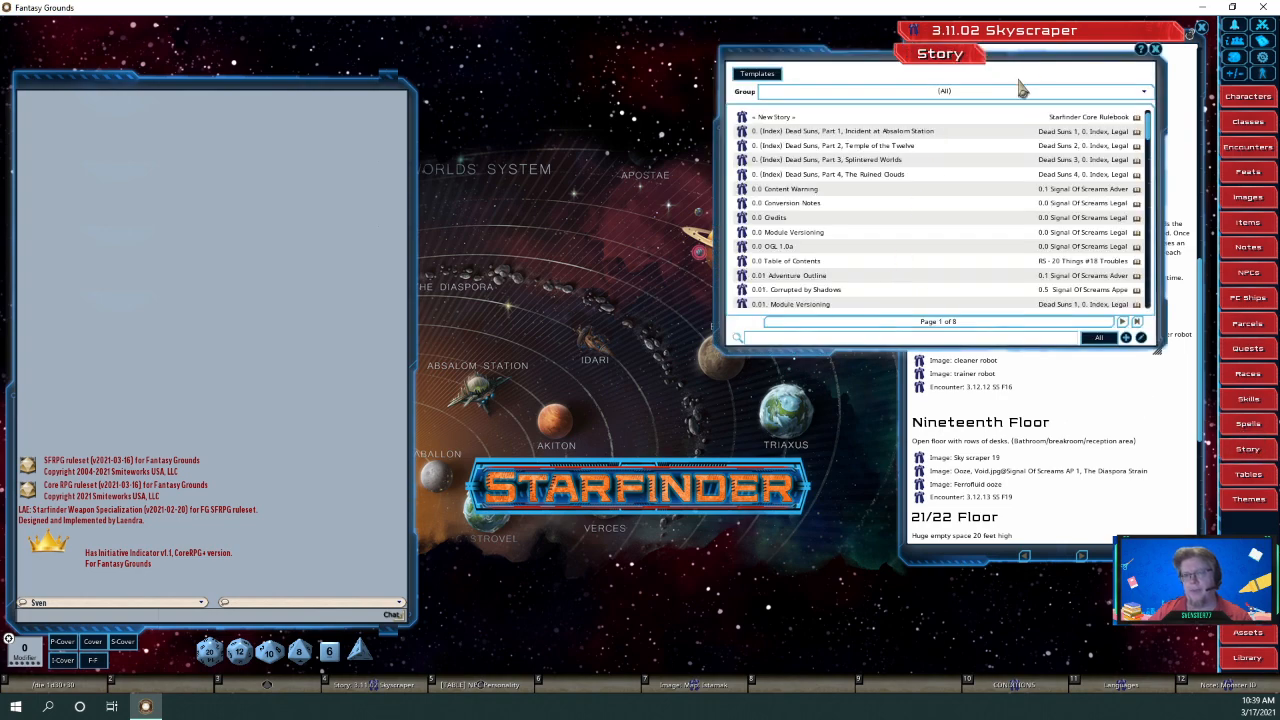
{"action": "left_click_drag", "start_coordinate": [1023, 91], "coordinate": [680, 95]}
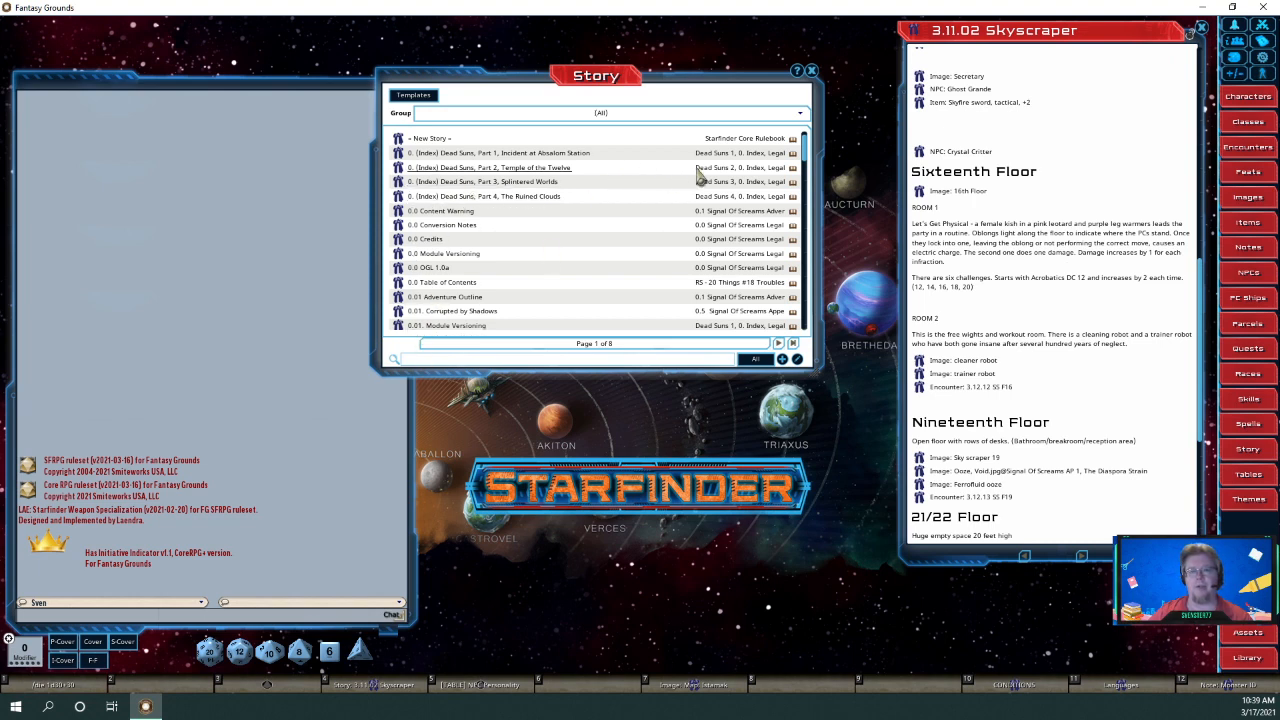
{"action": "left_click", "coordinate": [800, 113]}
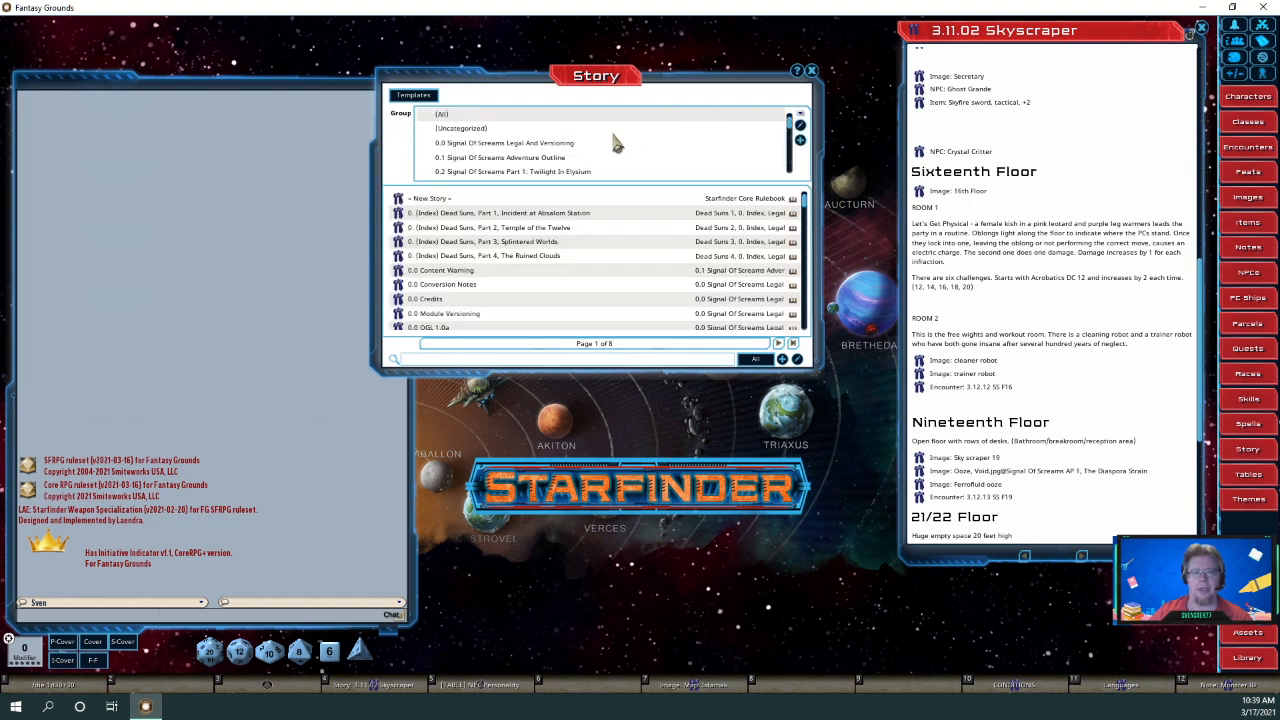
{"action": "scroll", "coordinate": [618, 146], "scroll_direction": "down", "scroll_amount": 3}
{"action": "scroll", "coordinate": [618, 146], "scroll_direction": "down", "scroll_amount": 1}
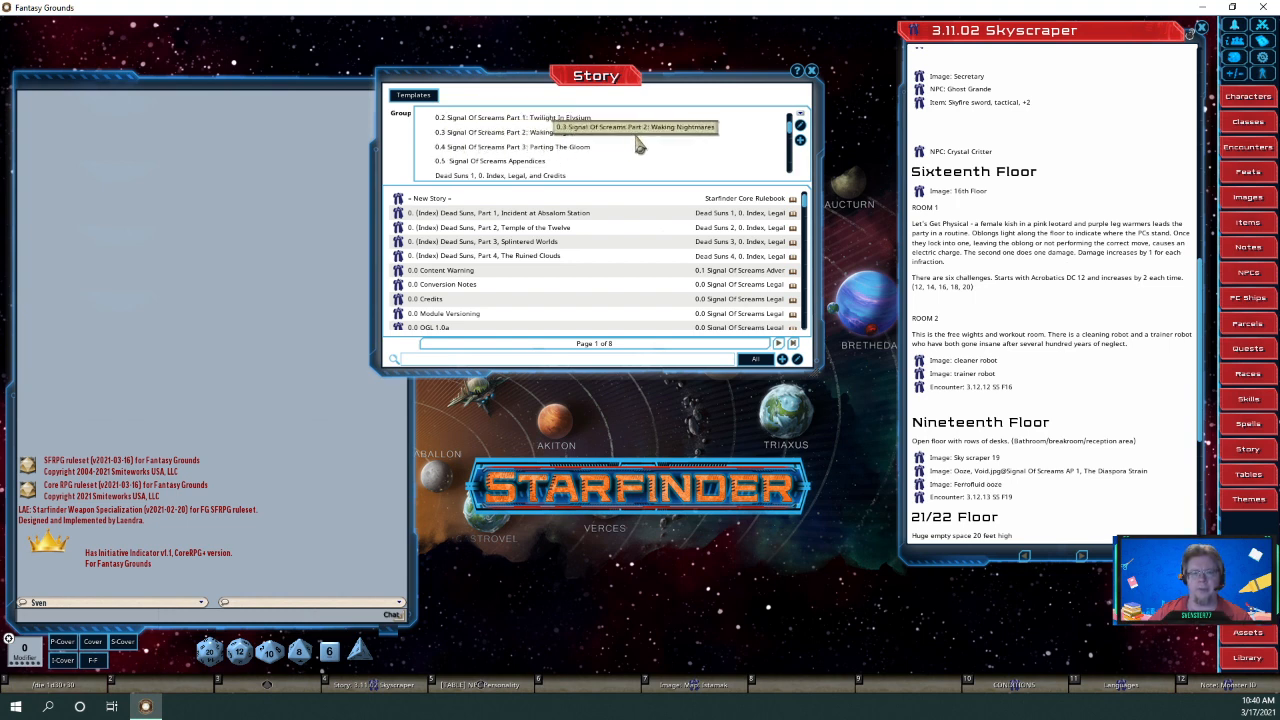
{"action": "scroll", "coordinate": [645, 145], "scroll_direction": "down", "scroll_amount": 1}
{"action": "scroll", "coordinate": [645, 145], "scroll_direction": "down", "scroll_amount": 5}
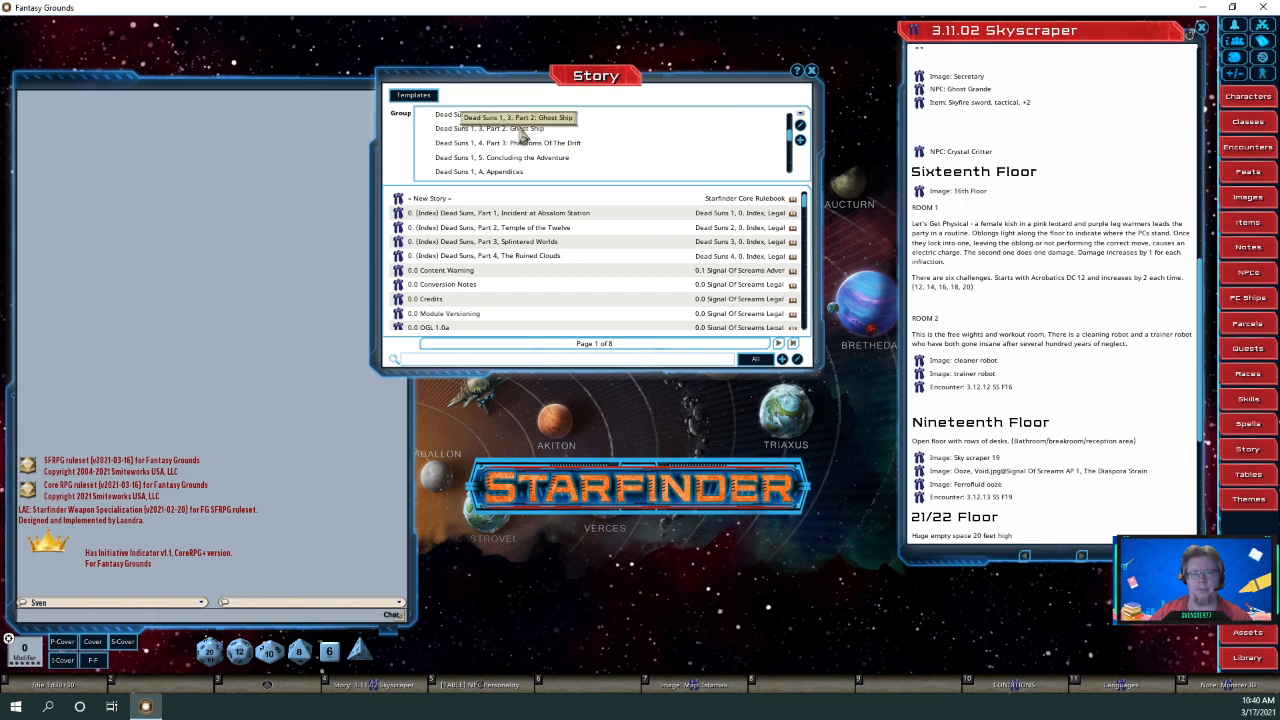
{"action": "scroll", "coordinate": [530, 138], "scroll_direction": "down", "scroll_amount": 9}
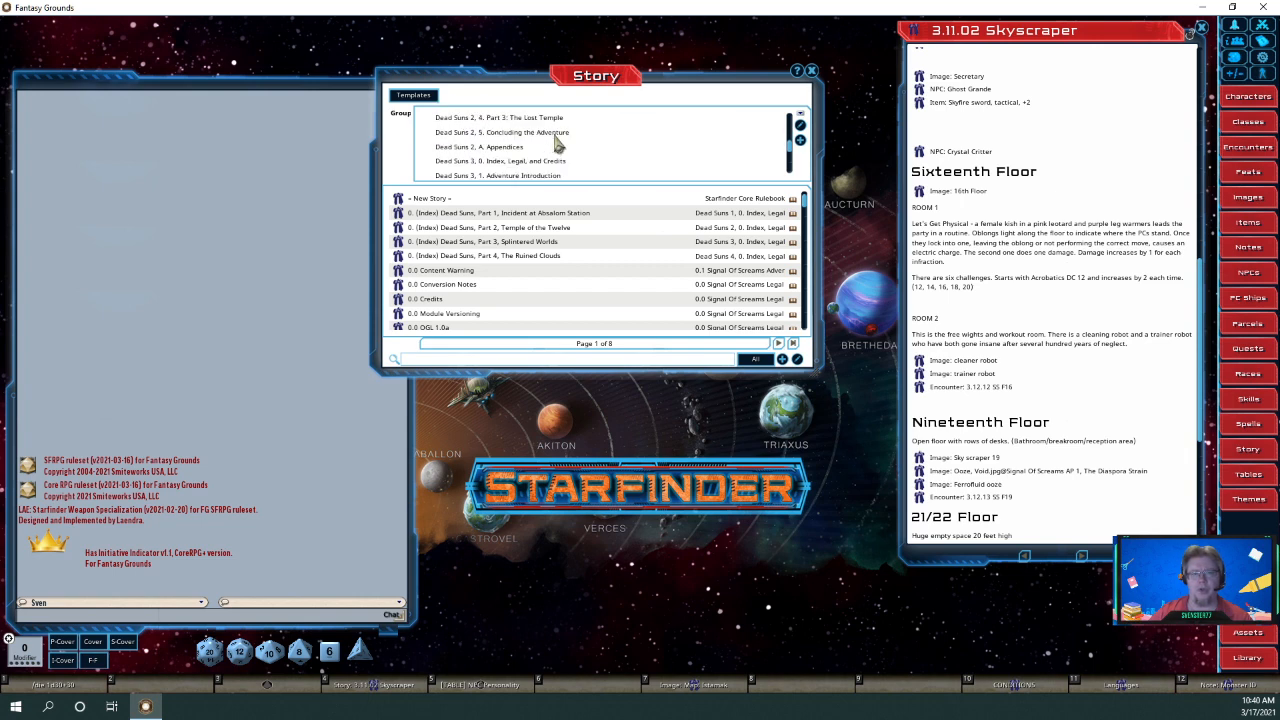
{"action": "scroll", "coordinate": [555, 145], "scroll_direction": "down", "scroll_amount": 9}
{"action": "scroll", "coordinate": [548, 152], "scroll_direction": "up", "scroll_amount": 1}
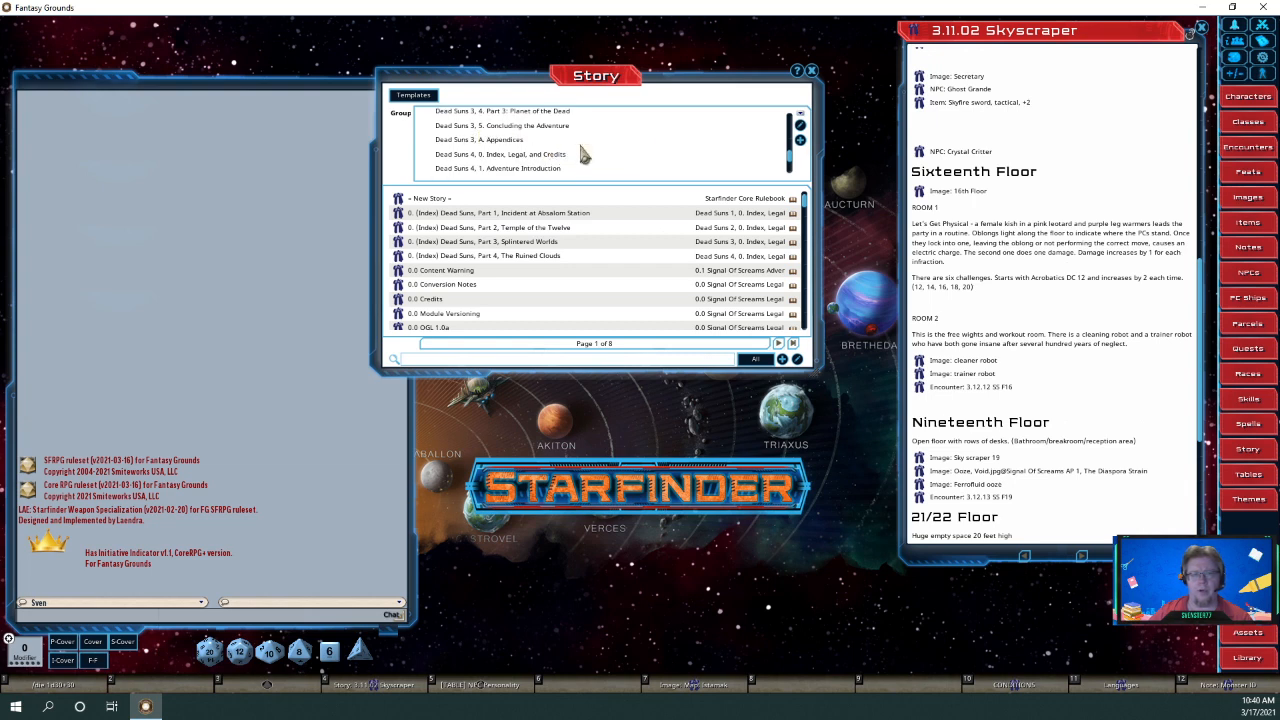
{"action": "scroll", "coordinate": [580, 150], "scroll_direction": "up", "scroll_amount": 1}
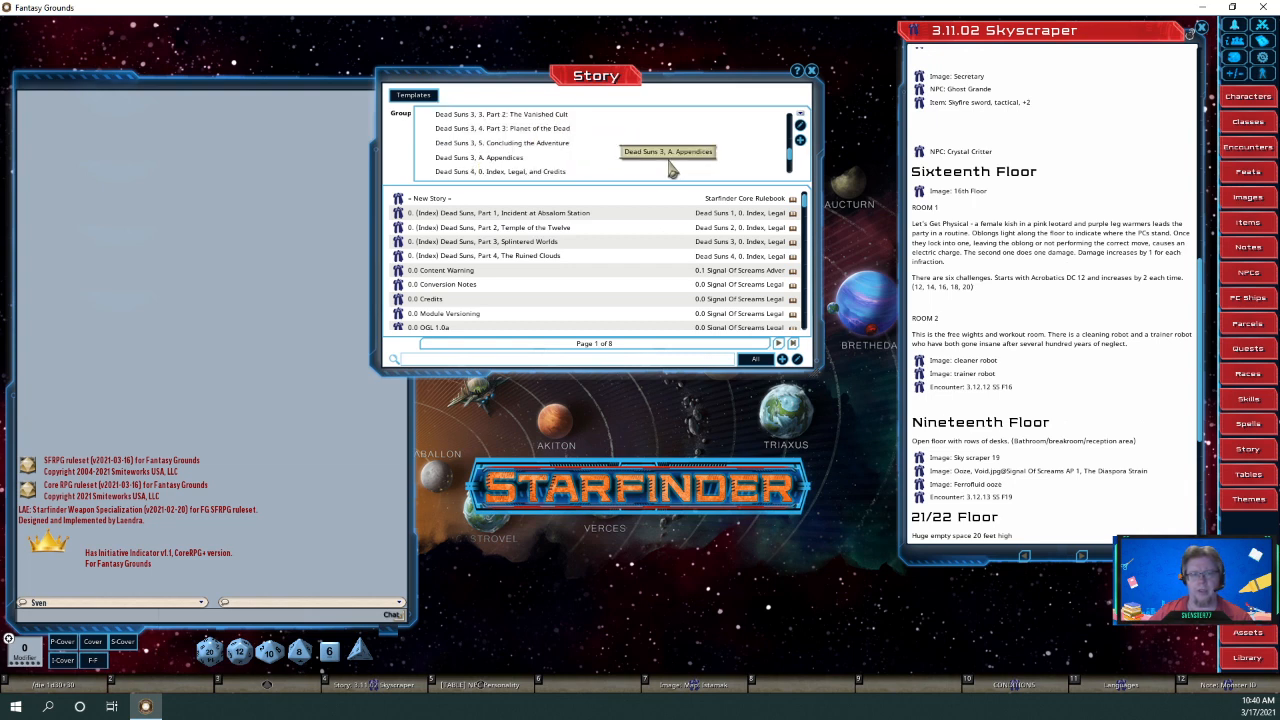
{"action": "scroll", "coordinate": [672, 170], "scroll_direction": "down", "scroll_amount": 5}
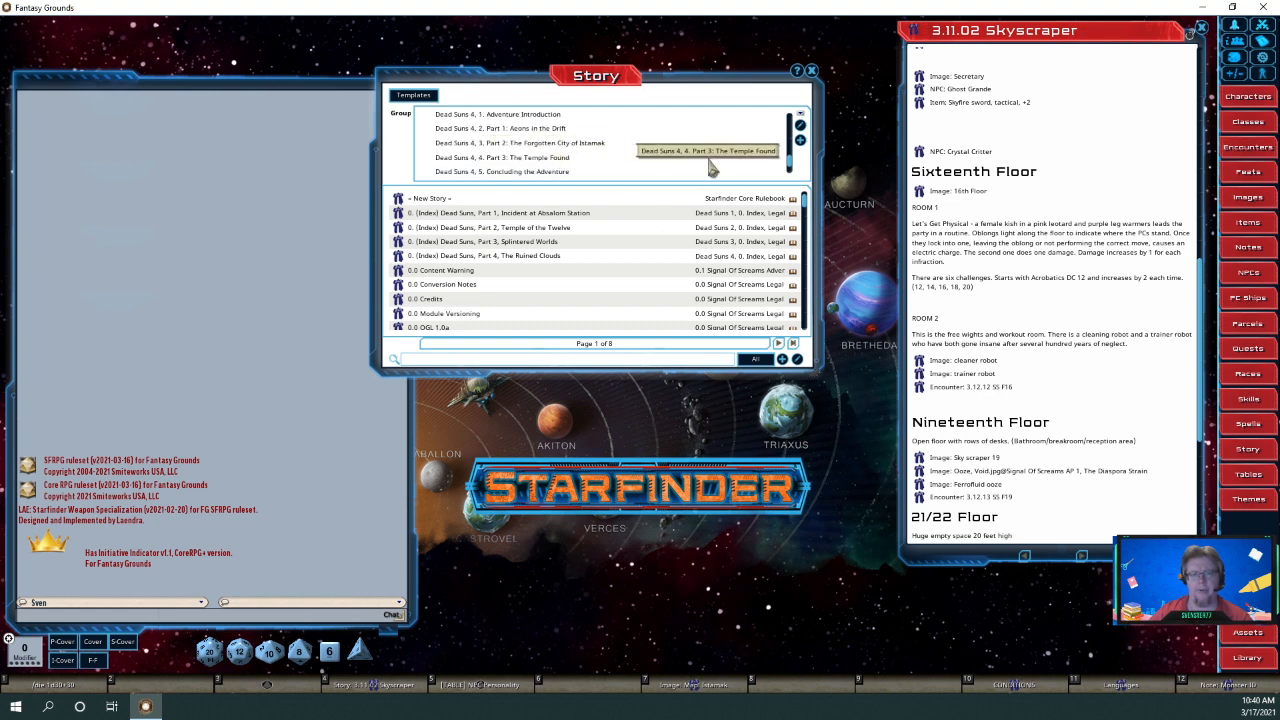
{"action": "left_click", "coordinate": [530, 140]}
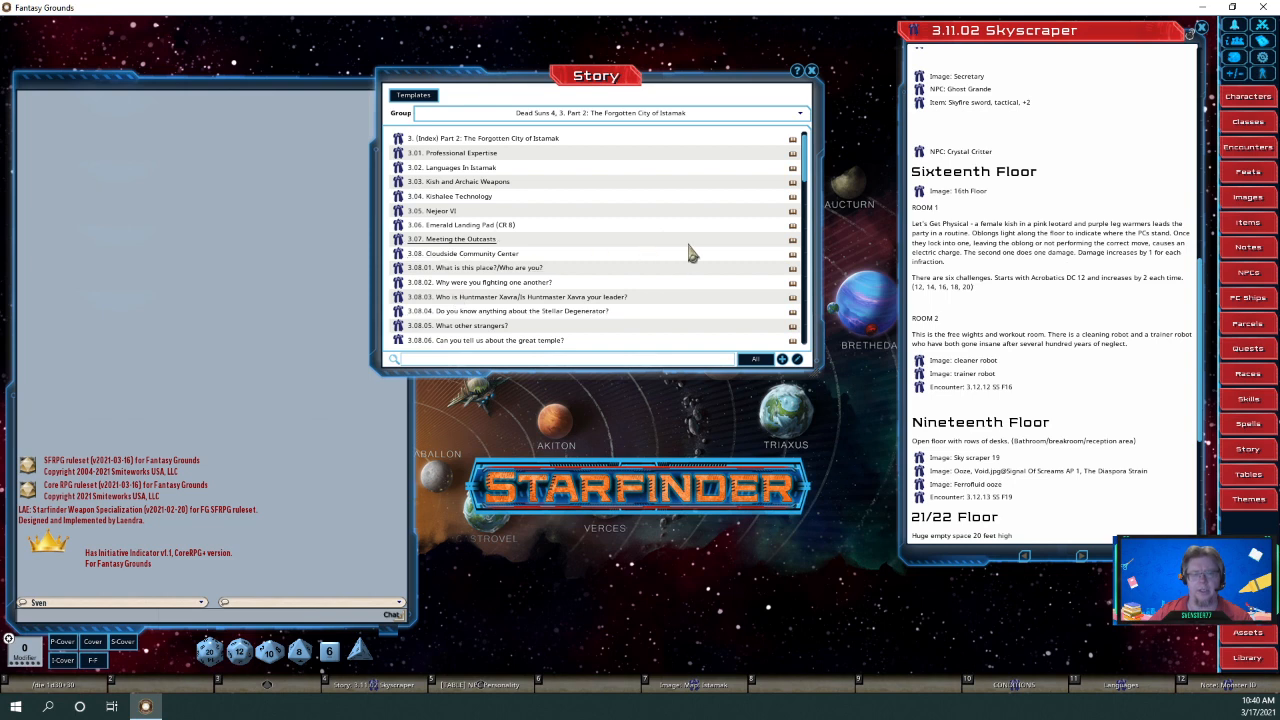
{"action": "scroll", "coordinate": [808, 196], "scroll_direction": "down", "scroll_amount": 3}
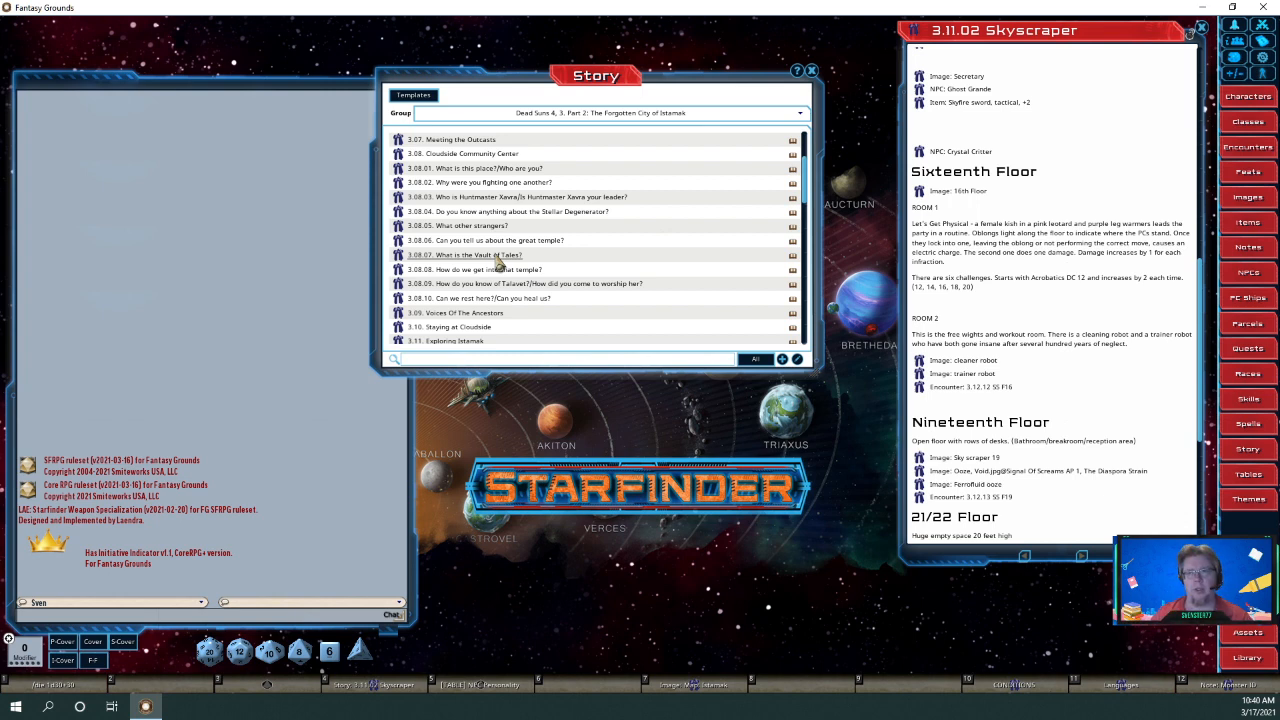
{"action": "scroll", "coordinate": [522, 289], "scroll_direction": "down", "scroll_amount": 1}
{"action": "scroll", "coordinate": [522, 289], "scroll_direction": "down", "scroll_amount": 2}
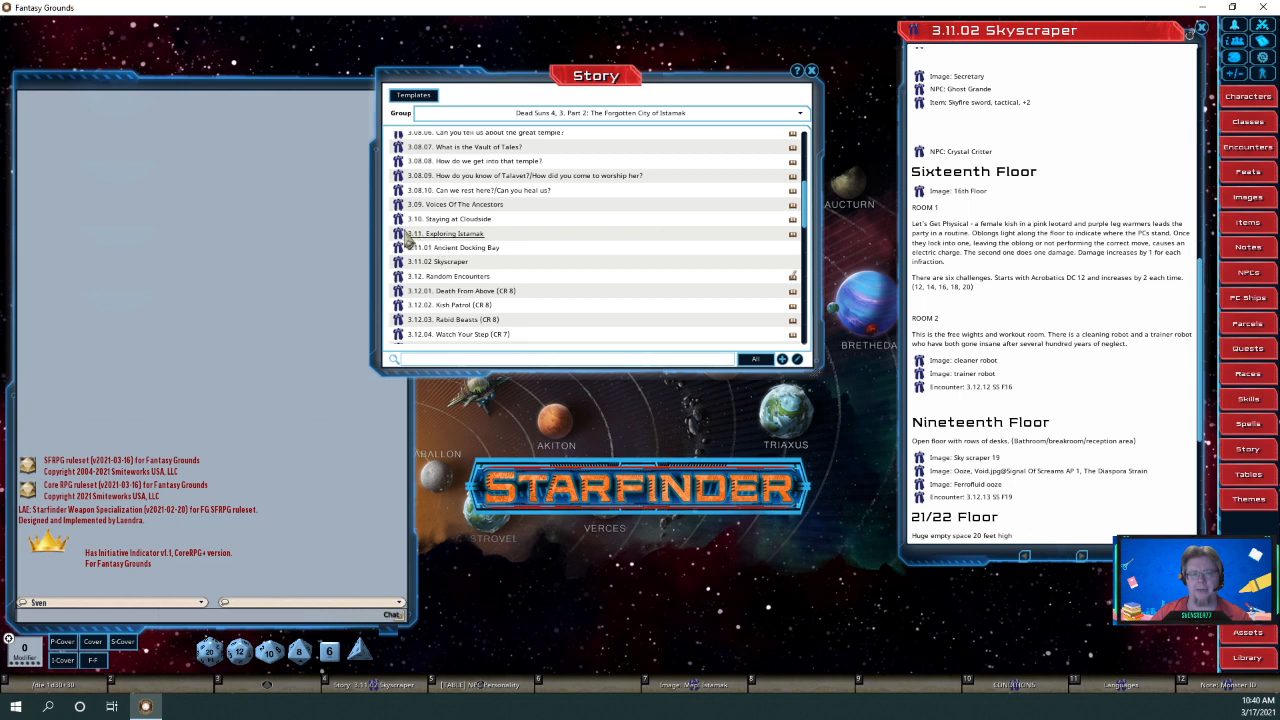
Open the Istamak map image and examine the city's location pins, including The Spires.
{"action": "left_click", "coordinate": [713, 690]}
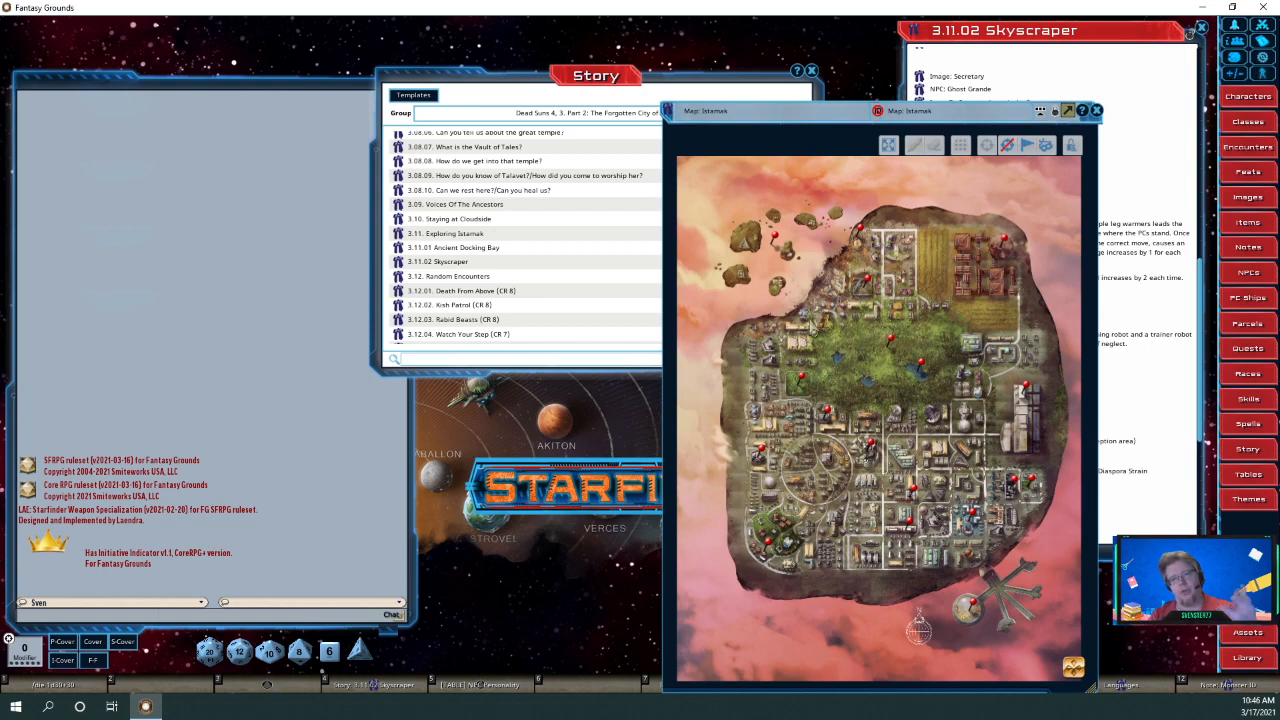
{"action": "scroll", "coordinate": [812, 325], "scroll_direction": "up", "scroll_amount": 2}
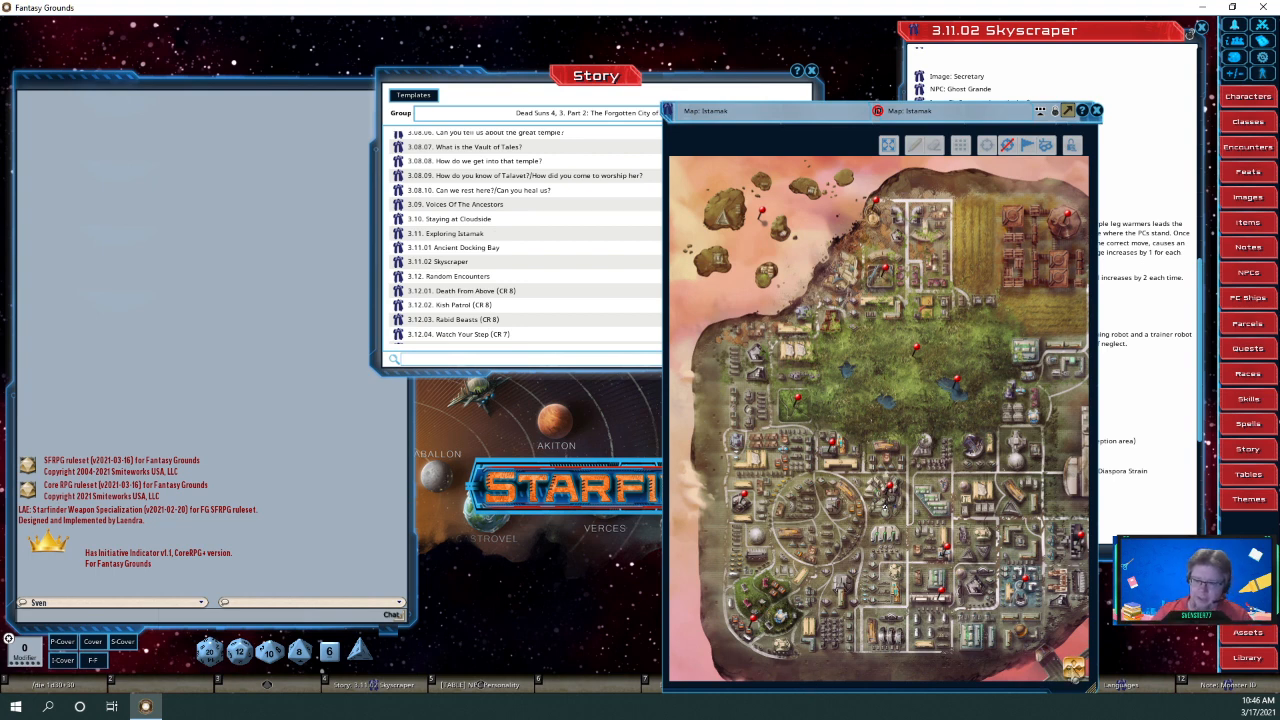
{"action": "left_click_drag", "start_coordinate": [1071, 663], "coordinate": [1090, 683]}
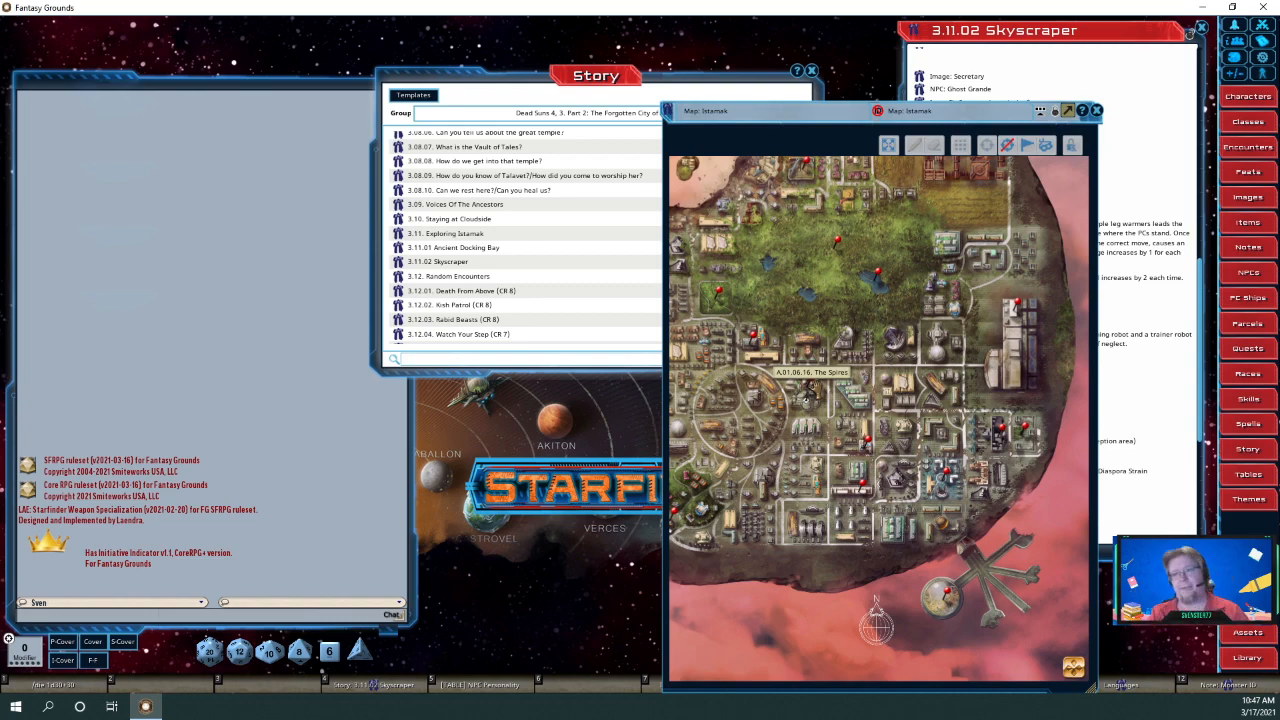
Bring the 3.11.02 Skyscraper story to the front and review its Sixteenth and Nineteenth Floor sections.
{"action": "left_click", "coordinate": [1127, 167]}
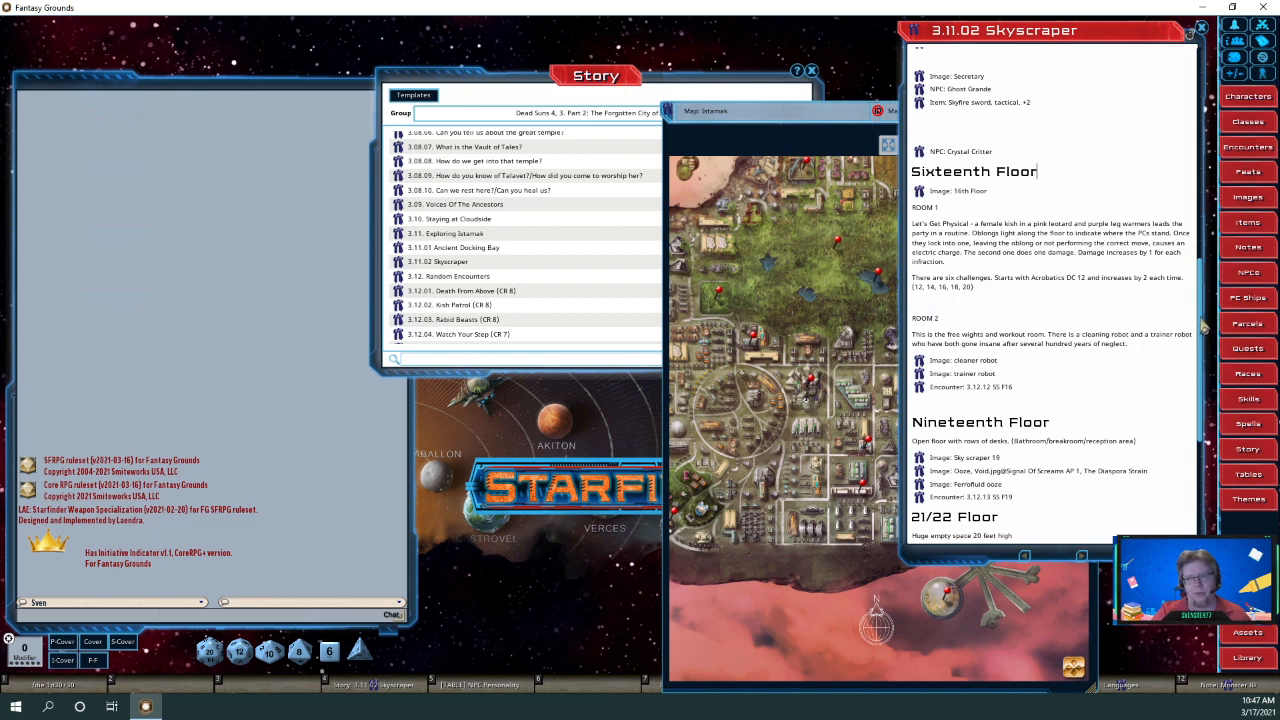
{"action": "scroll", "coordinate": [1204, 340], "scroll_direction": "up", "scroll_amount": 3}
{"action": "scroll", "coordinate": [1208, 360], "scroll_direction": "down", "scroll_amount": 3}
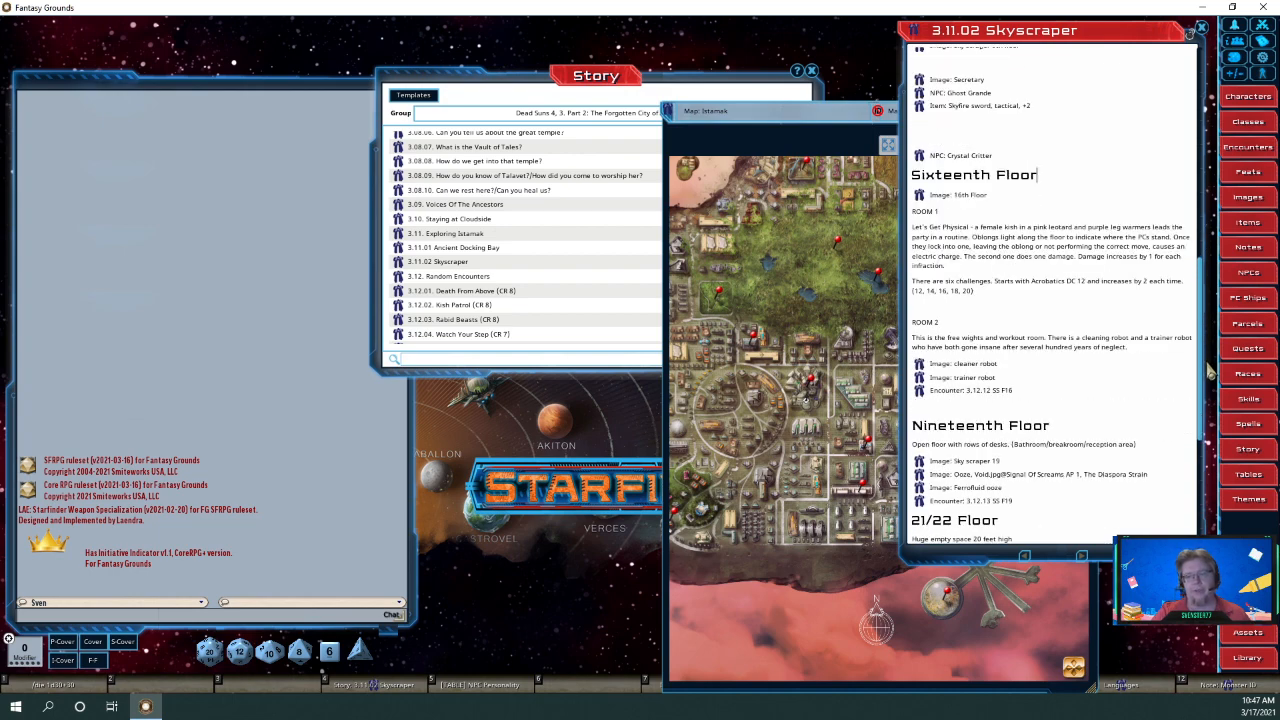
Review the Skyscraper story's sections from the Nineteenth Floor to the 50th Floor.
{"action": "scroll", "coordinate": [1208, 368], "scroll_direction": "down", "scroll_amount": 3}
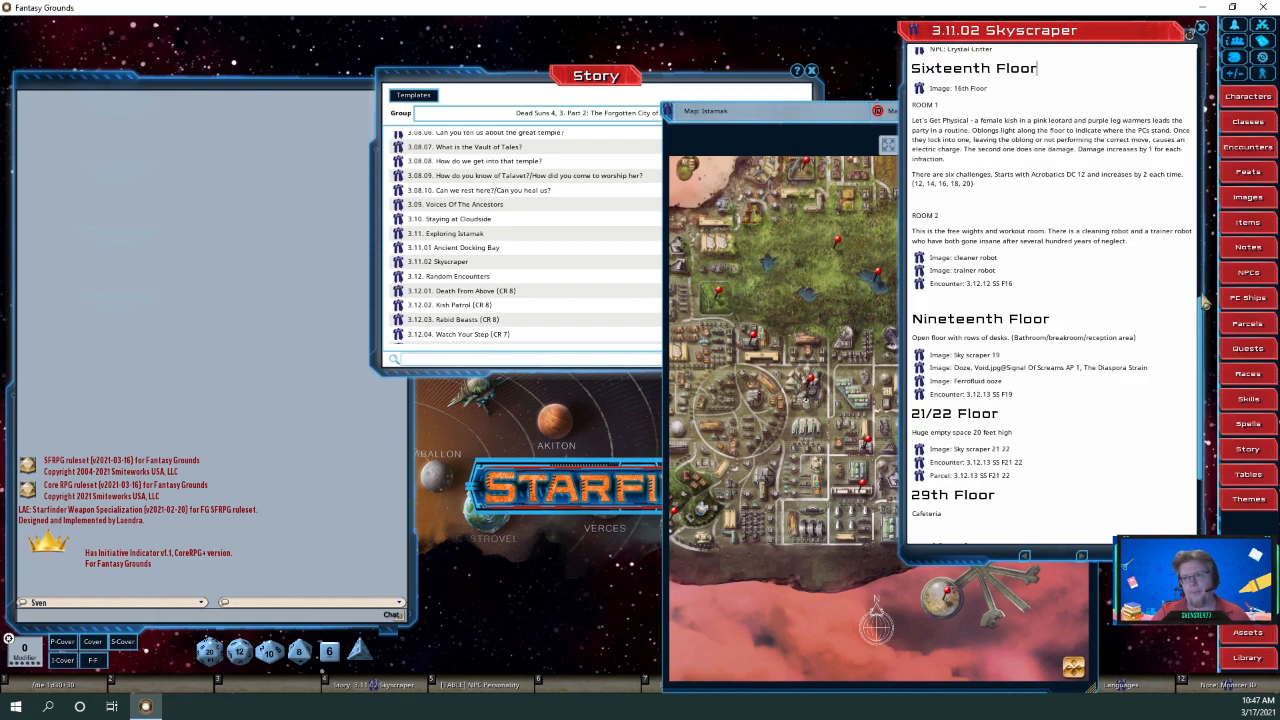
{"action": "left_click_drag", "start_coordinate": [1204, 333], "coordinate": [1210, 402]}
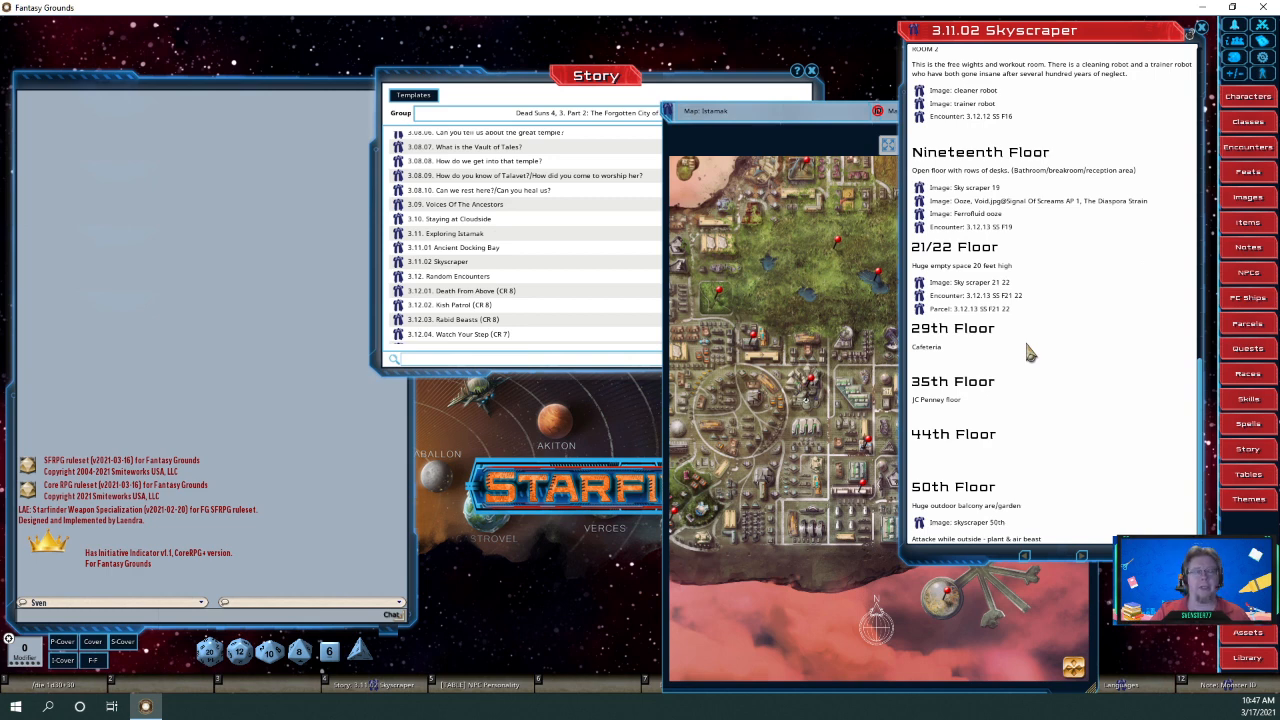
Bring the Istamak map to the front, check its location pins, and return to the Skyscraper story.
{"action": "left_click", "coordinate": [818, 150]}
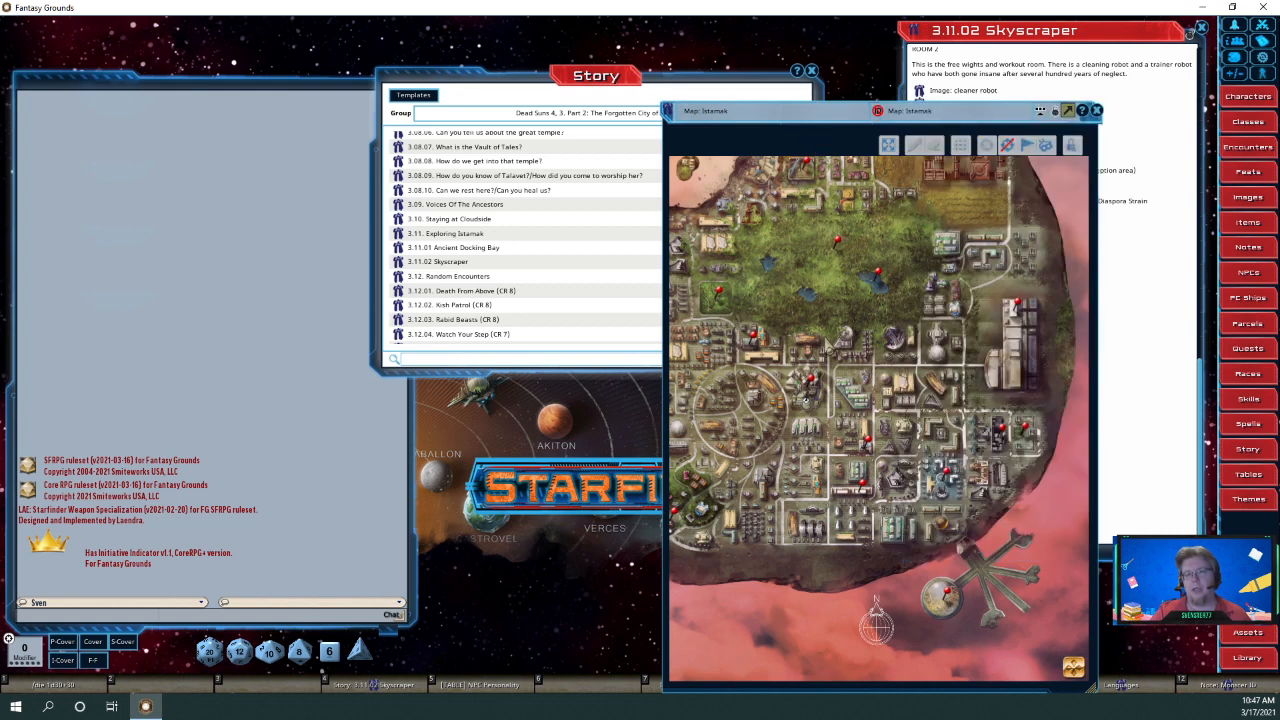
{"action": "scroll", "coordinate": [806, 290], "scroll_direction": "down", "scroll_amount": 2}
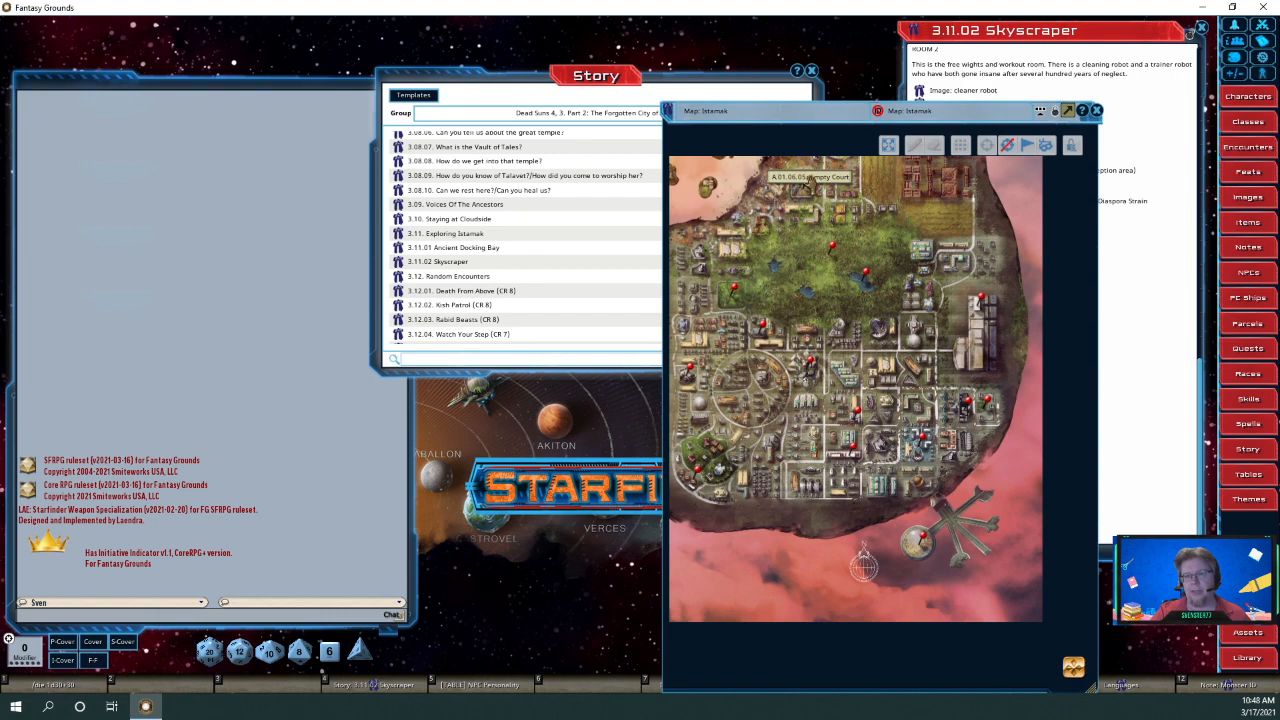
{"action": "left_click", "coordinate": [808, 181]}
{"action": "left_click", "coordinate": [684, 132]}
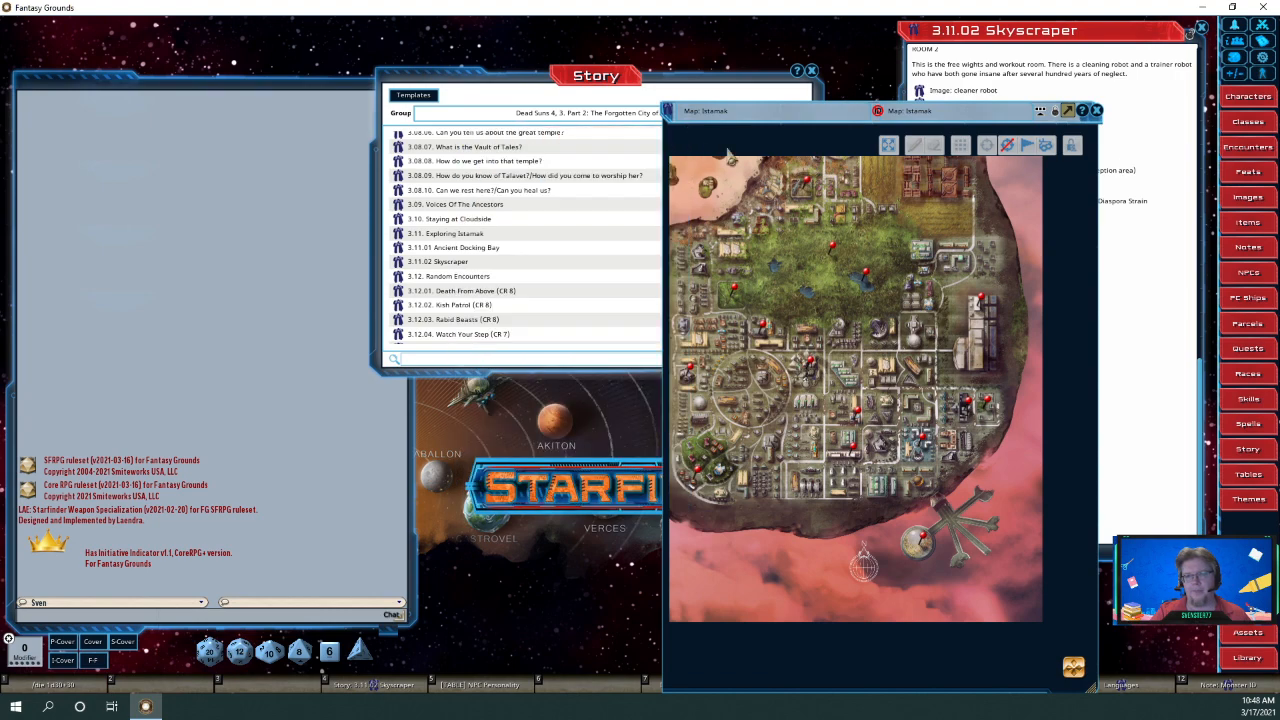
{"action": "left_click", "coordinate": [1128, 309]}
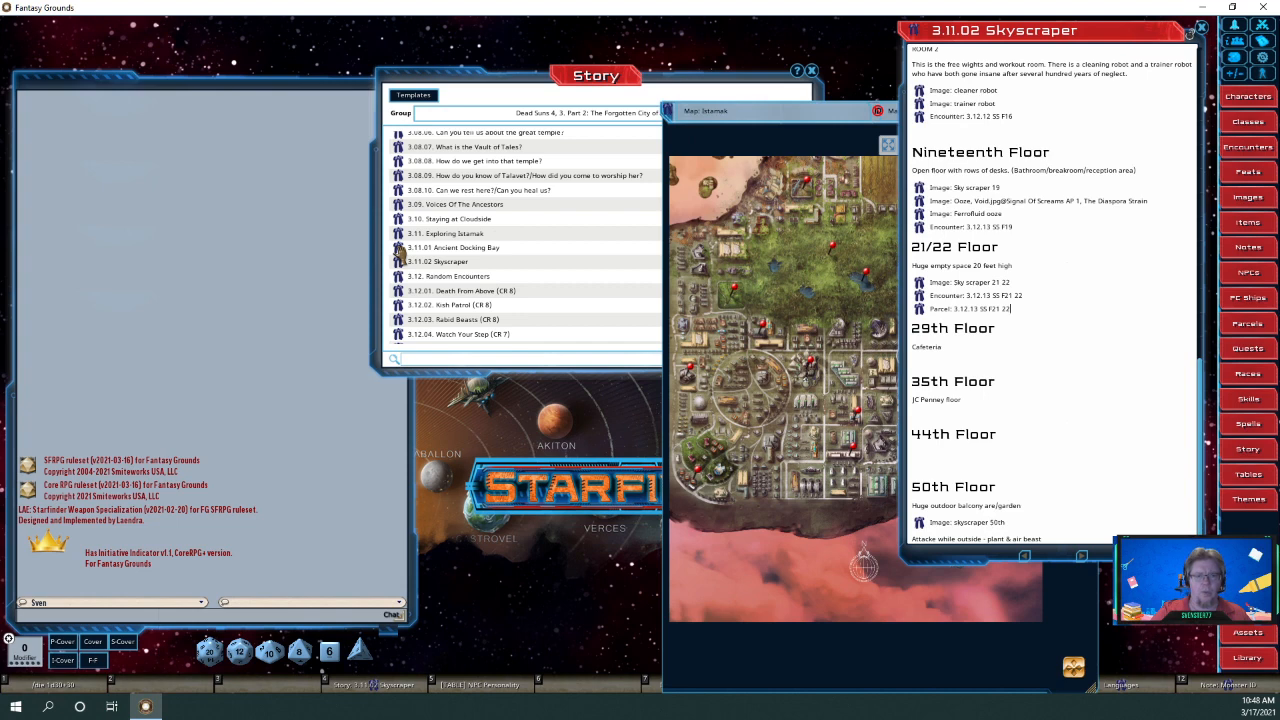
Open the 3.11.01 Ancient Docking Bay story and position the Istamak map beside it, focused on the docking bay and floating islands.
{"action": "left_click", "coordinate": [398, 247]}
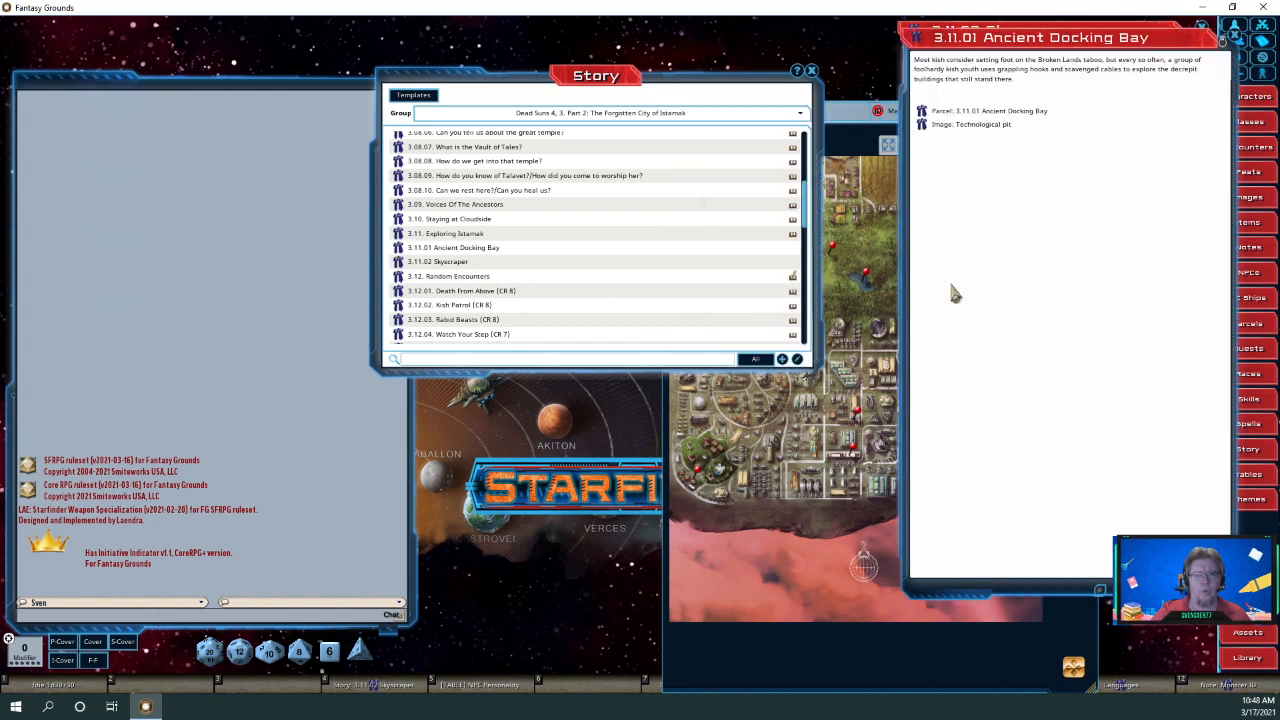
{"action": "left_click_drag", "start_coordinate": [842, 131], "coordinate": [663, 89]}
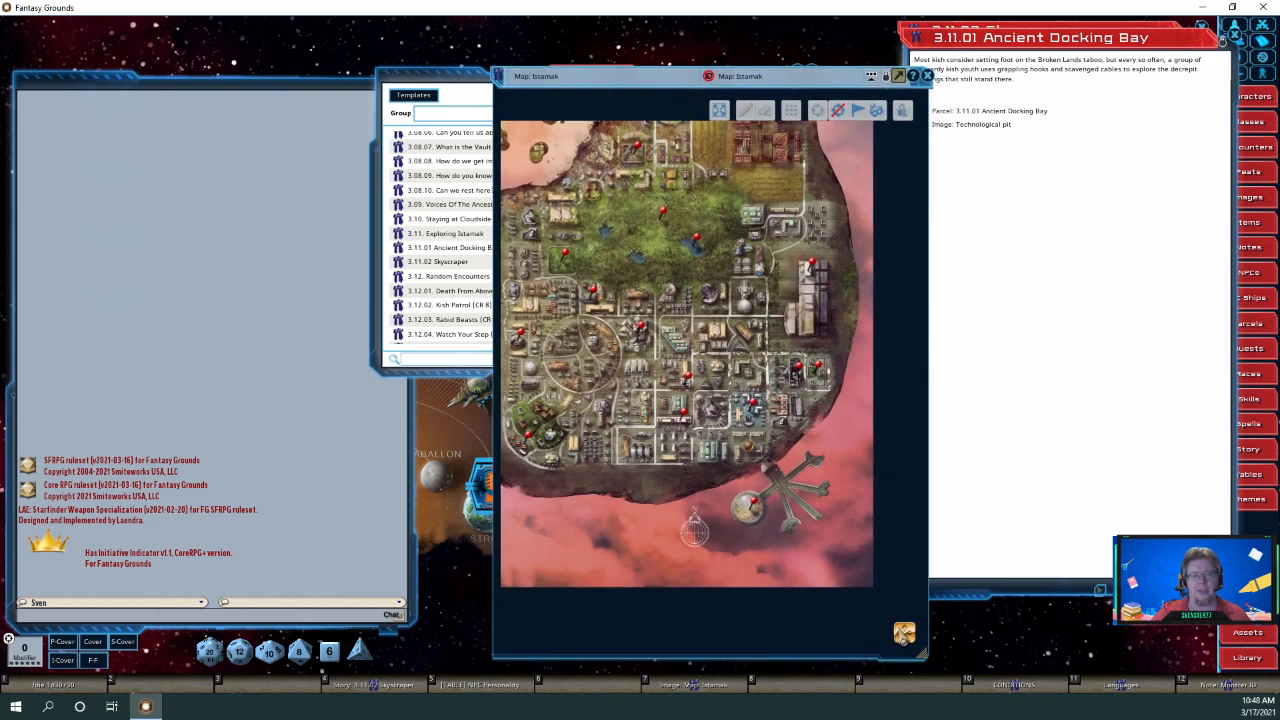
{"action": "left_click", "coordinate": [902, 634]}
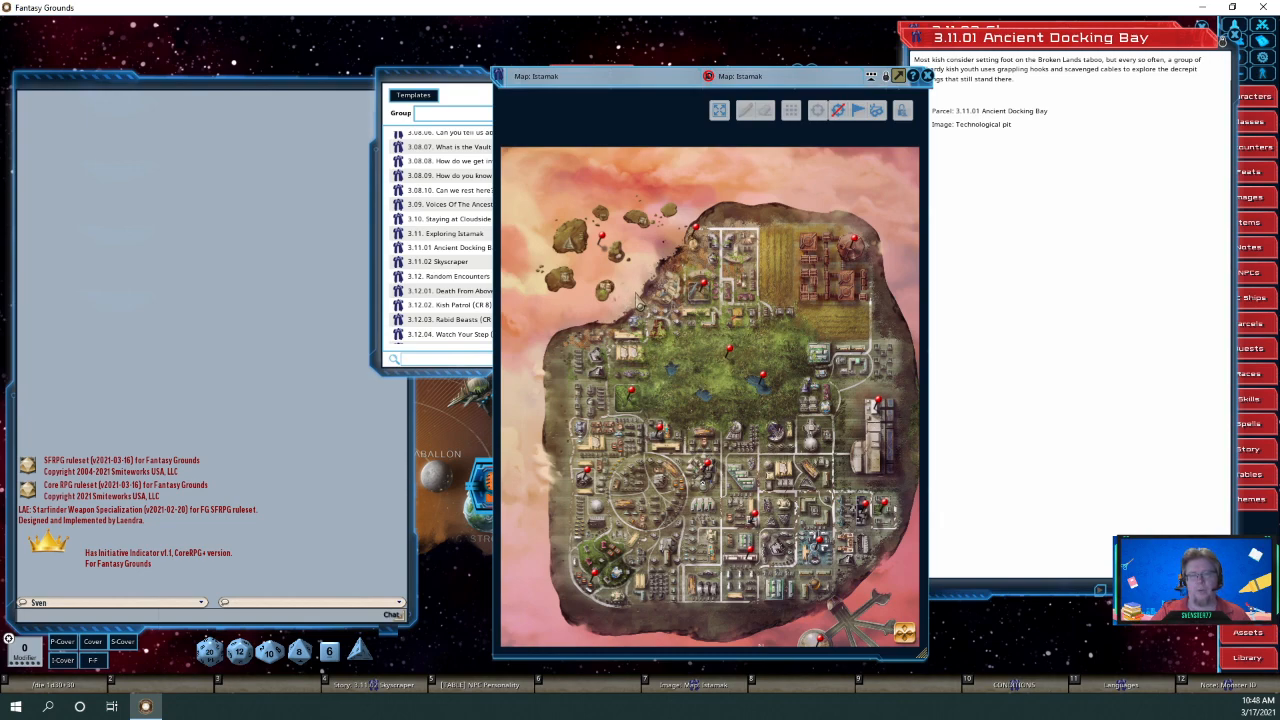
{"action": "scroll", "coordinate": [640, 302], "scroll_direction": "up", "scroll_amount": 3}
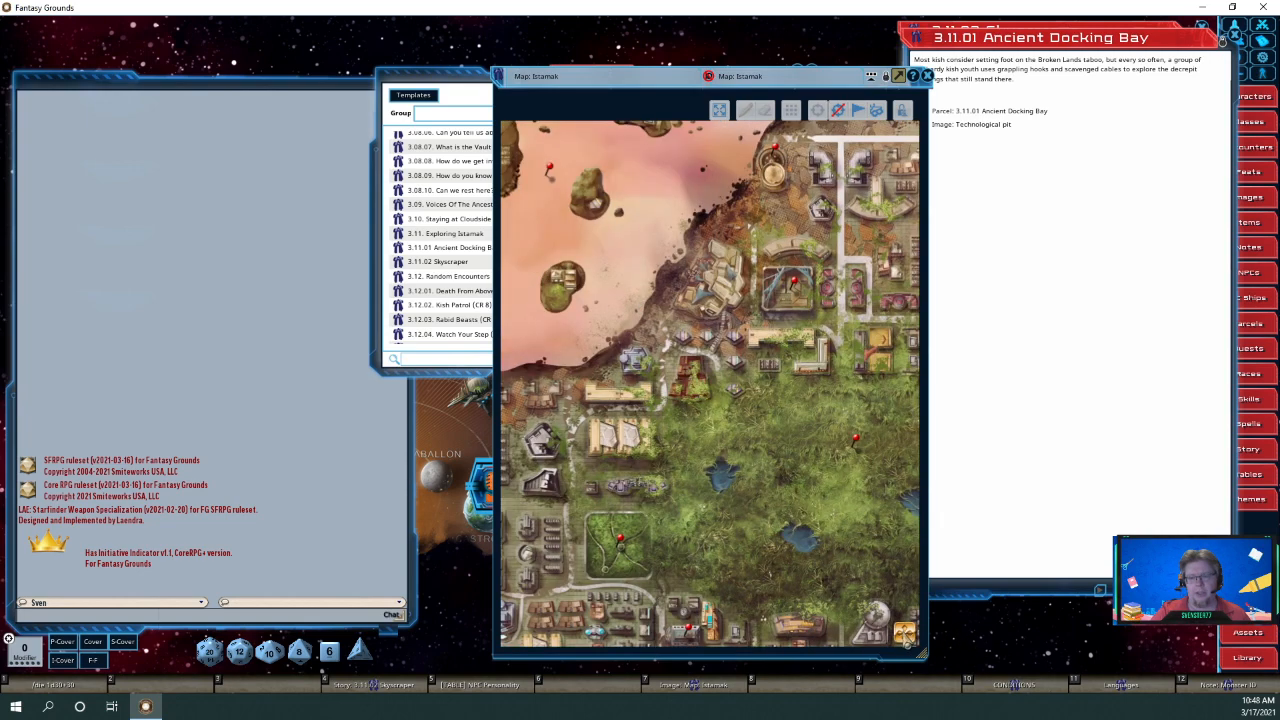
{"action": "left_click_drag", "start_coordinate": [899, 627], "coordinate": [884, 610]}
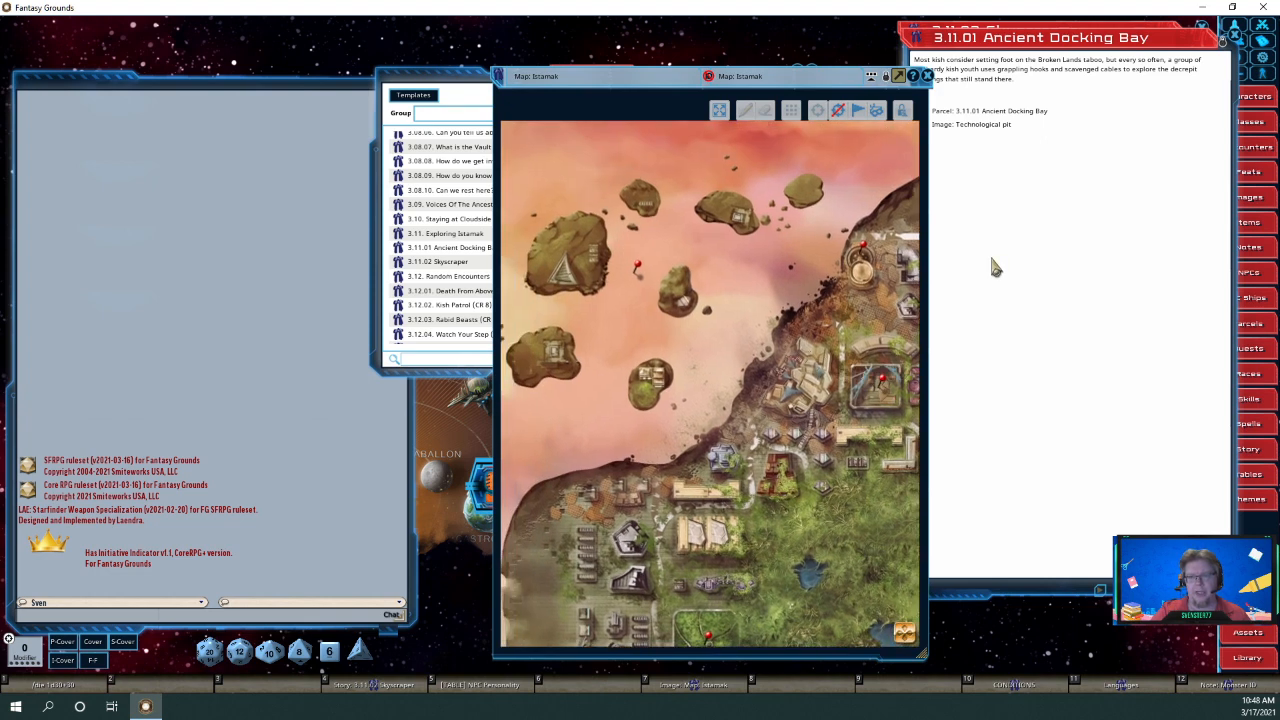
{"action": "left_click_drag", "start_coordinate": [676, 93], "coordinate": [602, 74]}
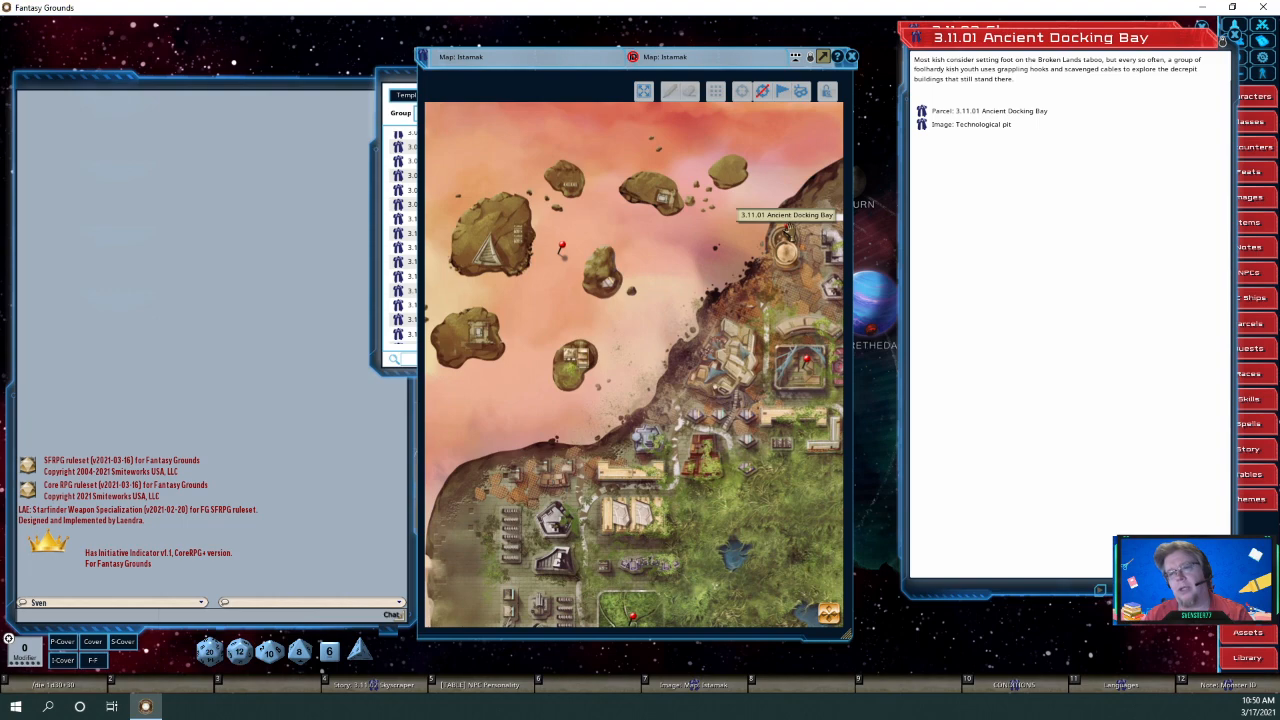
Open the story's Technological pit image, pin the 3.11.01 Ancient Docking Bay parcel near its upper edge, and open the pinned parcel.
{"action": "left_click", "coordinate": [924, 127]}
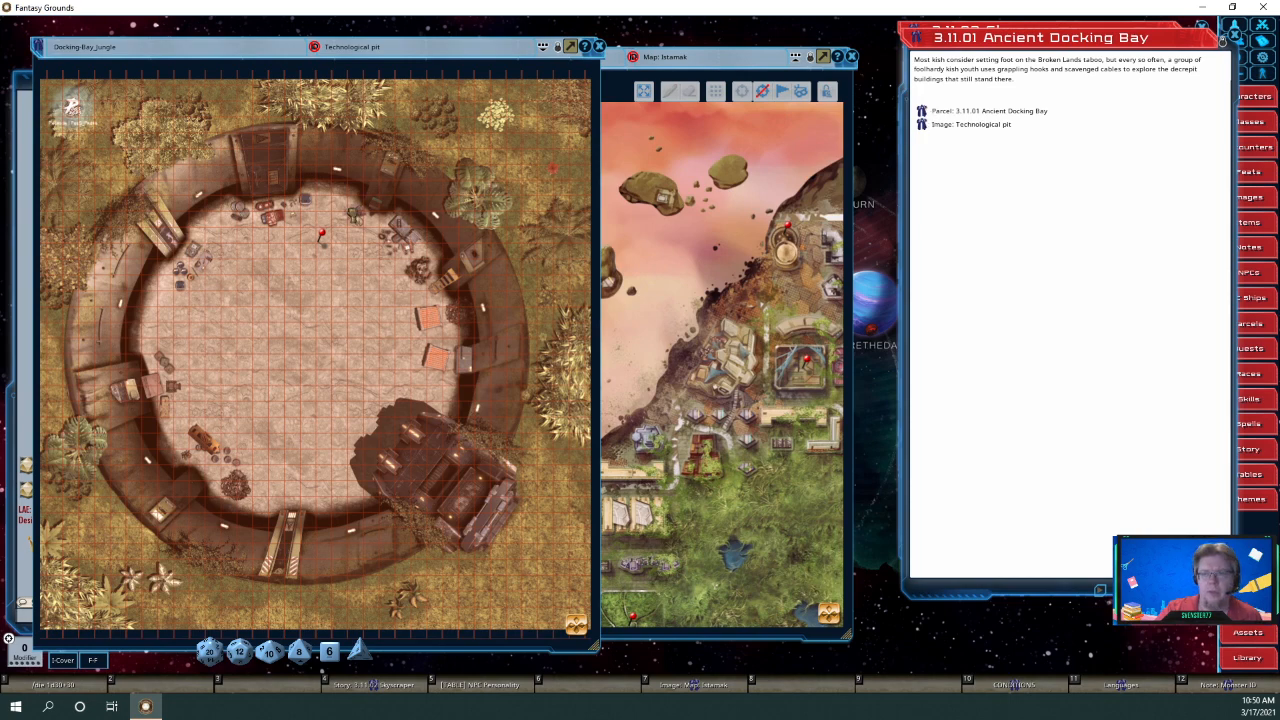
{"action": "left_click_drag", "start_coordinate": [286, 252], "coordinate": [239, 114]}
{"action": "left_click", "coordinate": [244, 112]}
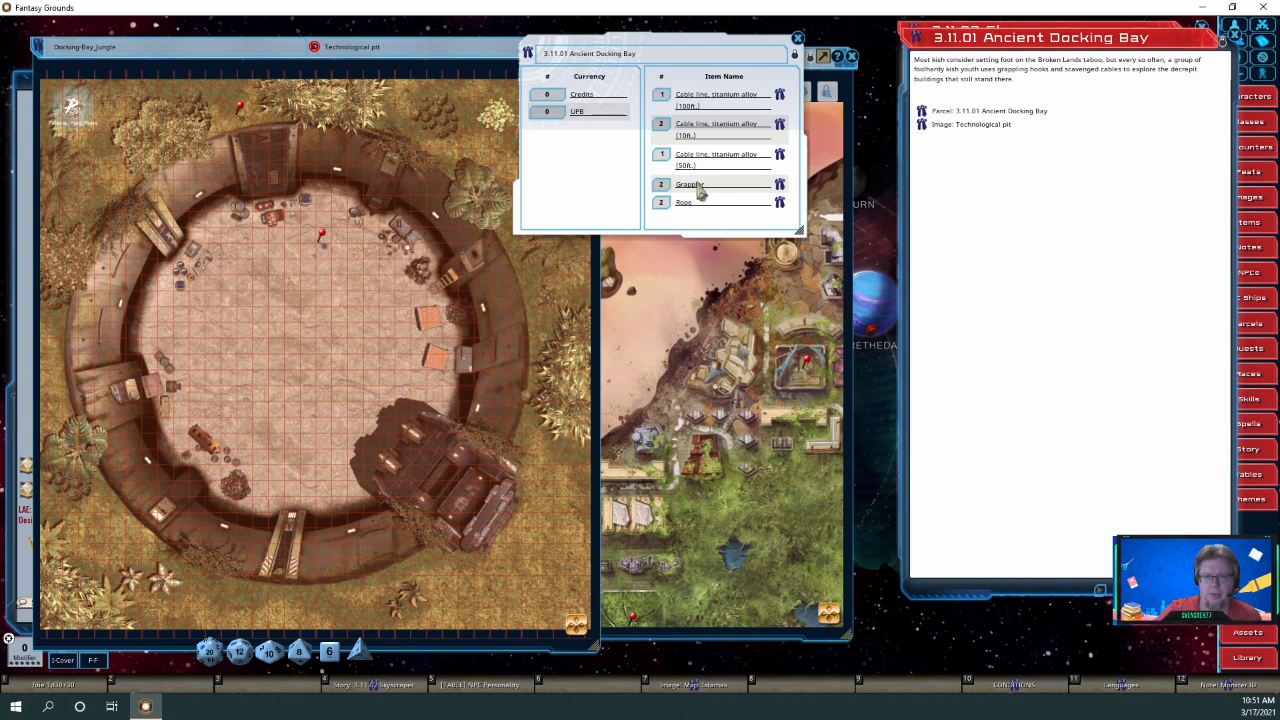
Rename the parcel's Rope item to "Rope (50 ft.)", lock it again, and check its description.
{"action": "left_click", "coordinate": [780, 206]}
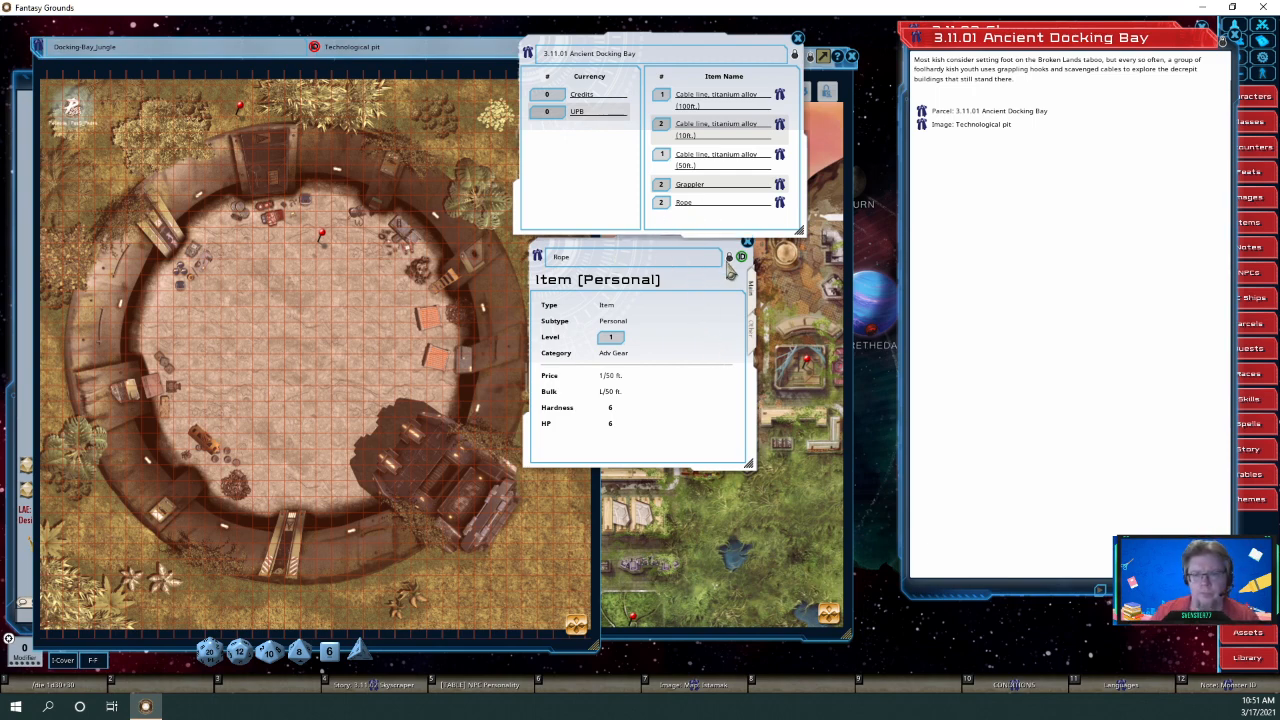
{"action": "left_click", "coordinate": [741, 256]}
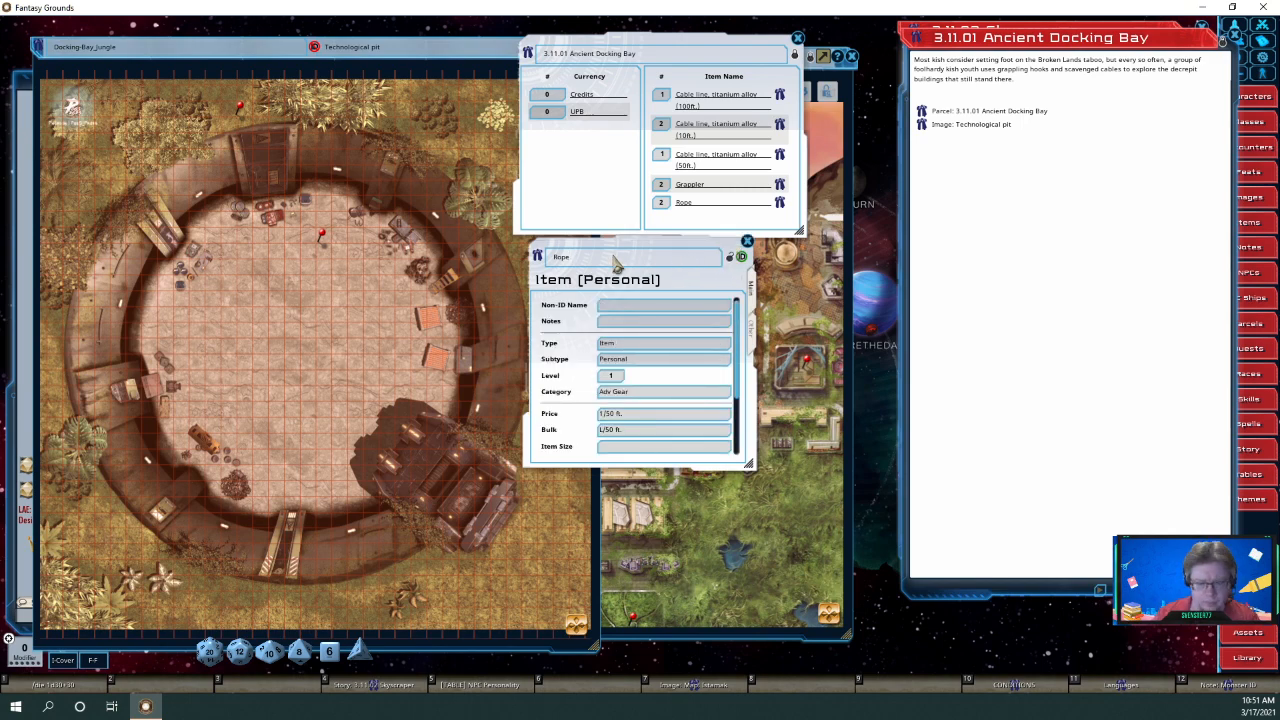
{"action": "type", "text": "(50 ft"}
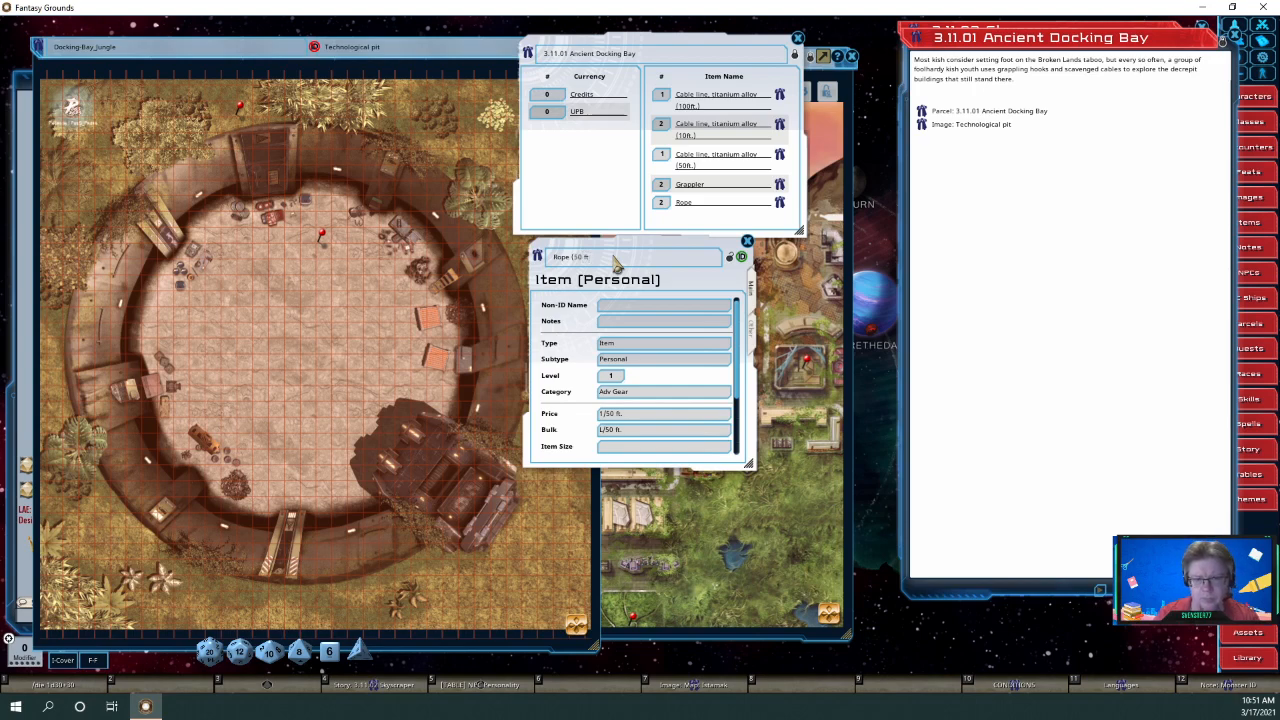
{"action": "type", "text": ")"}
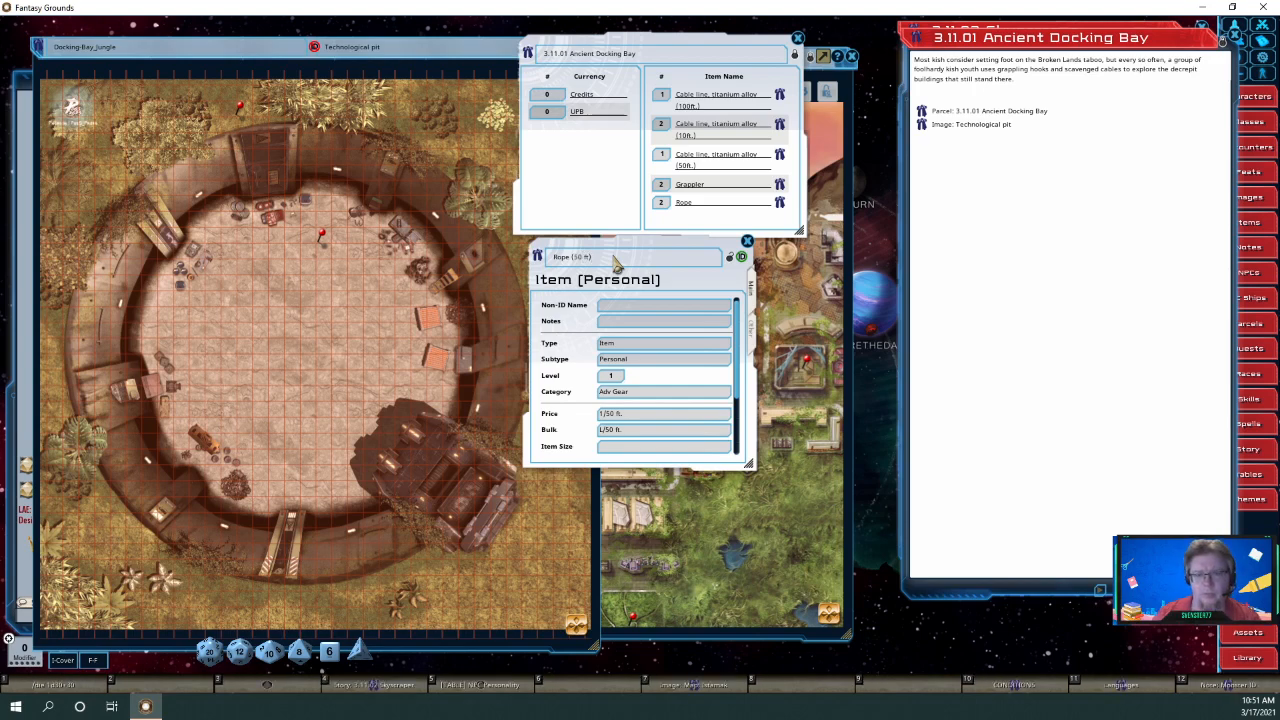
{"action": "key", "text": "Left"}
{"action": "type", "text": "."}
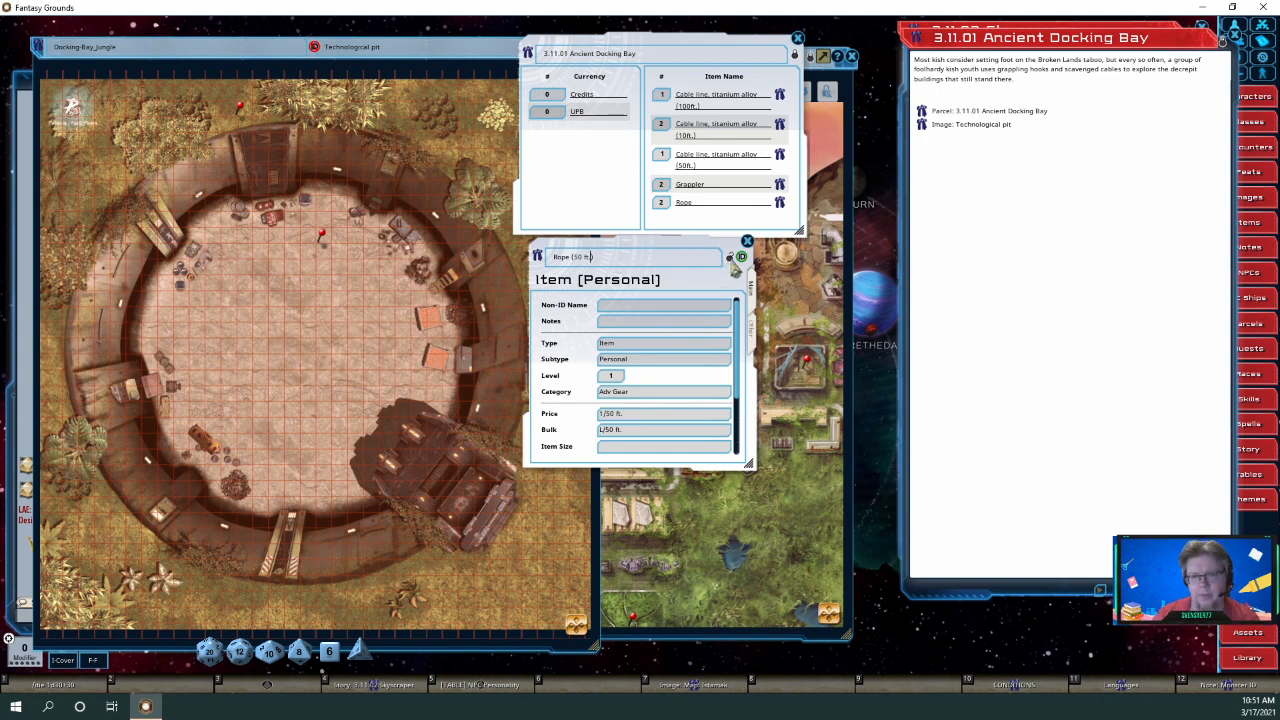
{"action": "left_click", "coordinate": [729, 257]}
{"action": "left_click", "coordinate": [751, 336]}
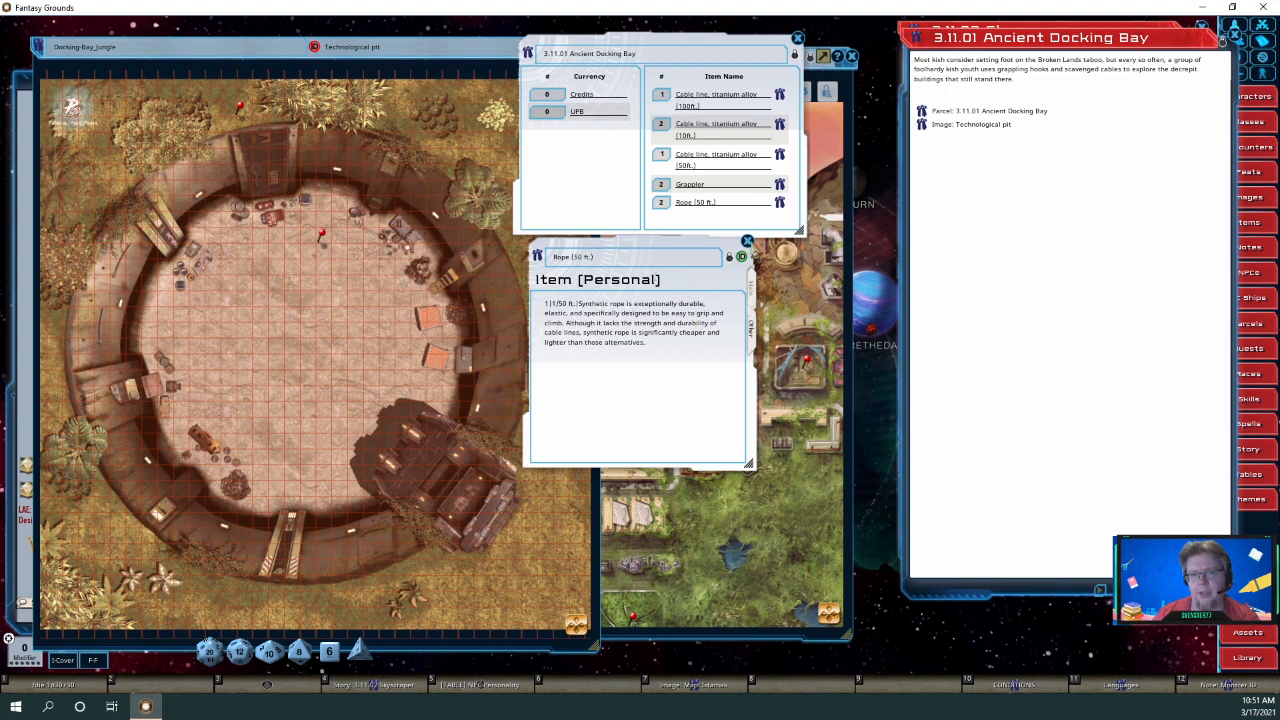
{"action": "left_click", "coordinate": [747, 241]}
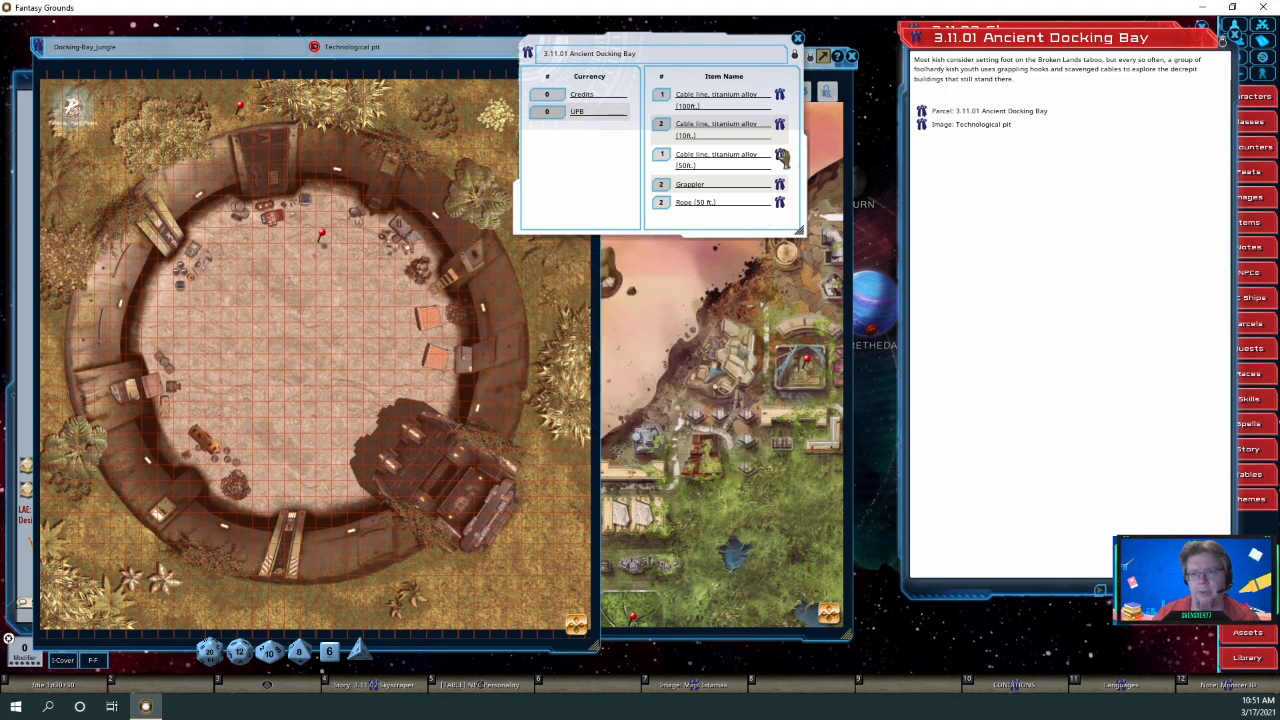
Compare the parcel's Cable line, titanium alloy (50ft.) and Rope (50 ft.) item details, and close the parcel.
{"action": "left_click", "coordinate": [781, 157]}
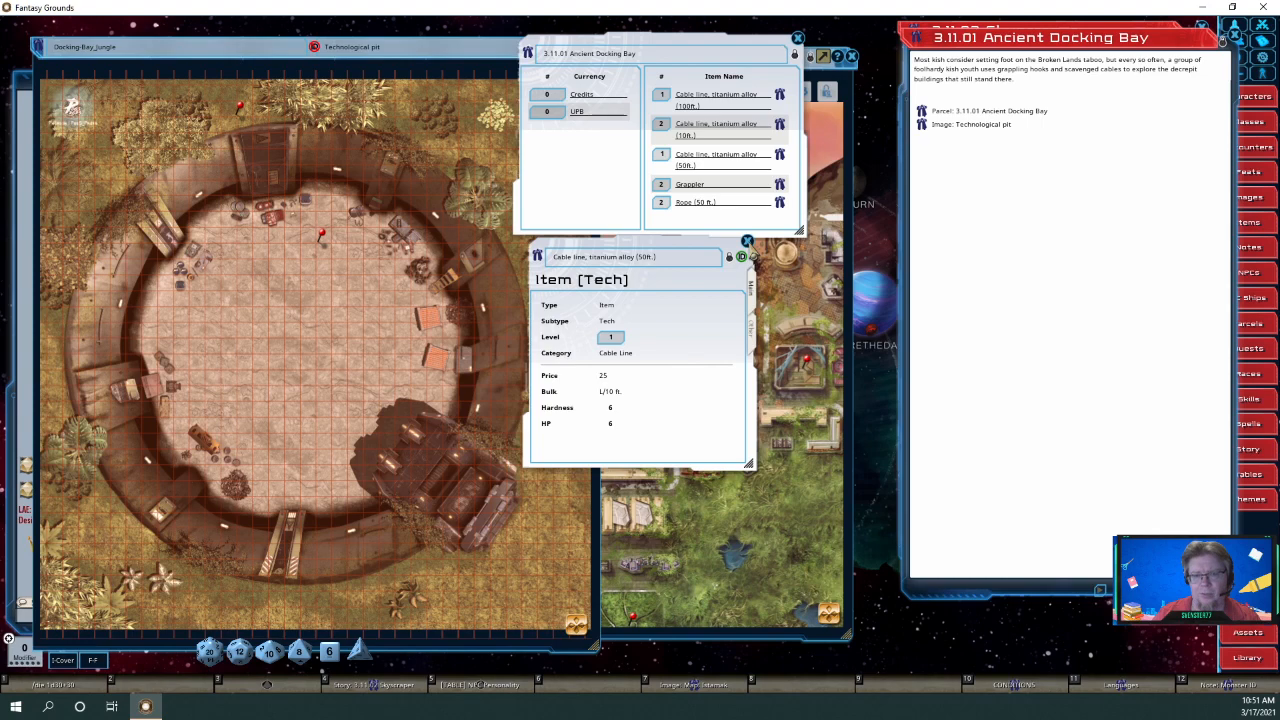
{"action": "left_click", "coordinate": [747, 241]}
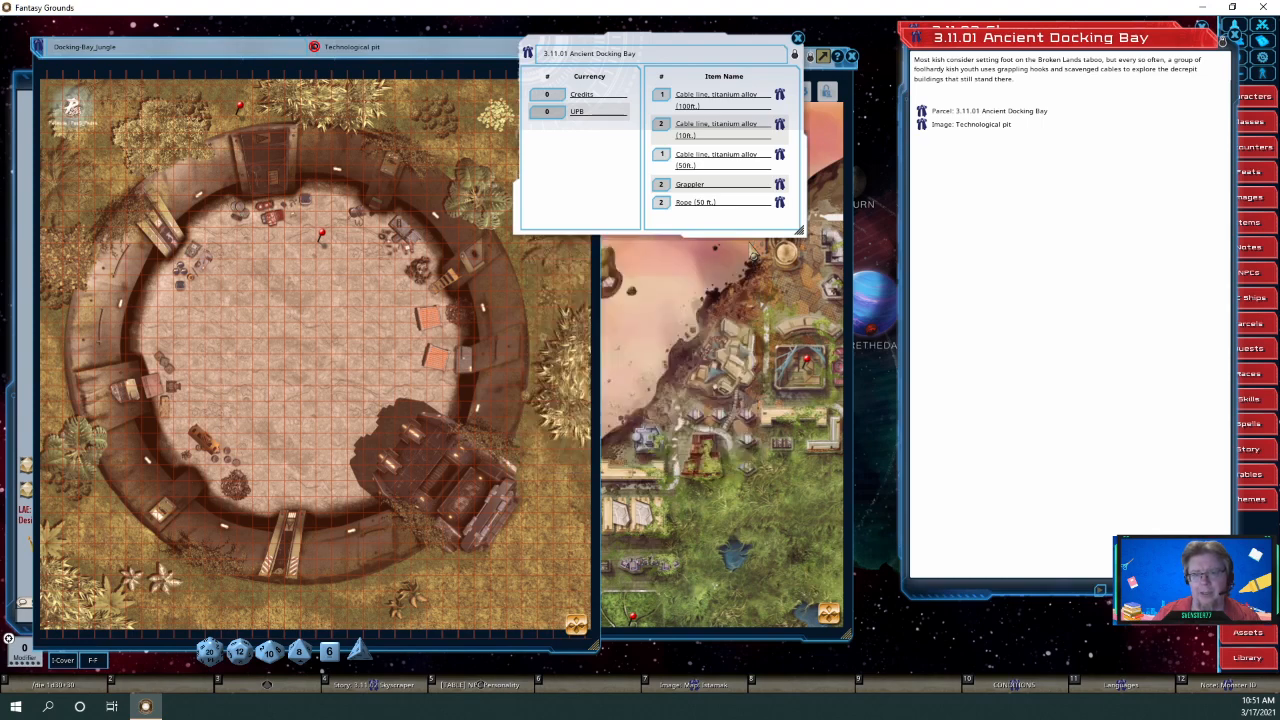
{"action": "left_click", "coordinate": [780, 203]}
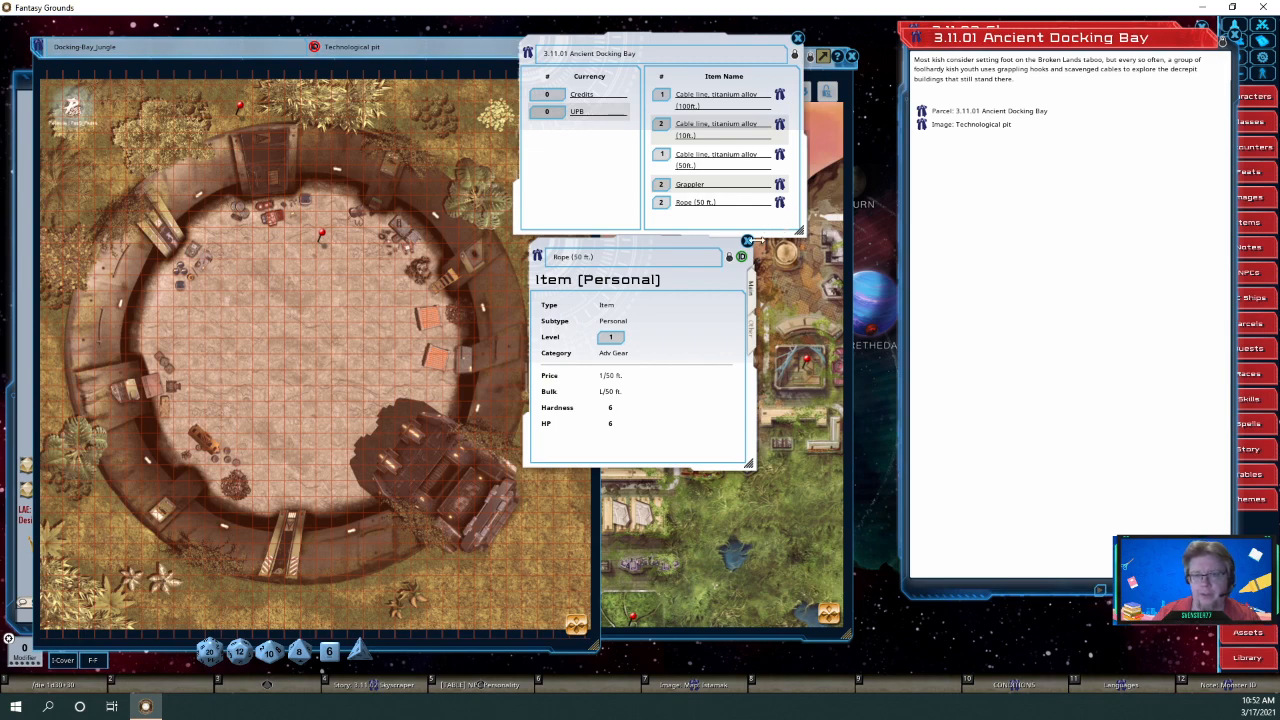
{"action": "left_click", "coordinate": [747, 242]}
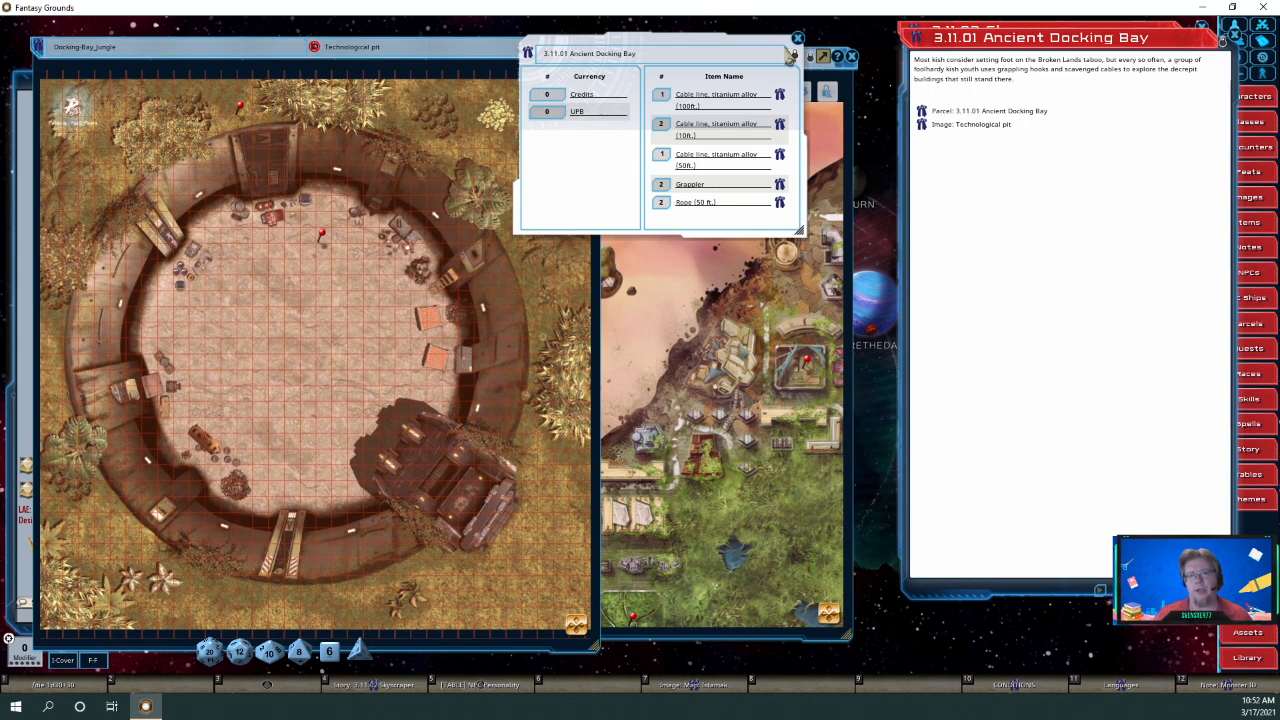
{"action": "left_click", "coordinate": [797, 39]}
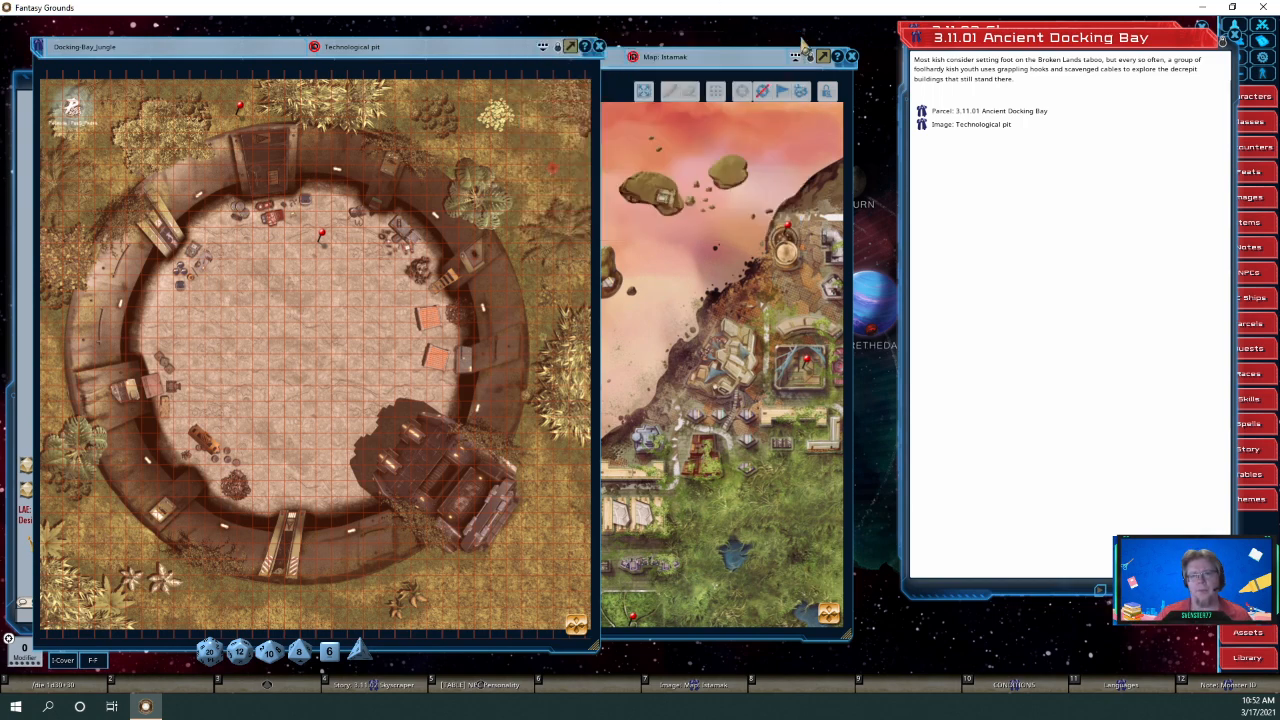
Bring the Istamak map to the front and examine the city blocks around marker A at different magnifications.
{"action": "left_click", "coordinate": [787, 180]}
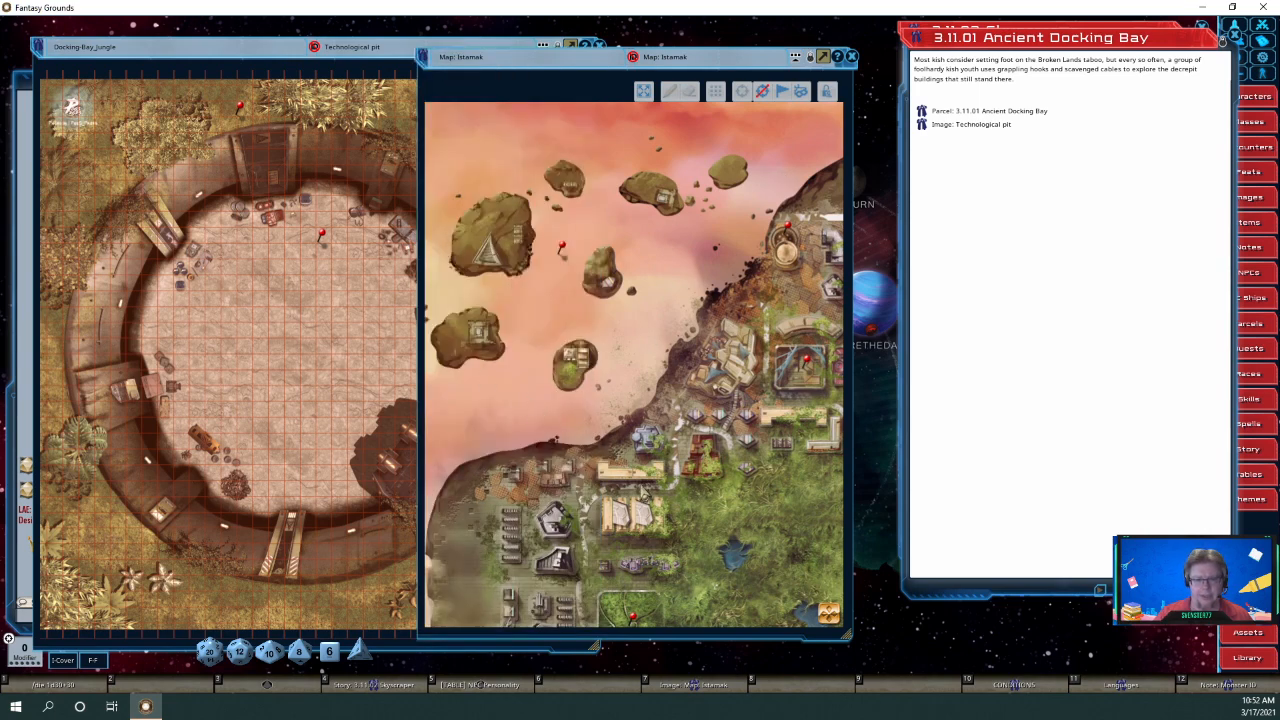
{"action": "scroll", "coordinate": [665, 411], "scroll_direction": "up", "scroll_amount": 3}
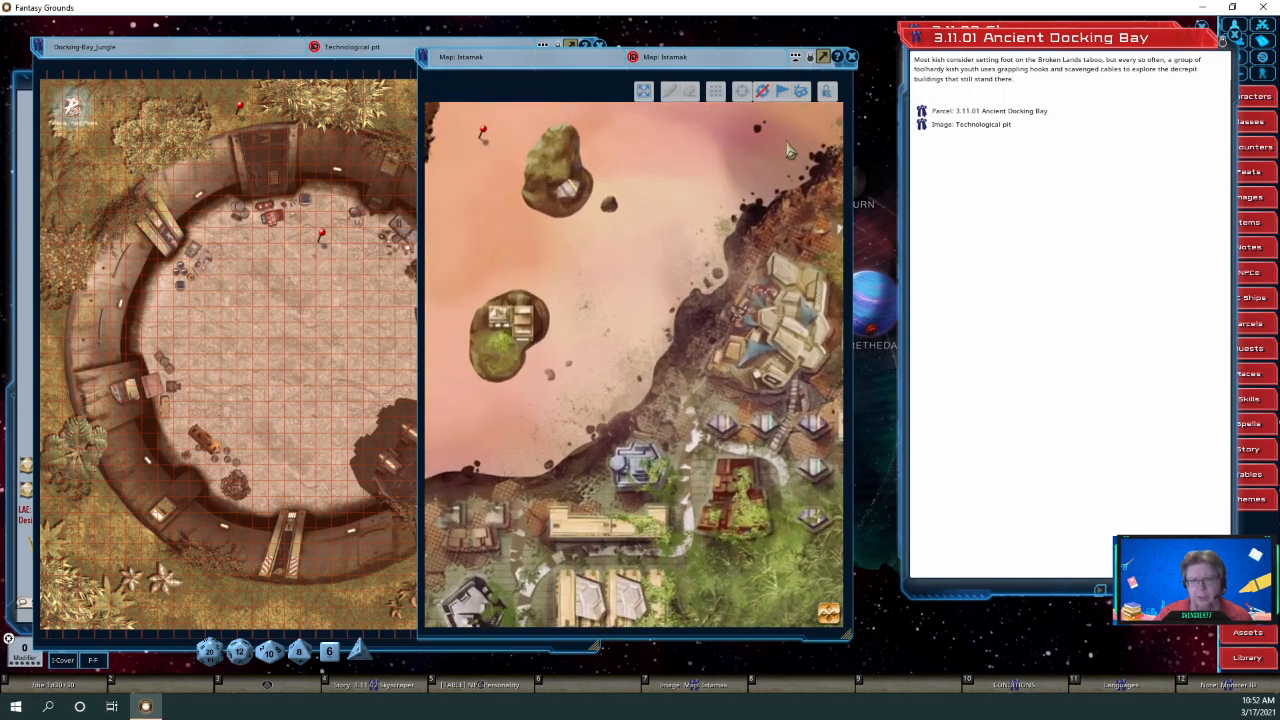
{"action": "scroll", "coordinate": [746, 262], "scroll_direction": "down", "scroll_amount": 4}
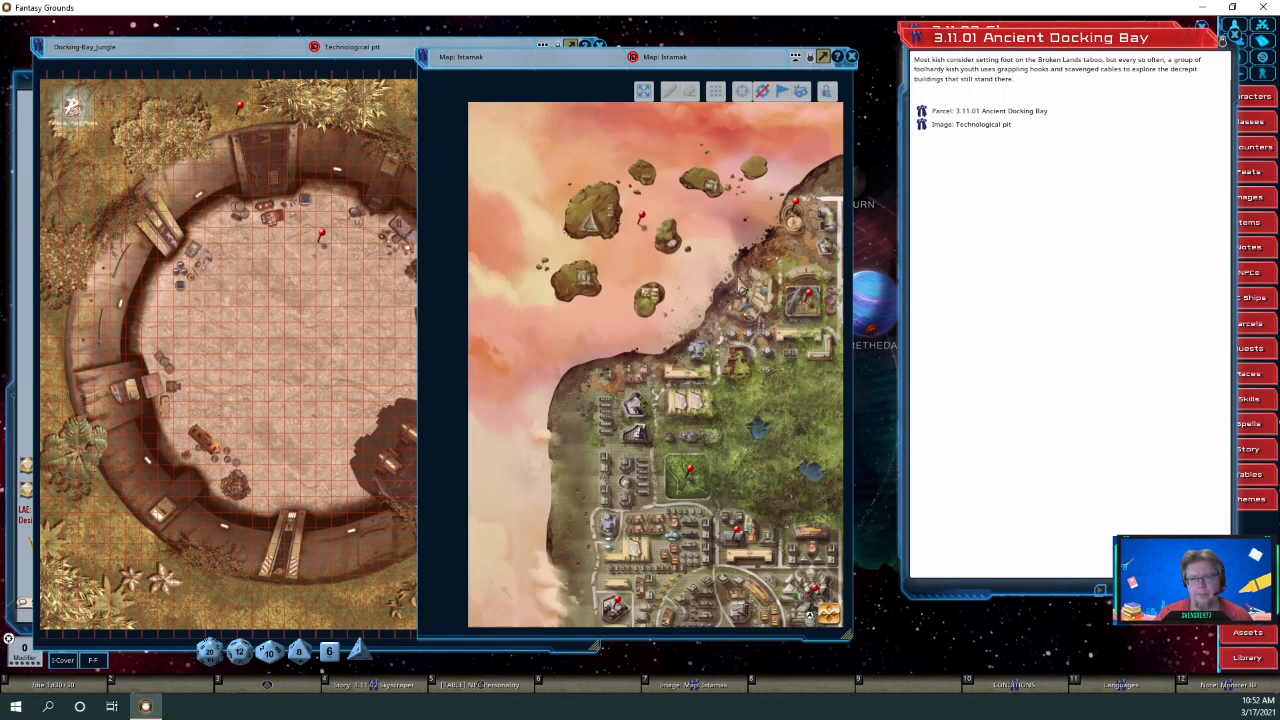
{"action": "left_click_drag", "start_coordinate": [829, 612], "coordinate": [843, 656]}
{"action": "scroll", "coordinate": [763, 555], "scroll_direction": "up", "scroll_amount": 5}
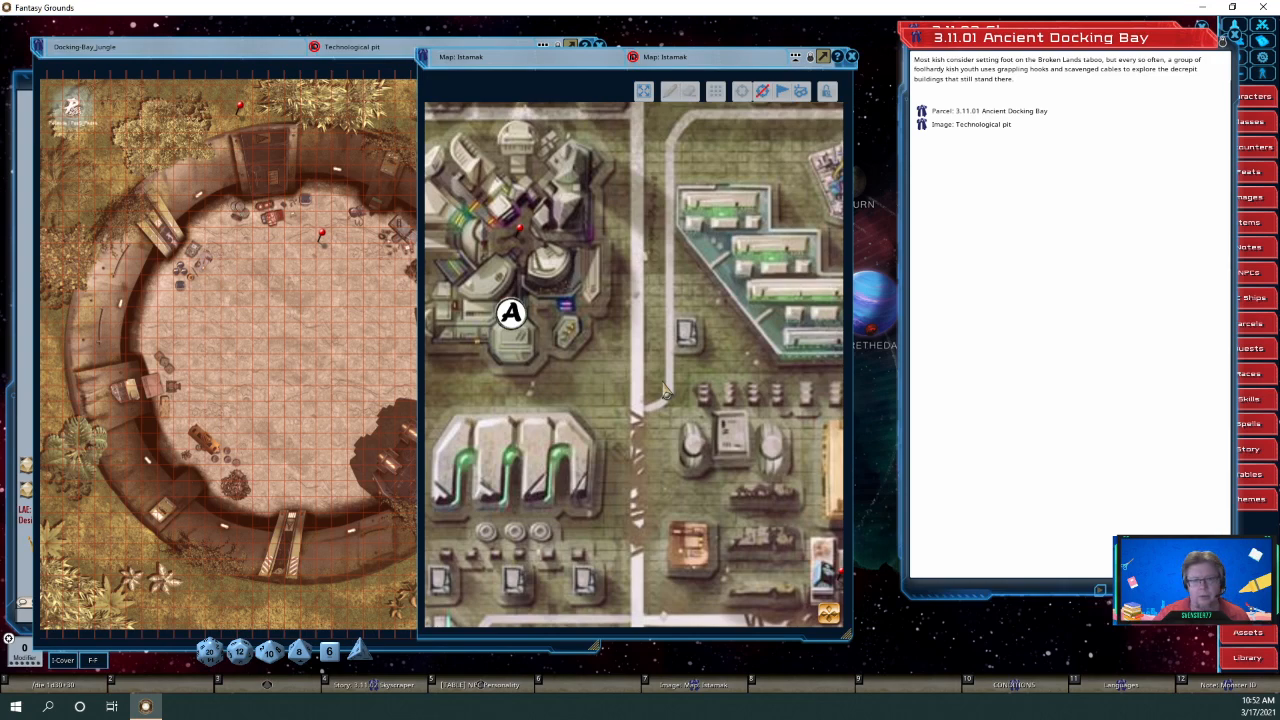
{"action": "scroll", "coordinate": [666, 392], "scroll_direction": "down", "scroll_amount": 2}
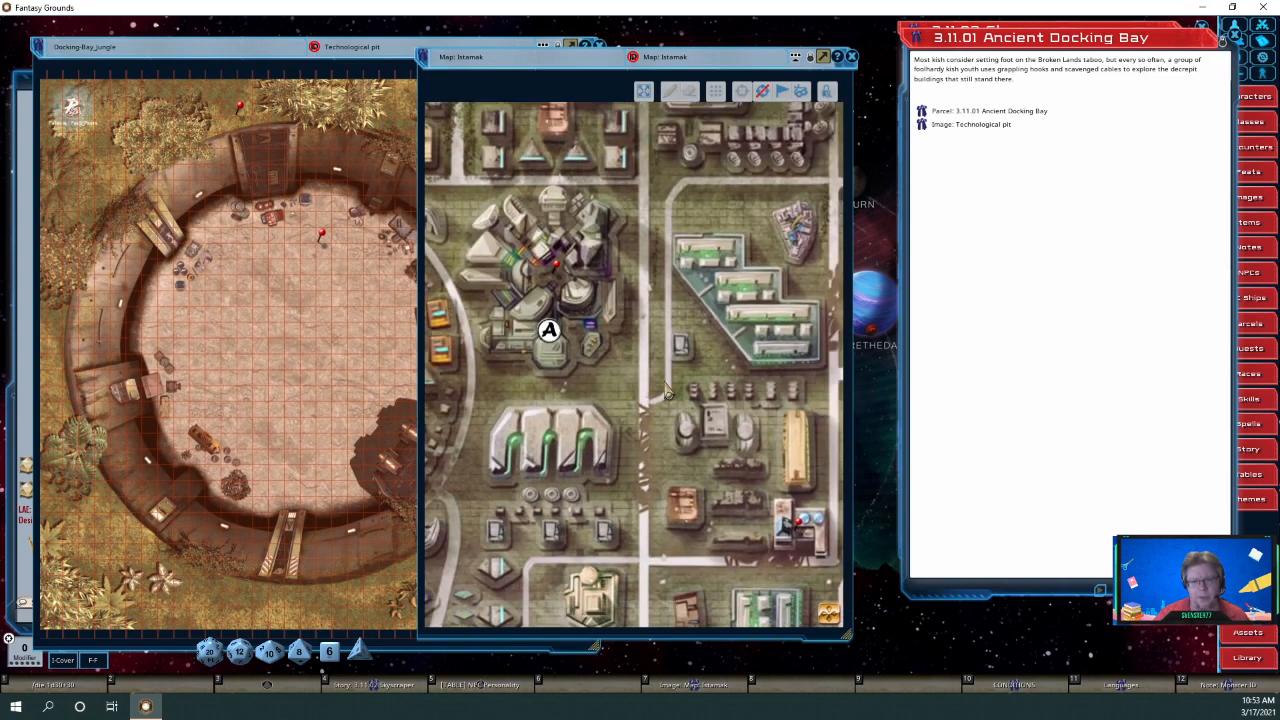
{"action": "scroll", "coordinate": [666, 392], "scroll_direction": "up", "scroll_amount": 6}
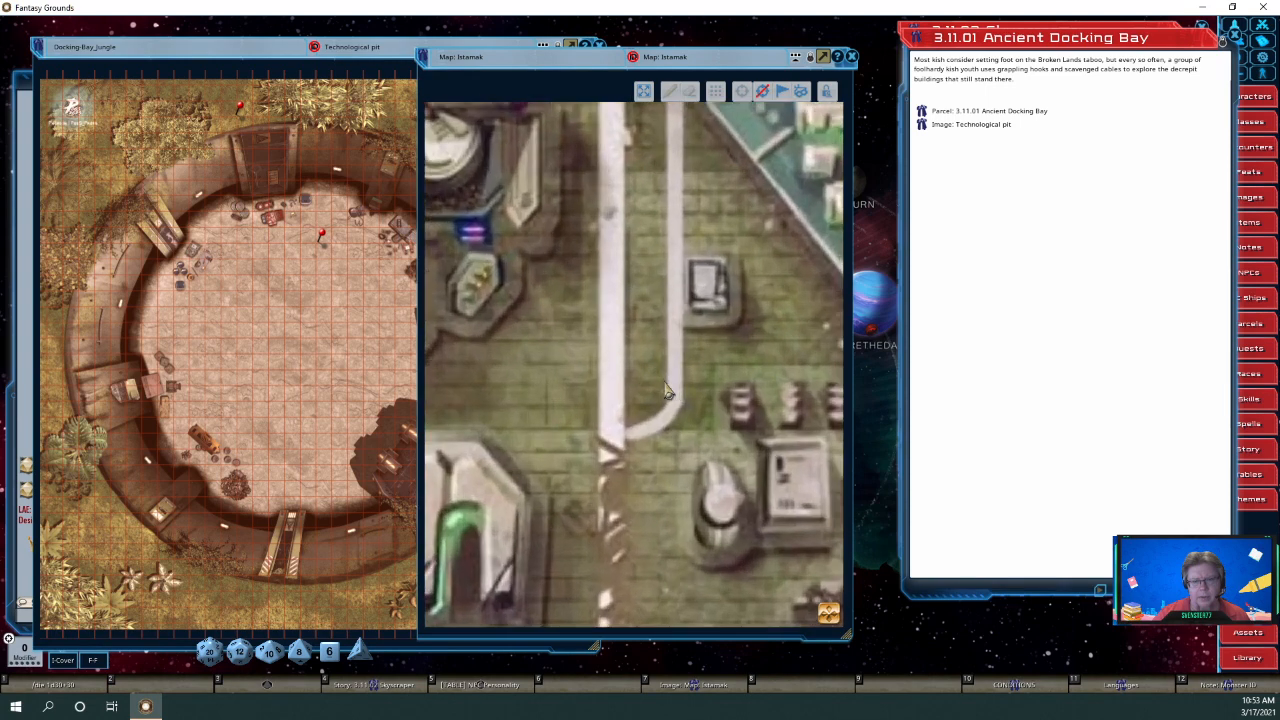
{"action": "scroll", "coordinate": [666, 392], "scroll_direction": "down", "scroll_amount": 4}
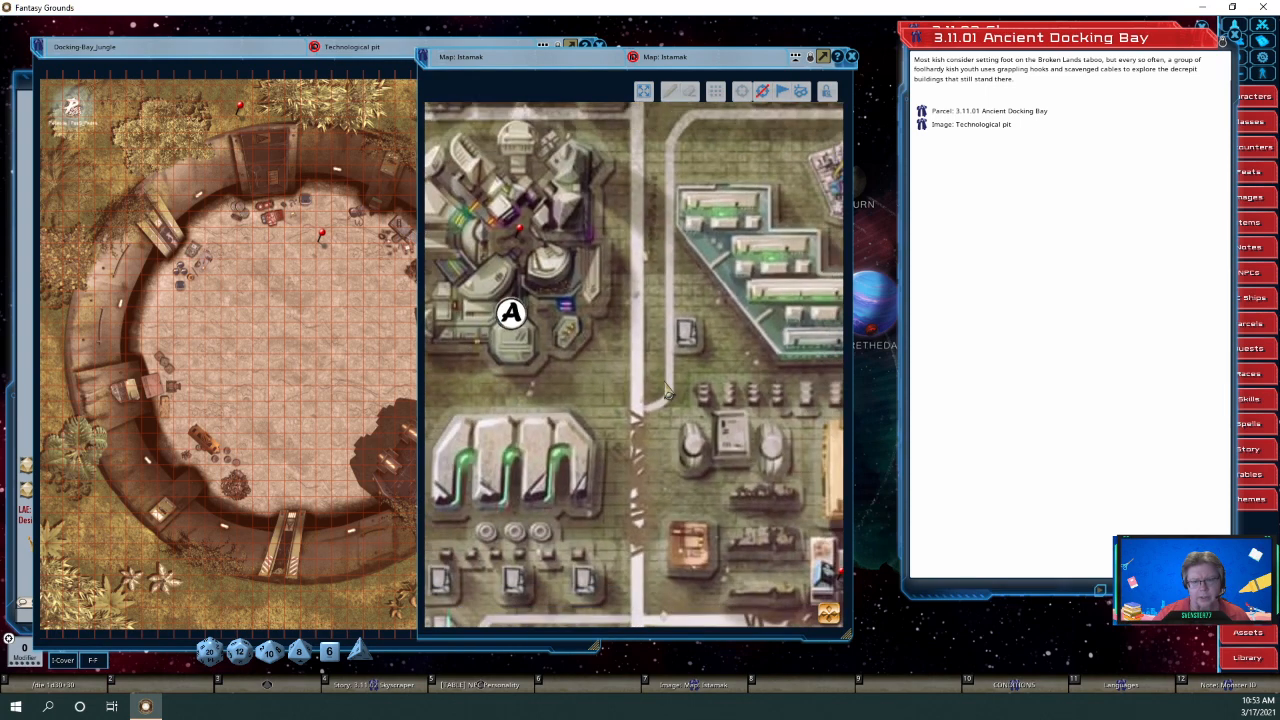
Unlock the Istamak map for editing and turn on the display of its square grid.
{"action": "scroll", "coordinate": [666, 392], "scroll_direction": "down", "scroll_amount": 1}
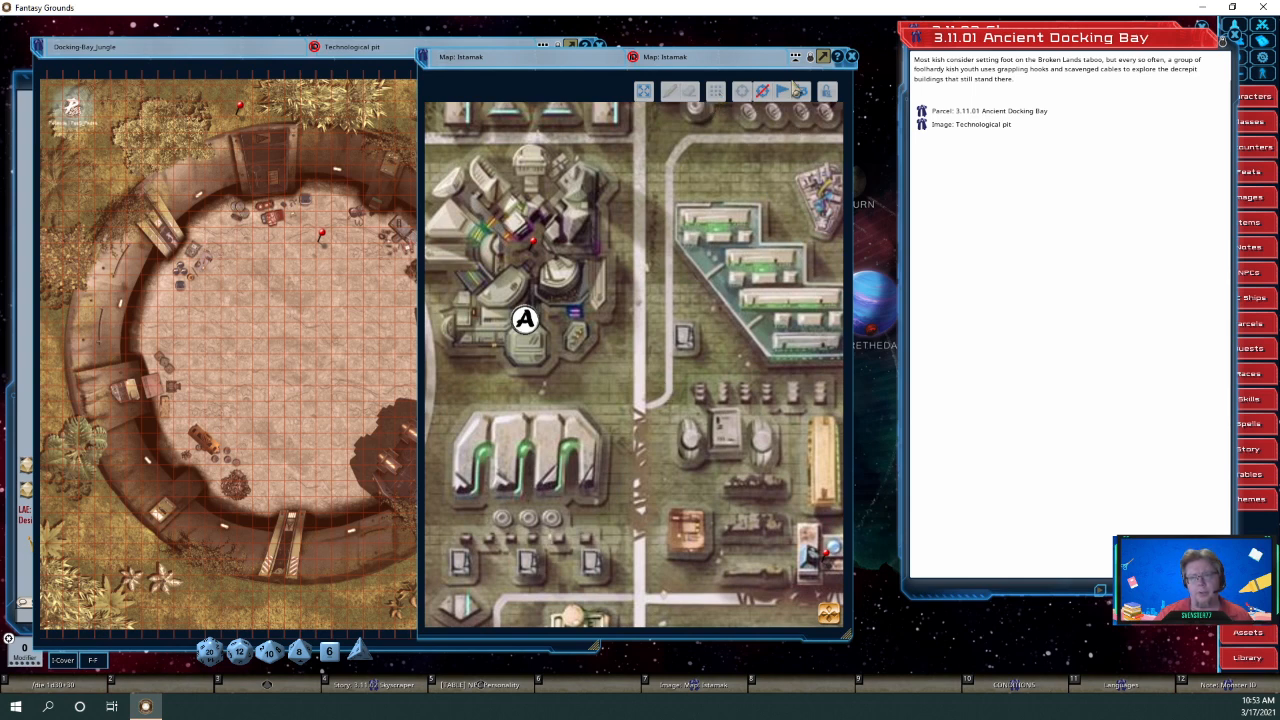
{"action": "left_click", "coordinate": [820, 57]}
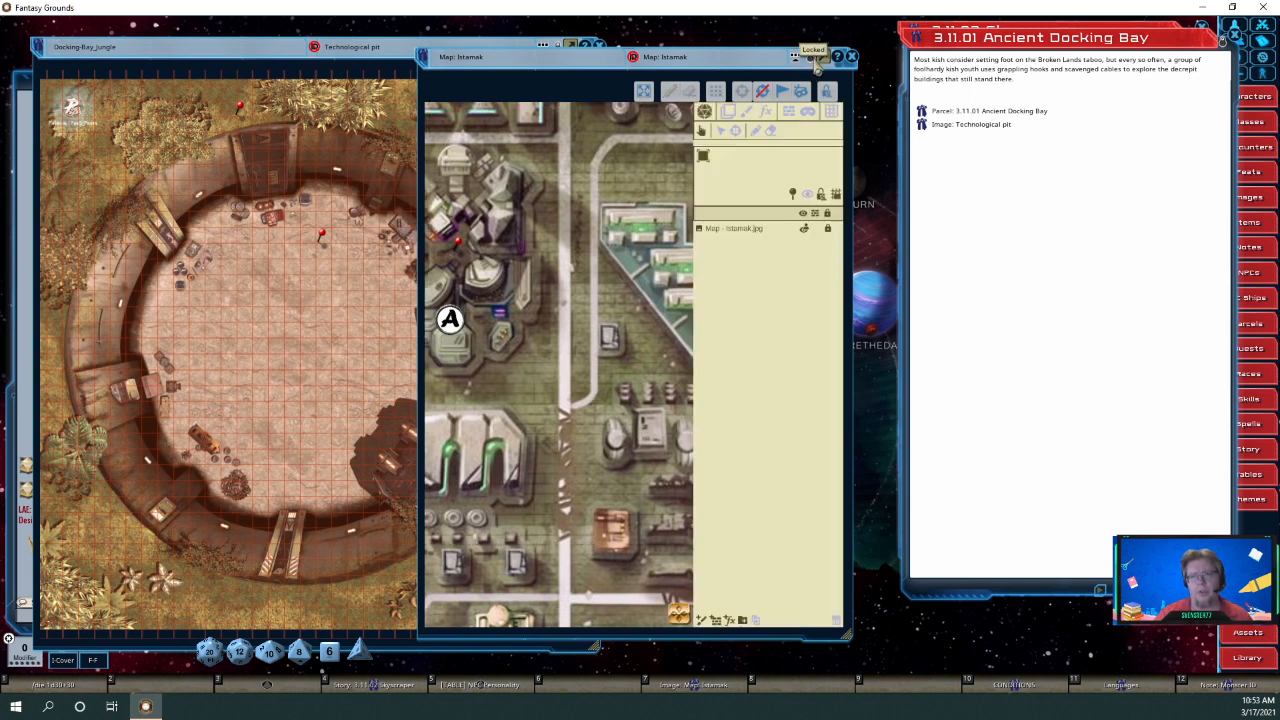
{"action": "left_click", "coordinate": [831, 111]}
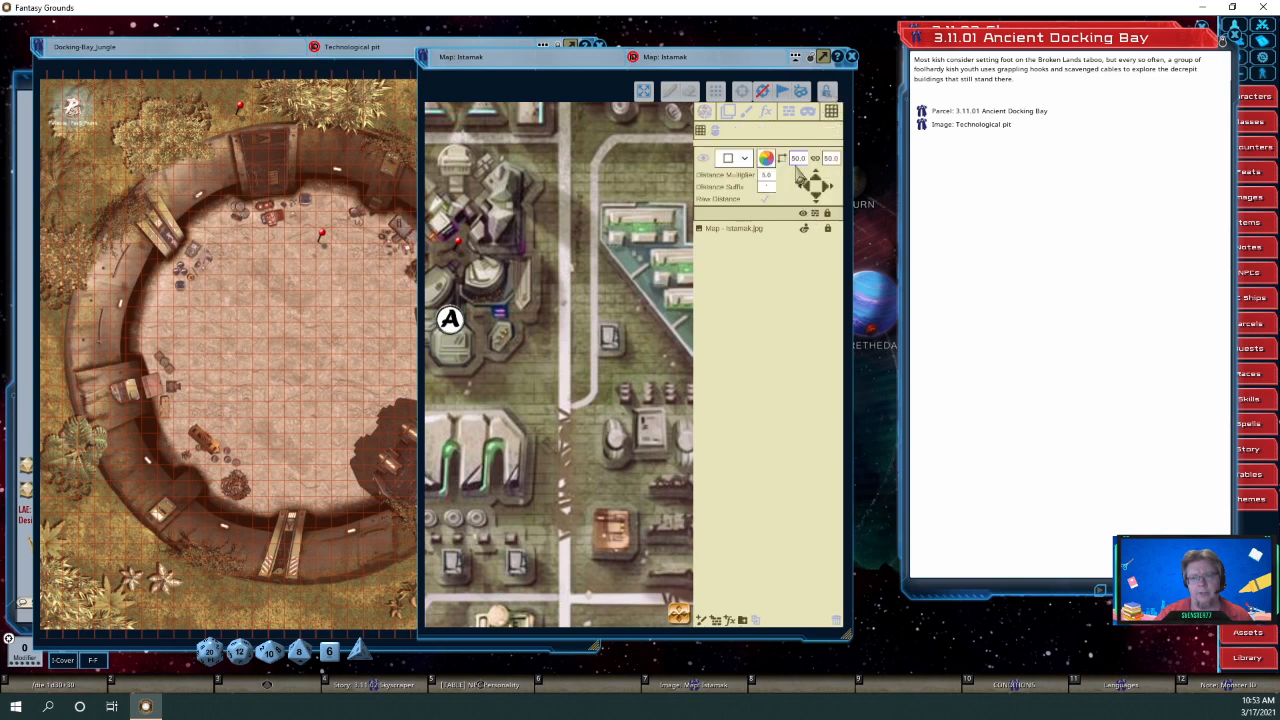
{"action": "left_click", "coordinate": [707, 163]}
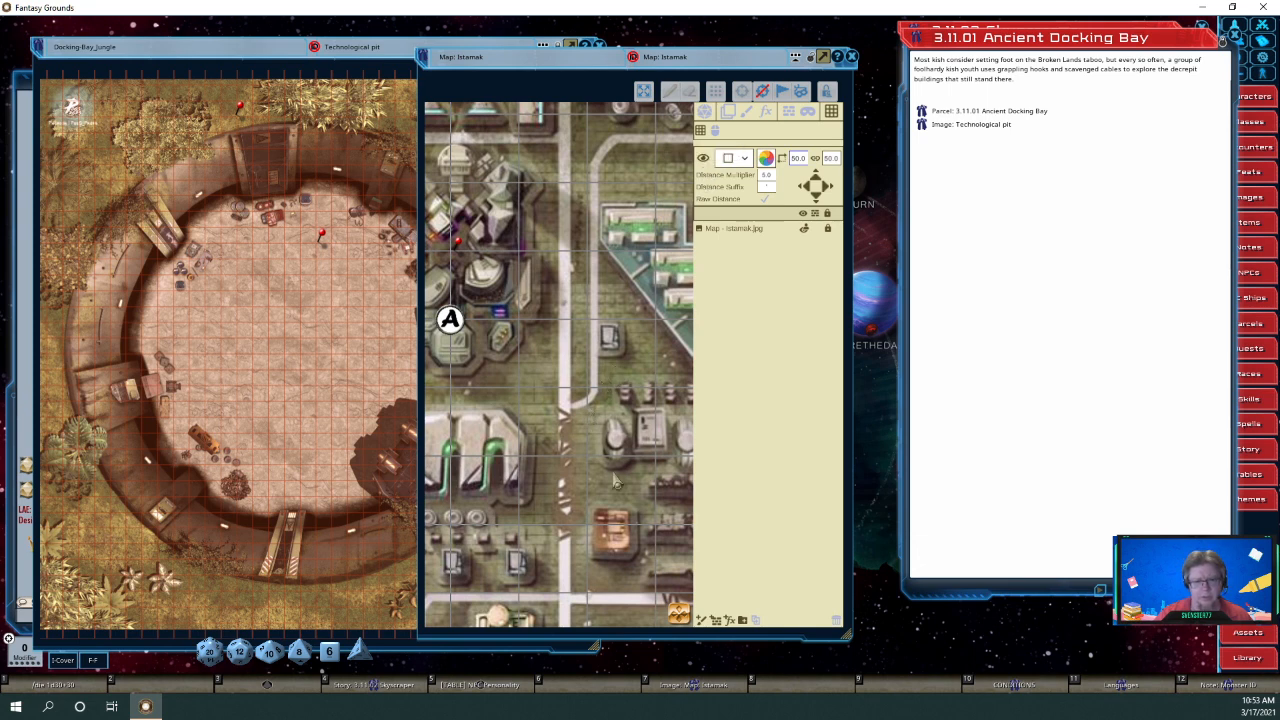
Nudge the Istamak grid right in 0.1 steps until a vertical grid line meets the edge of the curved road.
{"action": "left_click_drag", "start_coordinate": [683, 611], "coordinate": [697, 658]}
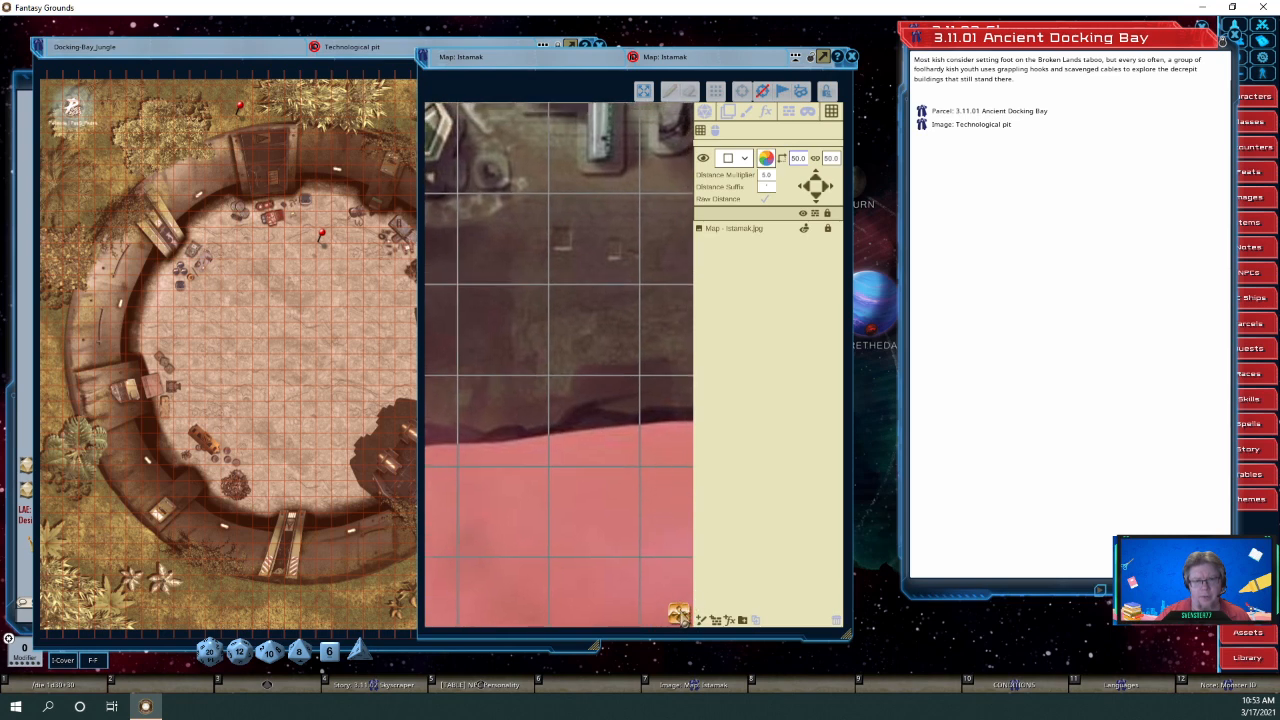
{"action": "left_click_drag", "start_coordinate": [645, 268], "coordinate": [553, 503]}
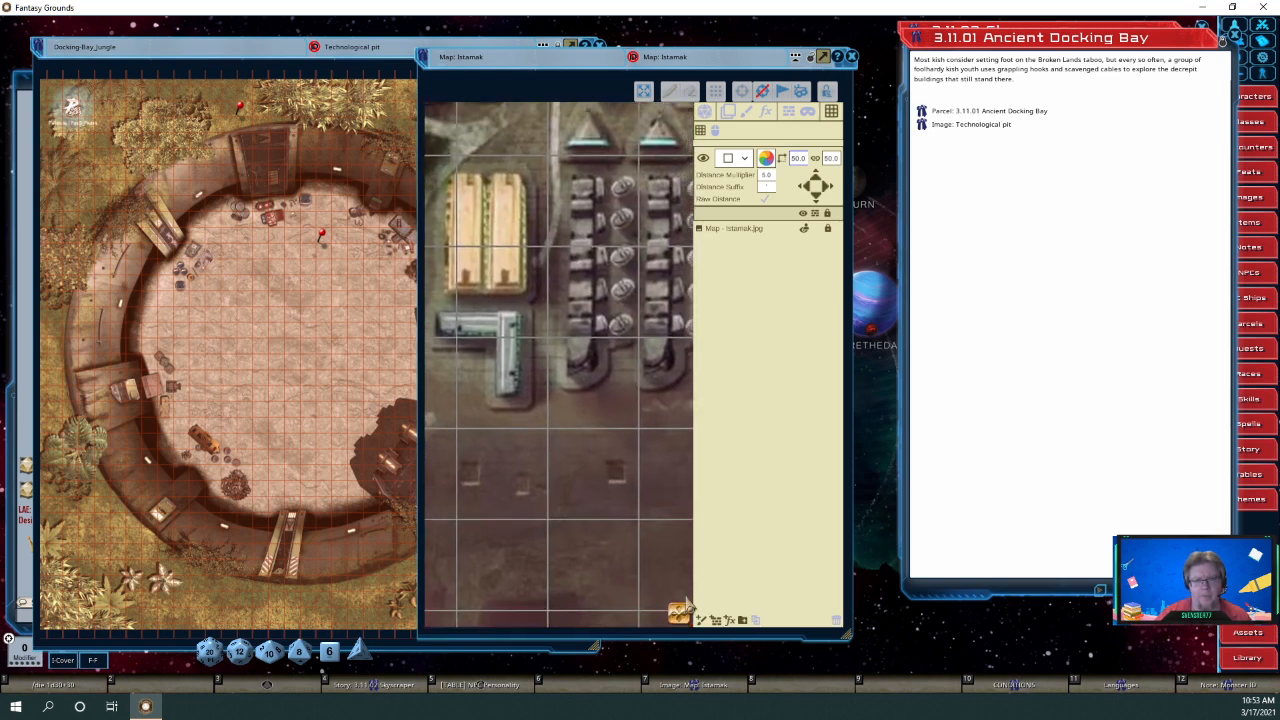
{"action": "left_click_drag", "start_coordinate": [680, 618], "coordinate": [702, 581]}
{"action": "scroll", "coordinate": [521, 281], "scroll_direction": "up", "scroll_amount": 4}
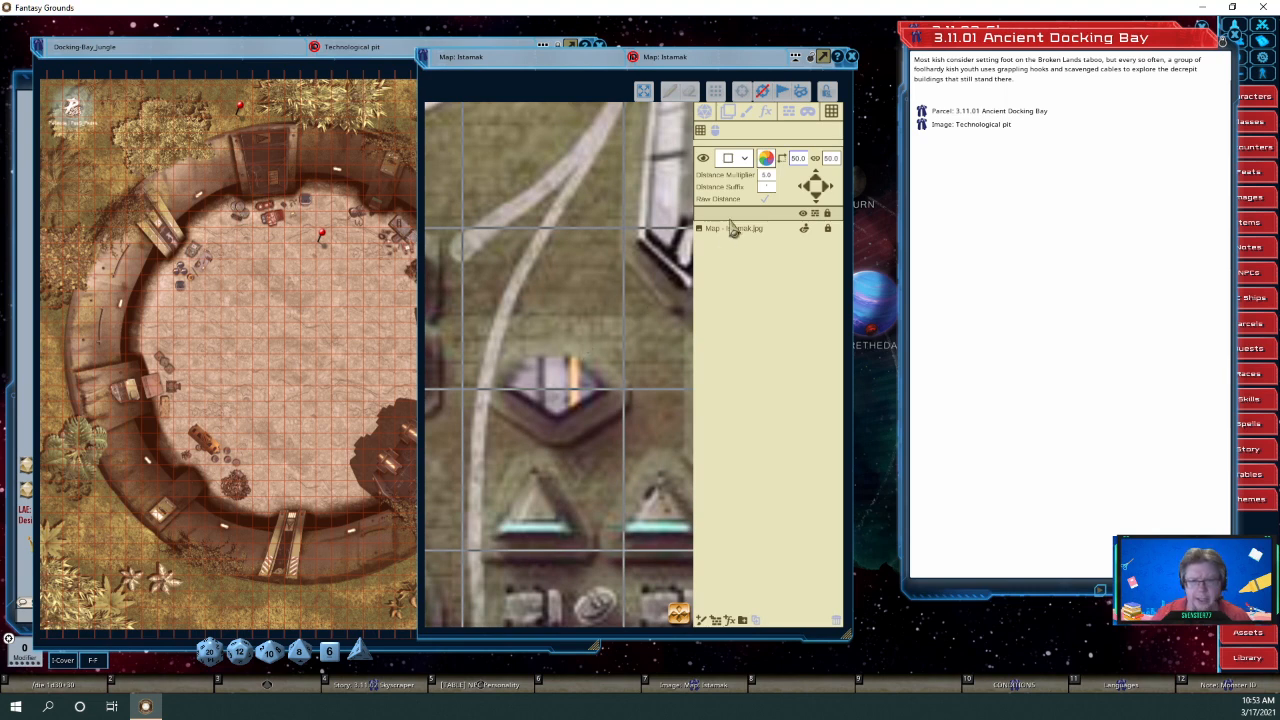
{"action": "left_click", "coordinate": [835, 192]}
{"action": "left_click", "coordinate": [835, 192]}
{"action": "left_click", "coordinate": [835, 192]}
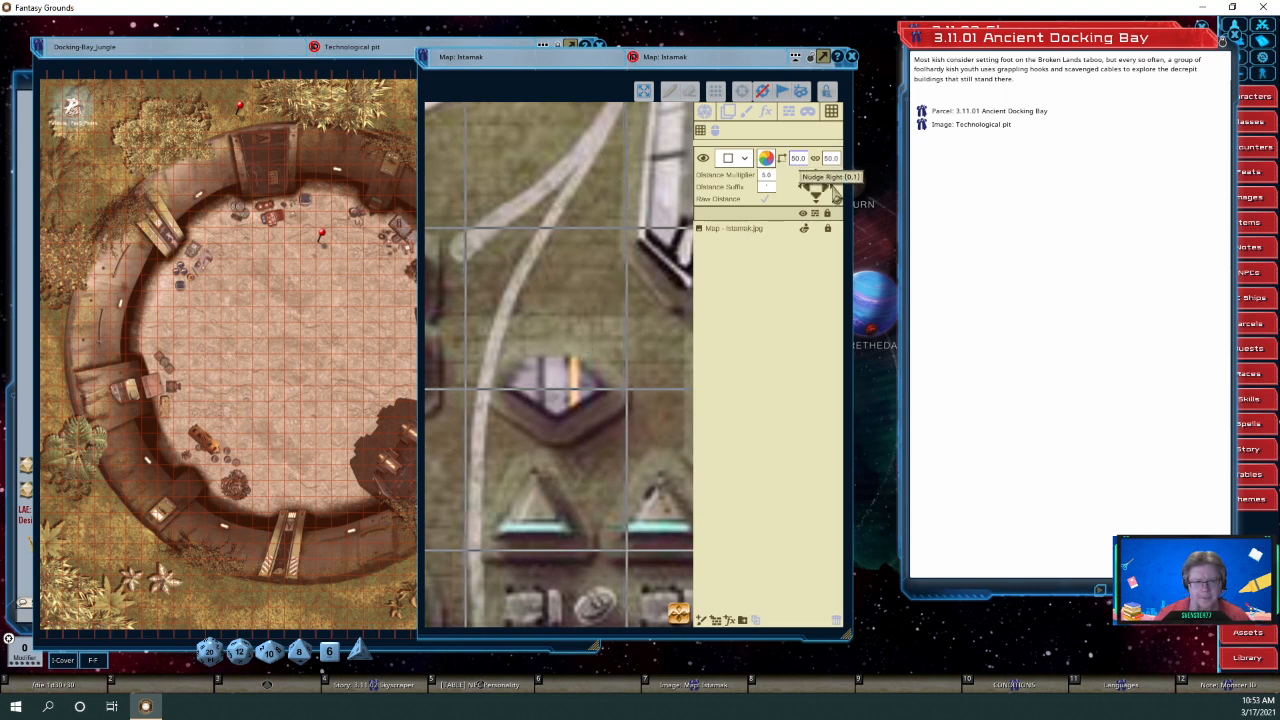
{"action": "left_click", "coordinate": [835, 192]}
{"action": "left_click", "coordinate": [835, 192]}
{"action": "left_click", "coordinate": [835, 192]}
{"action": "left_click", "coordinate": [835, 192]}
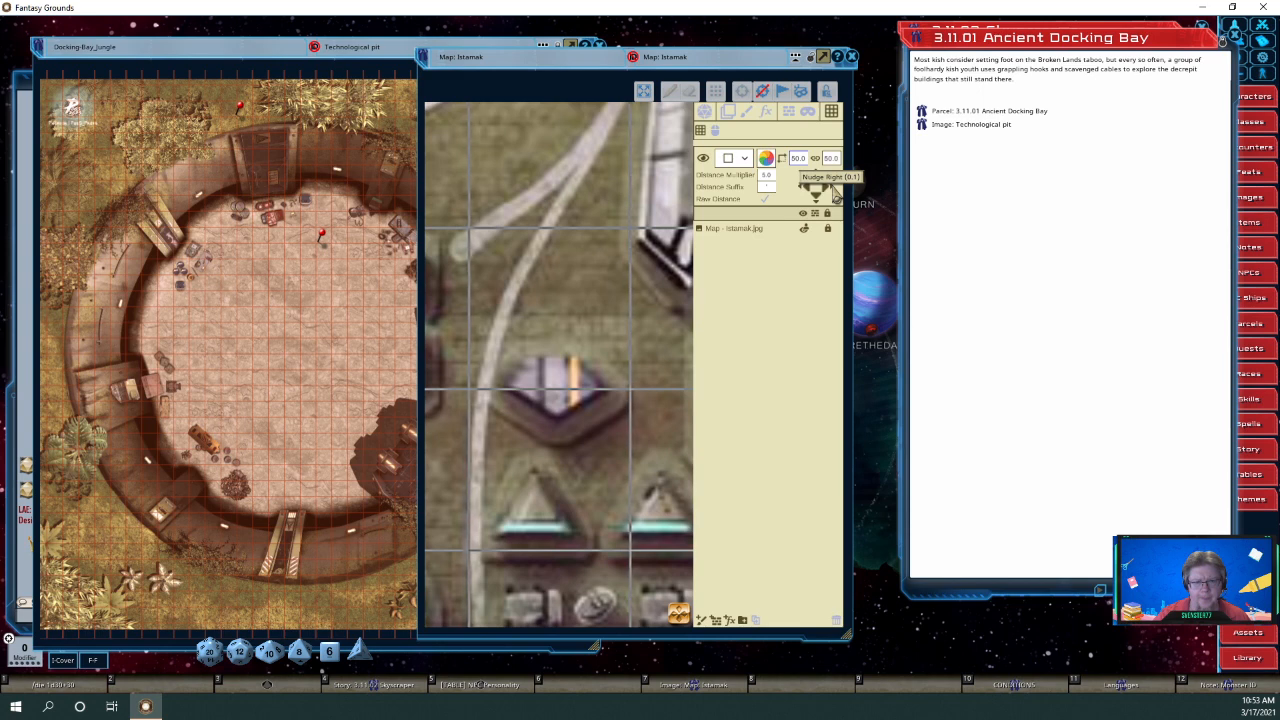
{"action": "left_click", "coordinate": [835, 192]}
{"action": "left_click", "coordinate": [835, 192]}
{"action": "left_click", "coordinate": [835, 192]}
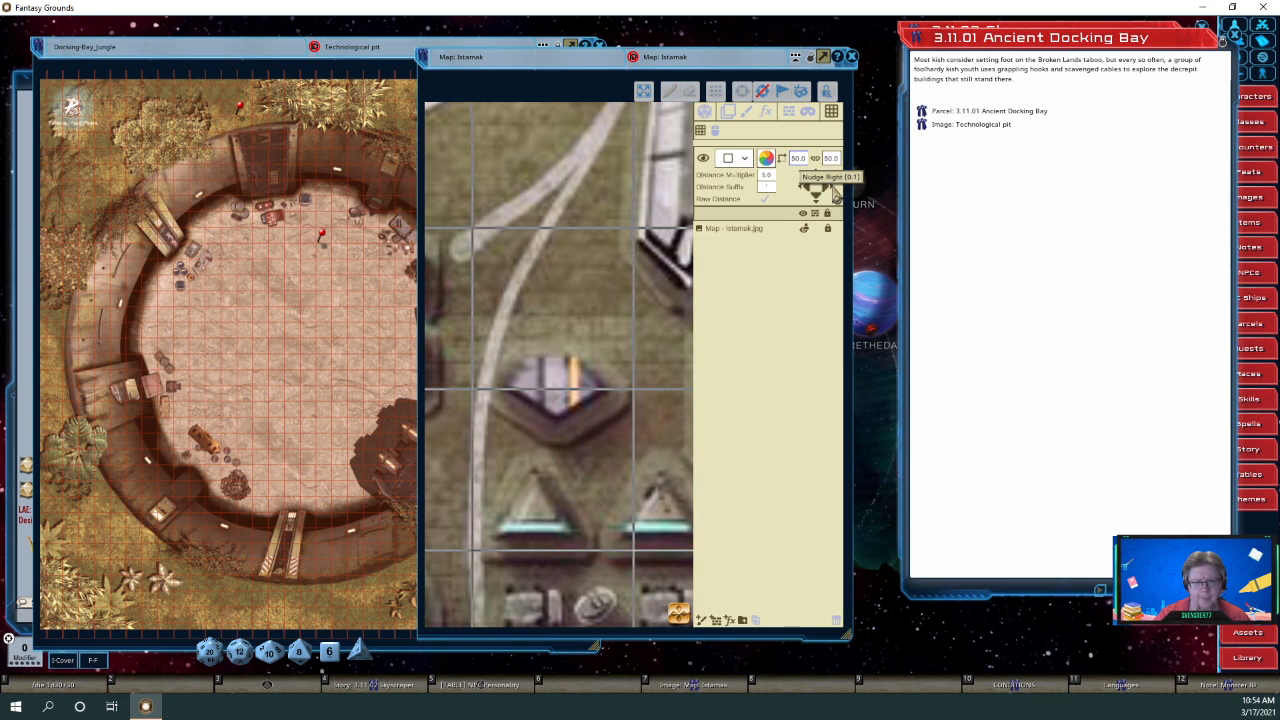
{"action": "left_click", "coordinate": [835, 192]}
{"action": "left_click", "coordinate": [835, 192]}
{"action": "left_click", "coordinate": [835, 192]}
{"action": "left_click", "coordinate": [835, 192]}
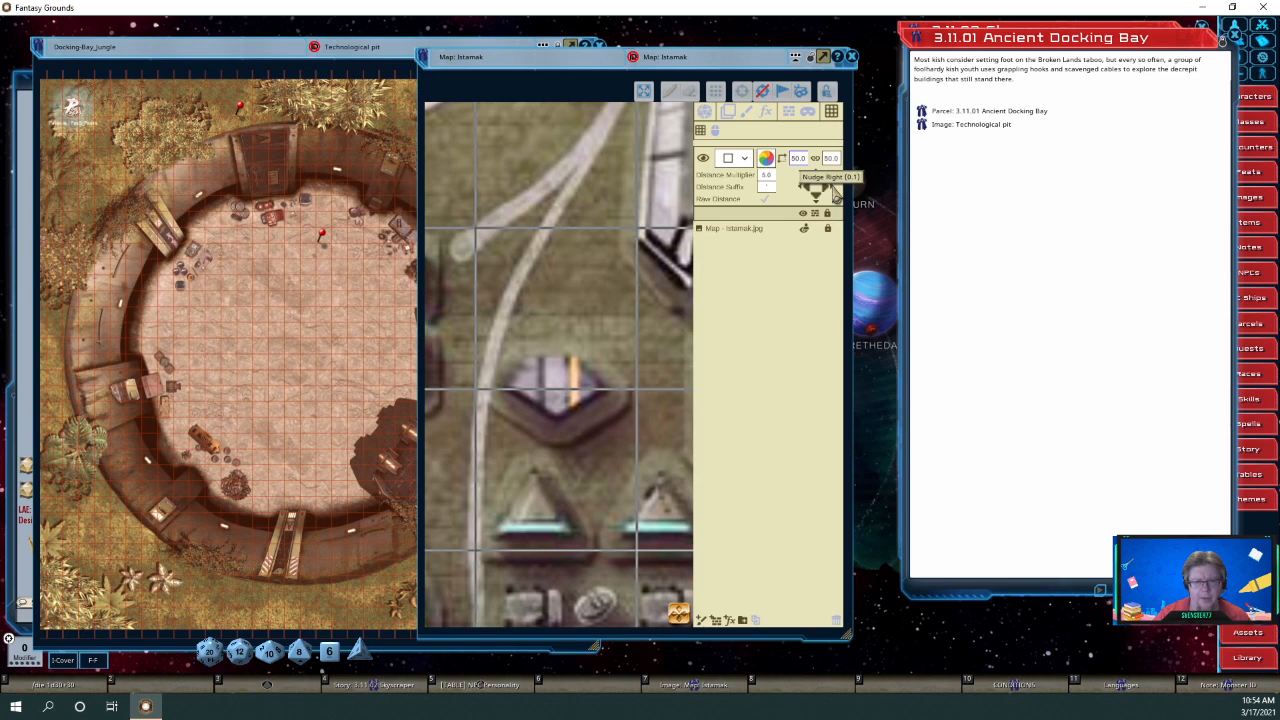
{"action": "left_click", "coordinate": [835, 192]}
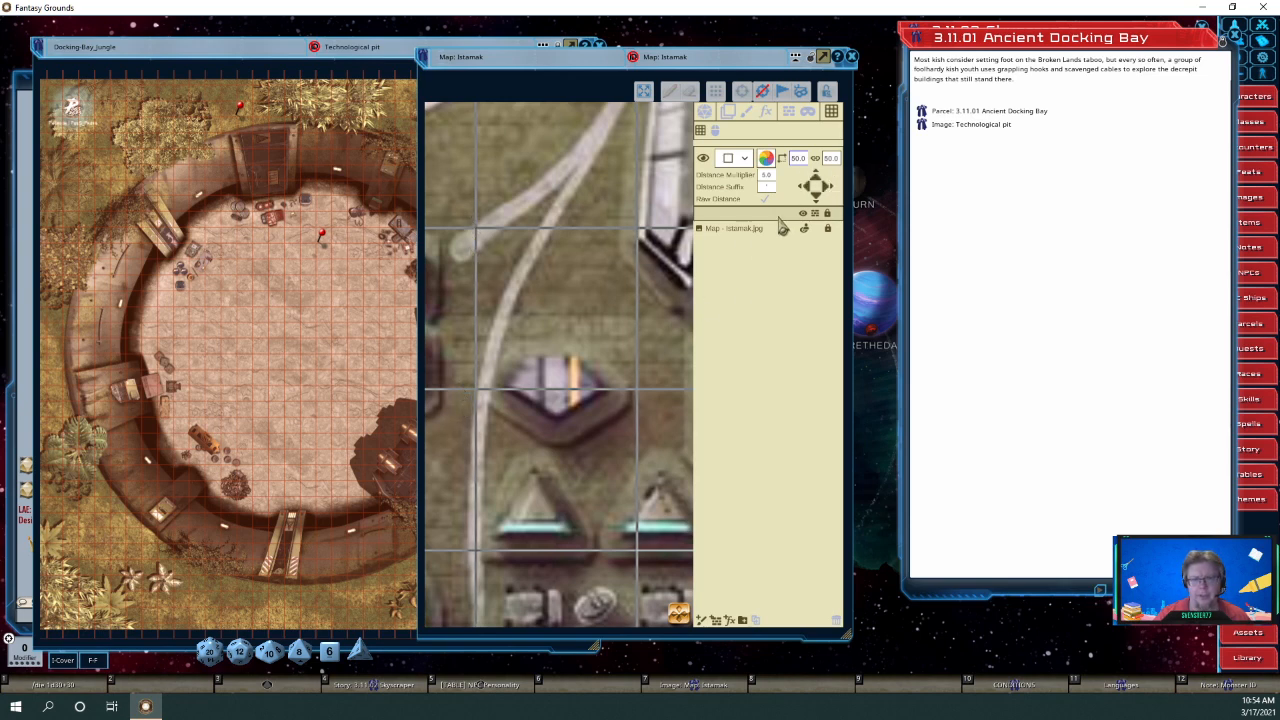
Nudge the Istamak grid up in 0.1 steps to fine-tune its horizontal lines against the buildings.
{"action": "left_click", "coordinate": [816, 177]}
{"action": "left_click", "coordinate": [816, 177]}
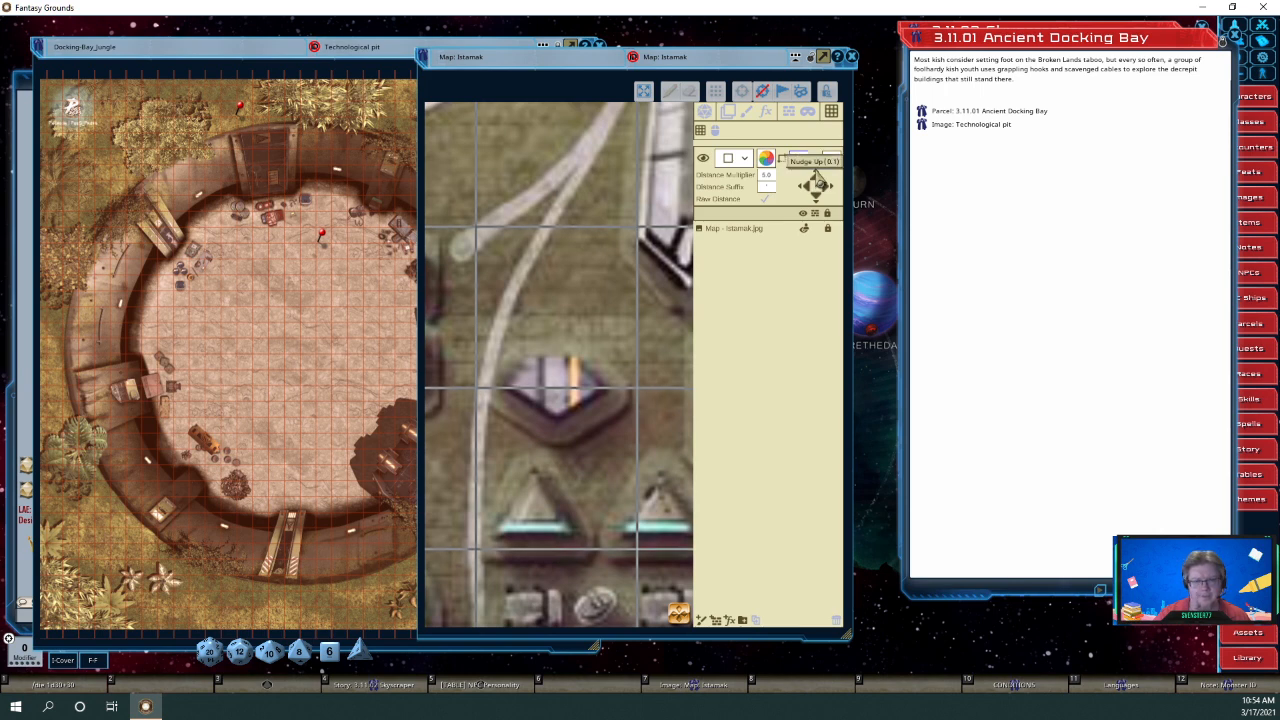
{"action": "left_click", "coordinate": [816, 177]}
{"action": "left_click", "coordinate": [816, 177]}
{"action": "left_click", "coordinate": [816, 177]}
{"action": "left_click", "coordinate": [816, 177]}
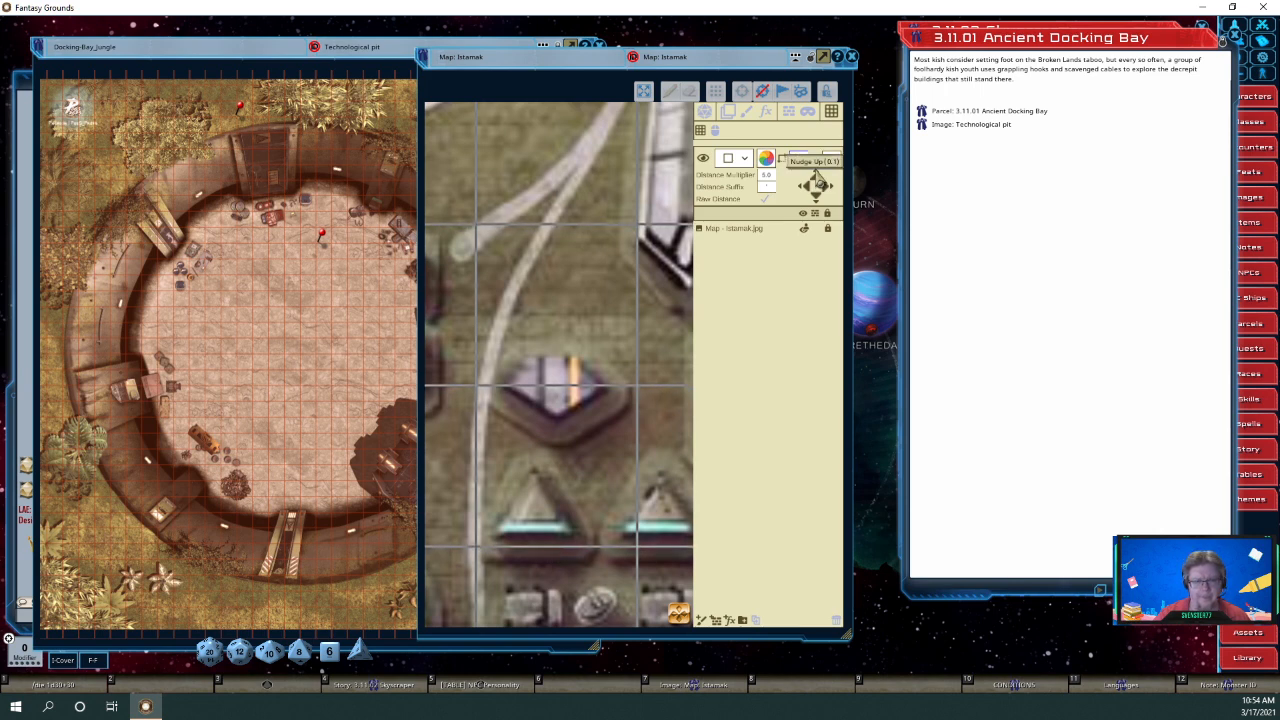
{"action": "left_click", "coordinate": [816, 177]}
{"action": "left_click", "coordinate": [816, 177]}
{"action": "left_click", "coordinate": [816, 177]}
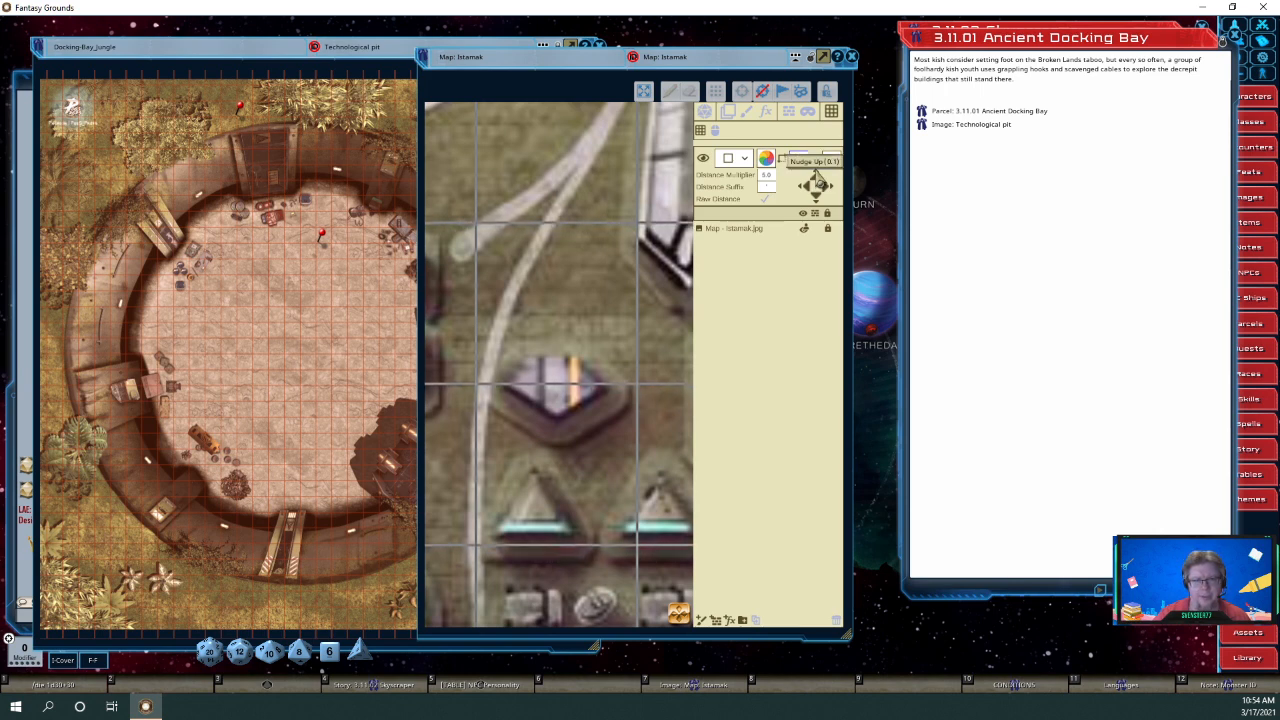
{"action": "left_click", "coordinate": [816, 177]}
{"action": "left_click", "coordinate": [816, 177]}
{"action": "left_click", "coordinate": [816, 177]}
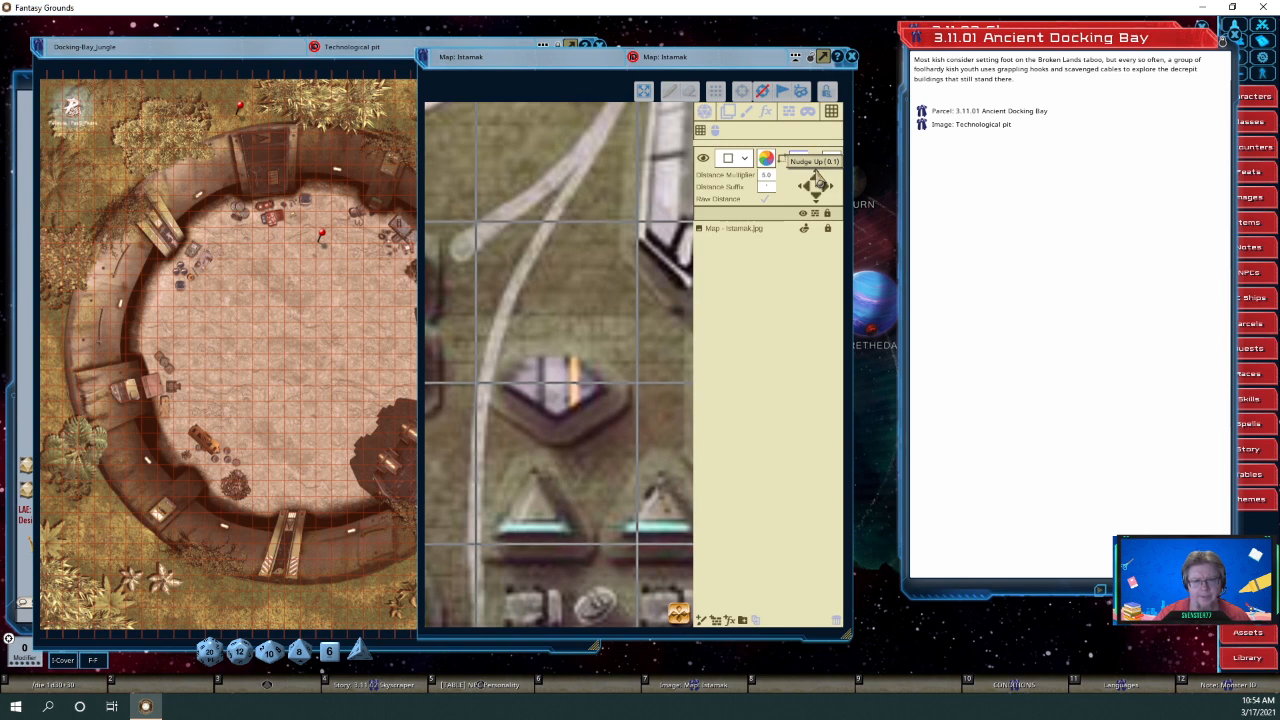
{"action": "left_click", "coordinate": [816, 177]}
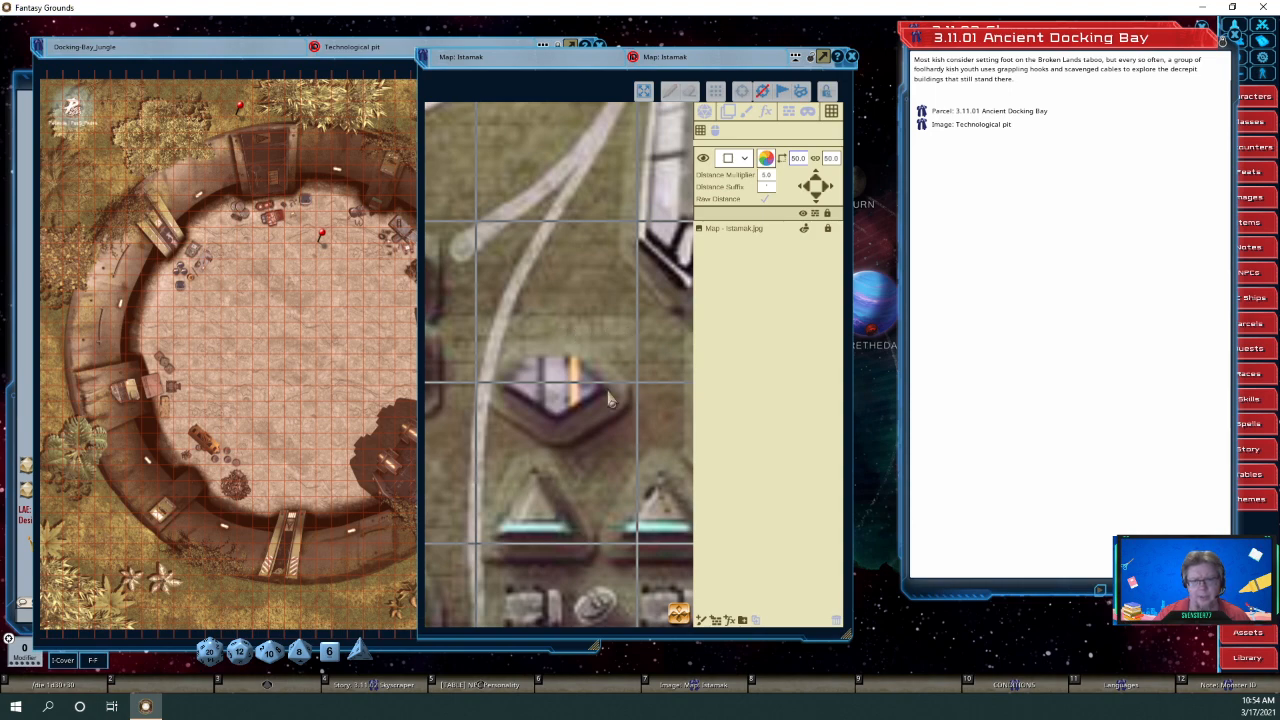
Set the grid's distance multiplier to 35 and lock the Istamak map again.
{"action": "scroll", "coordinate": [604, 450], "scroll_direction": "down", "scroll_amount": 2}
{"action": "scroll", "coordinate": [604, 450], "scroll_direction": "down", "scroll_amount": 1}
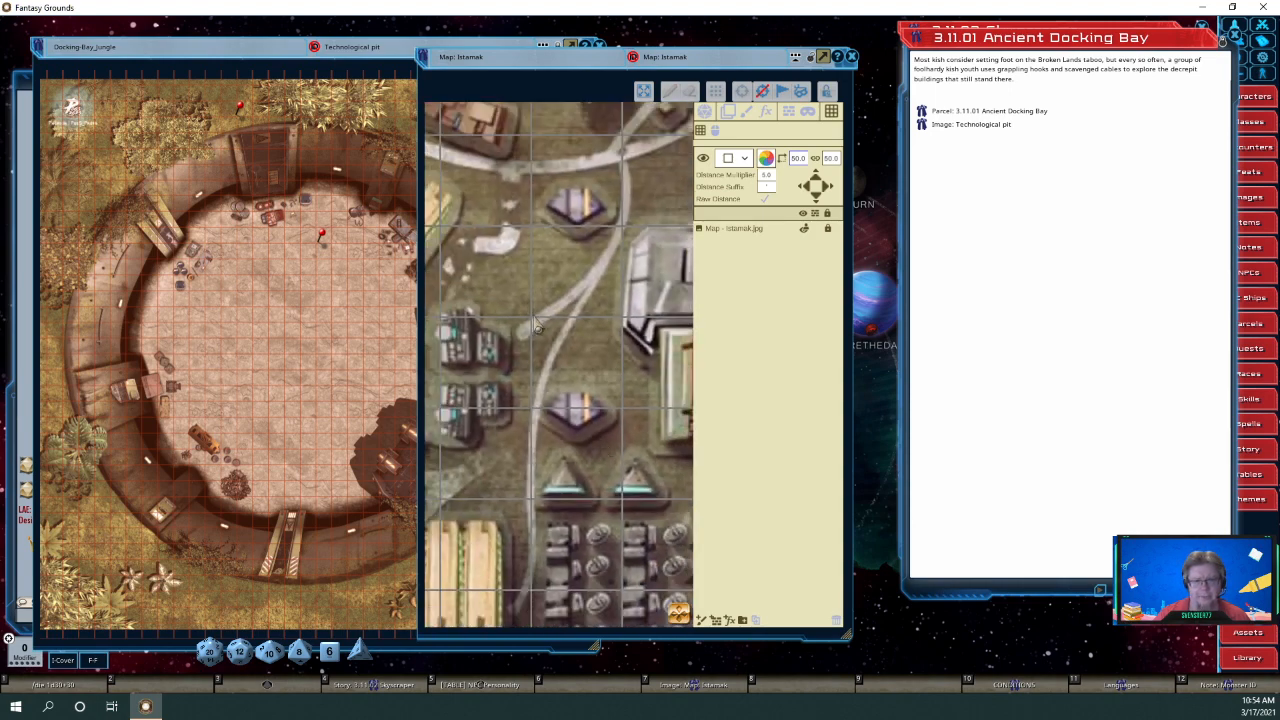
{"action": "scroll", "coordinate": [535, 310], "scroll_direction": "down", "scroll_amount": 3}
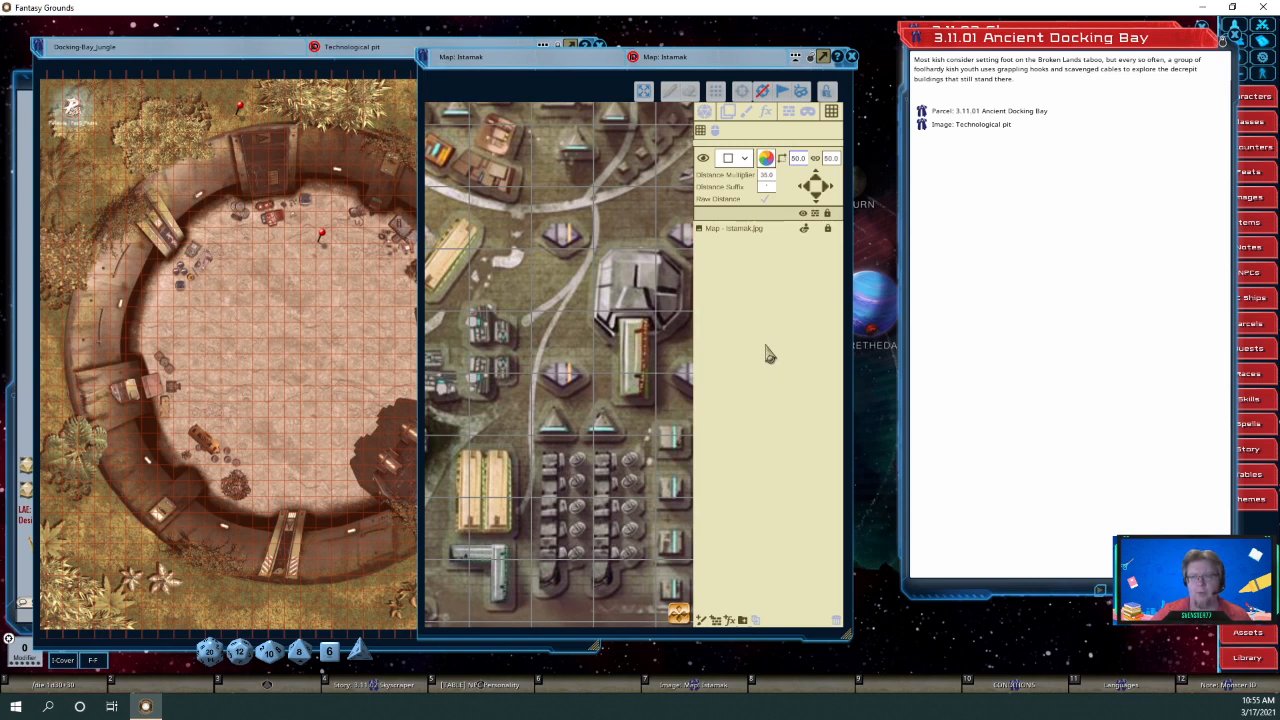
{"action": "left_click", "coordinate": [818, 58]}
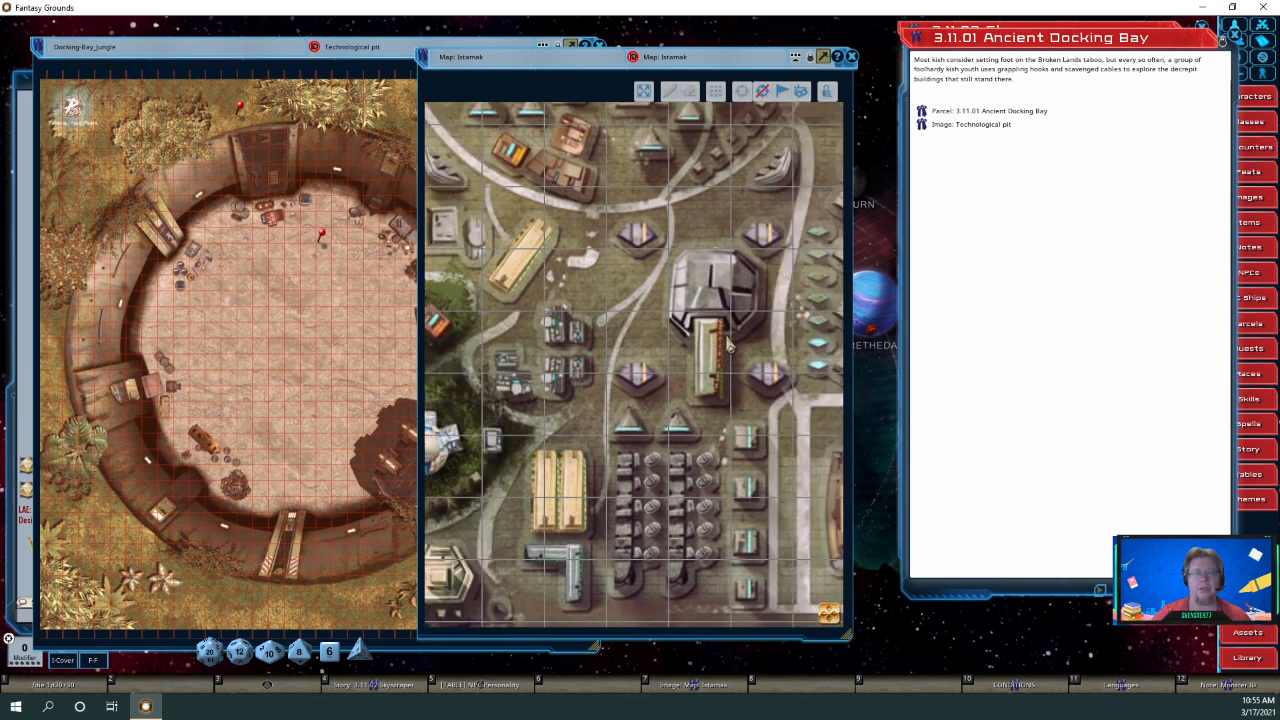
Draw a measuring arrow from the ruined shoreline to the small floating island with buildings on the Istamak map.
{"action": "scroll", "coordinate": [630, 340], "scroll_direction": "down", "scroll_amount": 3}
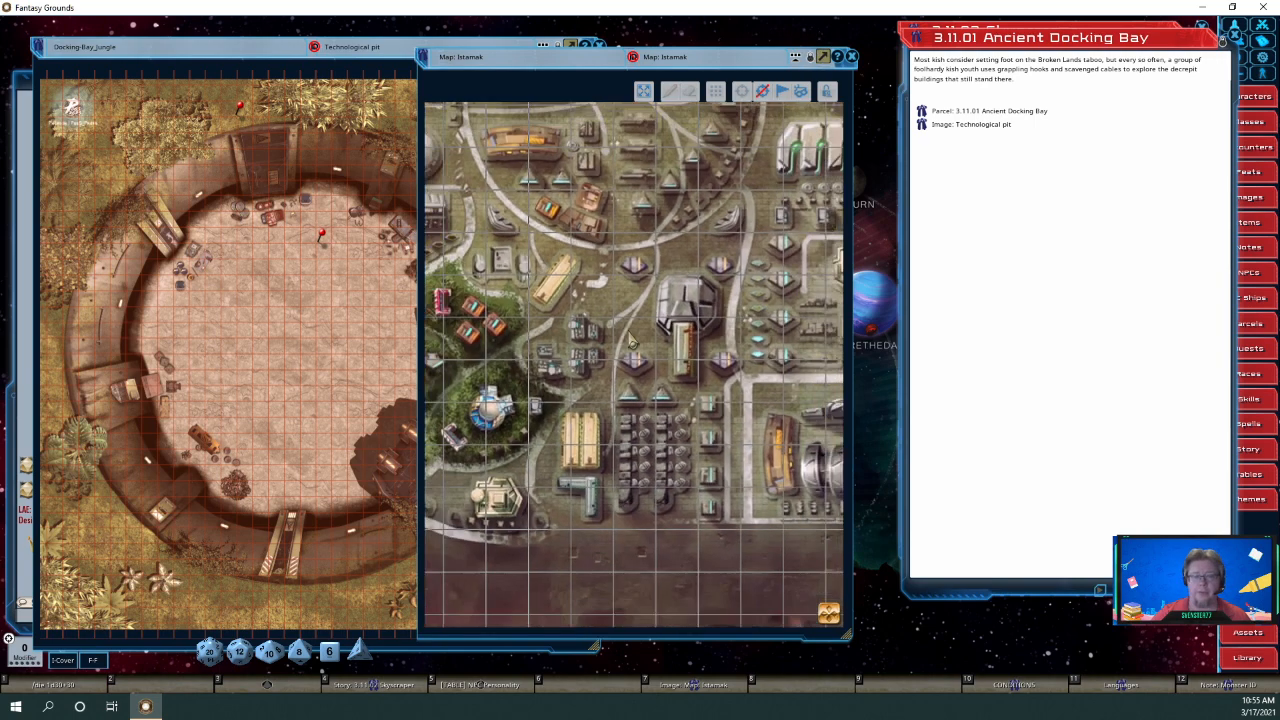
{"action": "scroll", "coordinate": [756, 215], "scroll_direction": "up", "scroll_amount": 3}
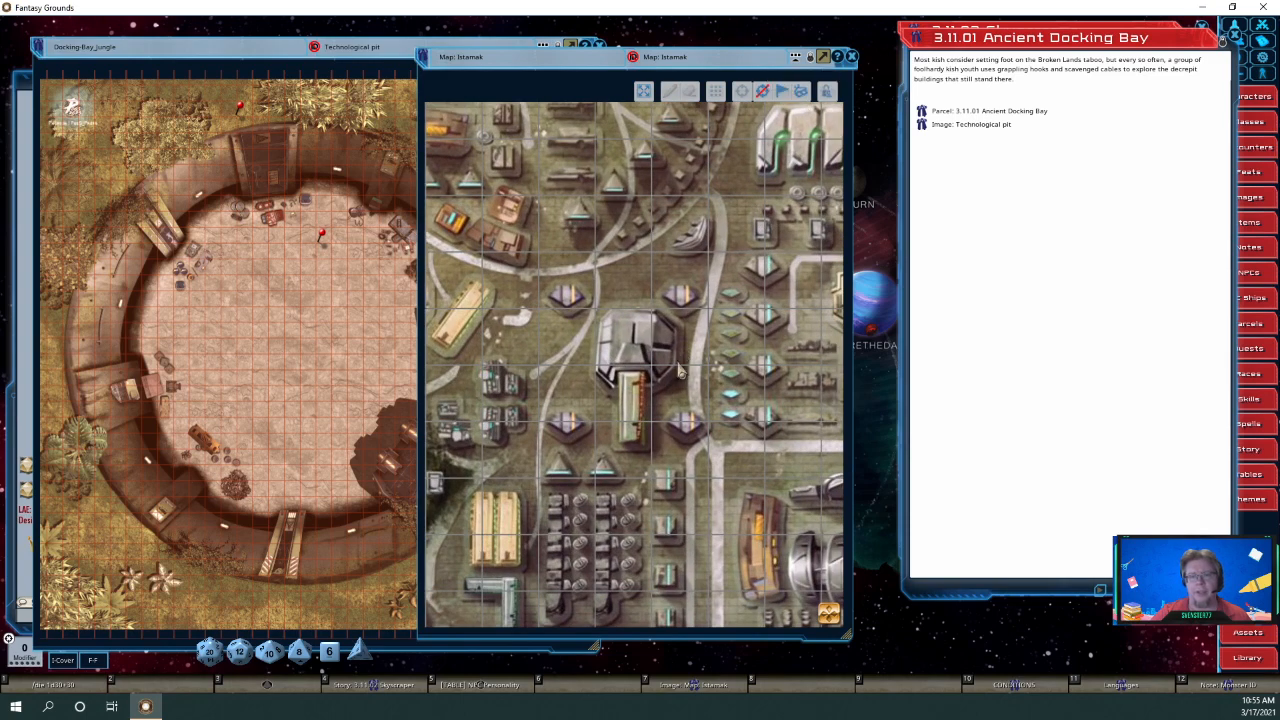
{"action": "left_click_drag", "start_coordinate": [828, 620], "coordinate": [794, 527]}
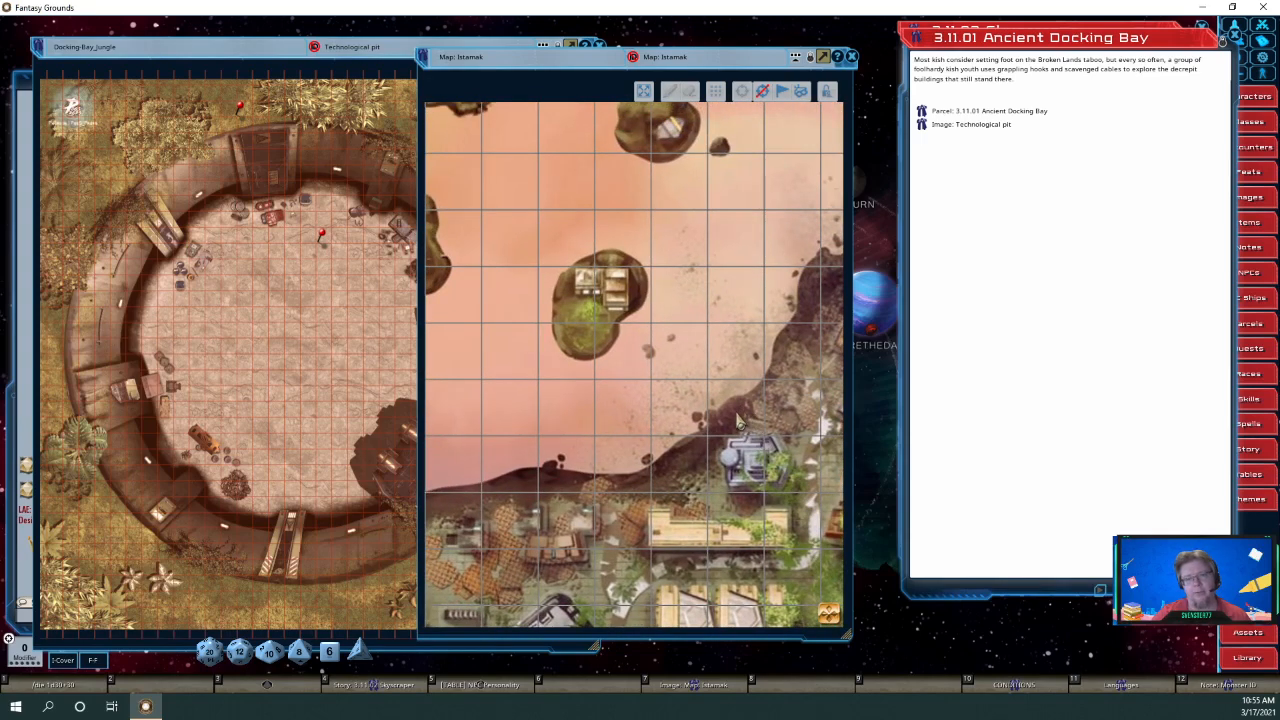
{"action": "left_click_drag", "start_coordinate": [737, 419], "coordinate": [604, 342]}
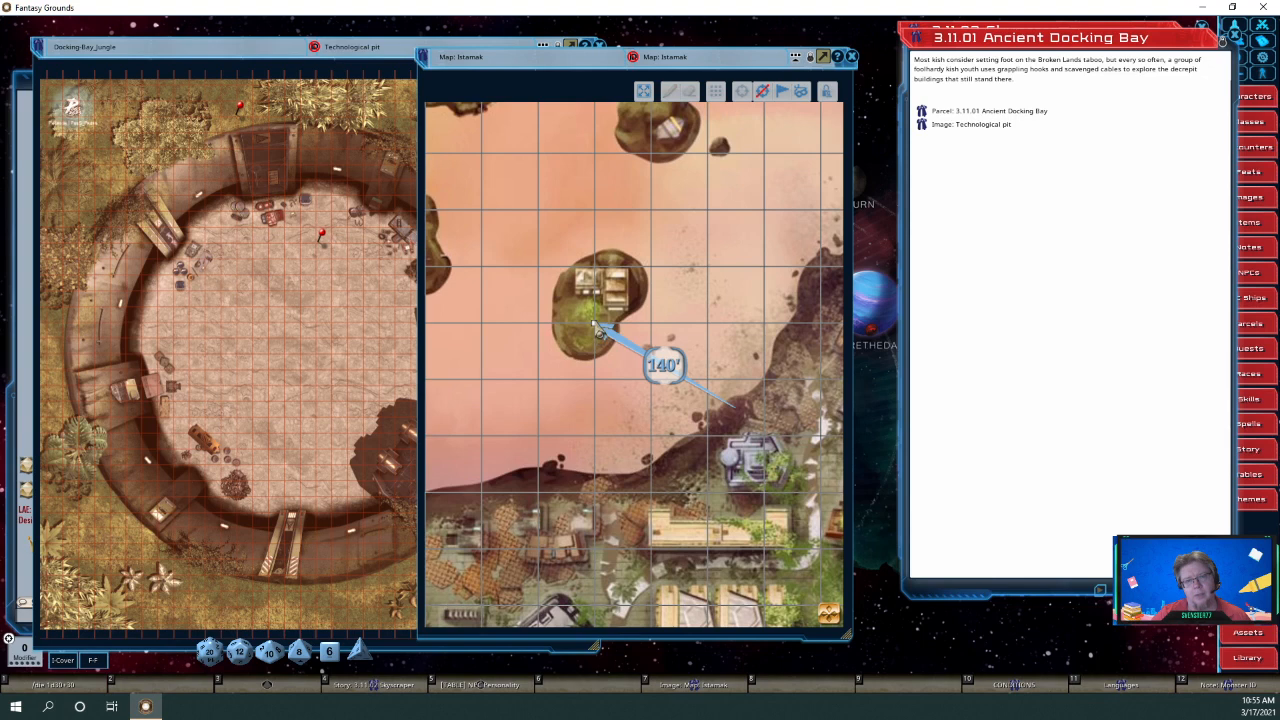
Unlock the map, make the grid colour fully transparent with an alpha of 0, and lock the map again.
{"action": "left_click", "coordinate": [822, 57]}
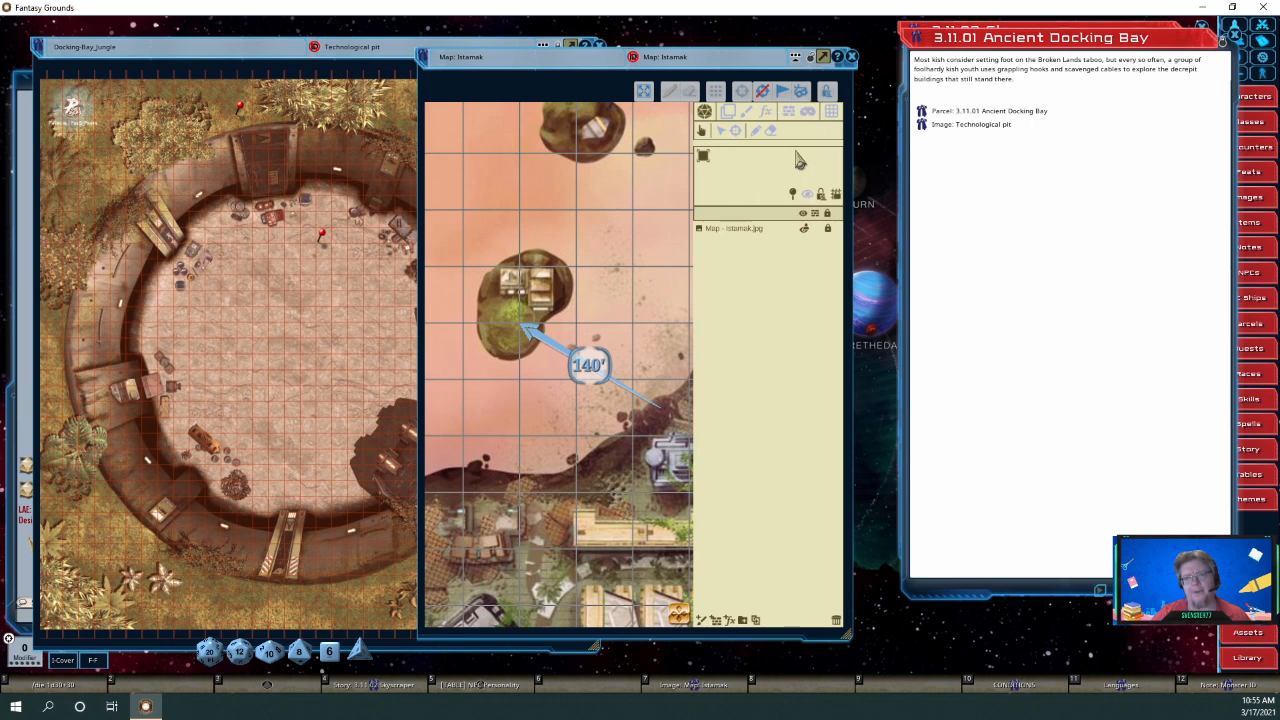
{"action": "left_click", "coordinate": [831, 111]}
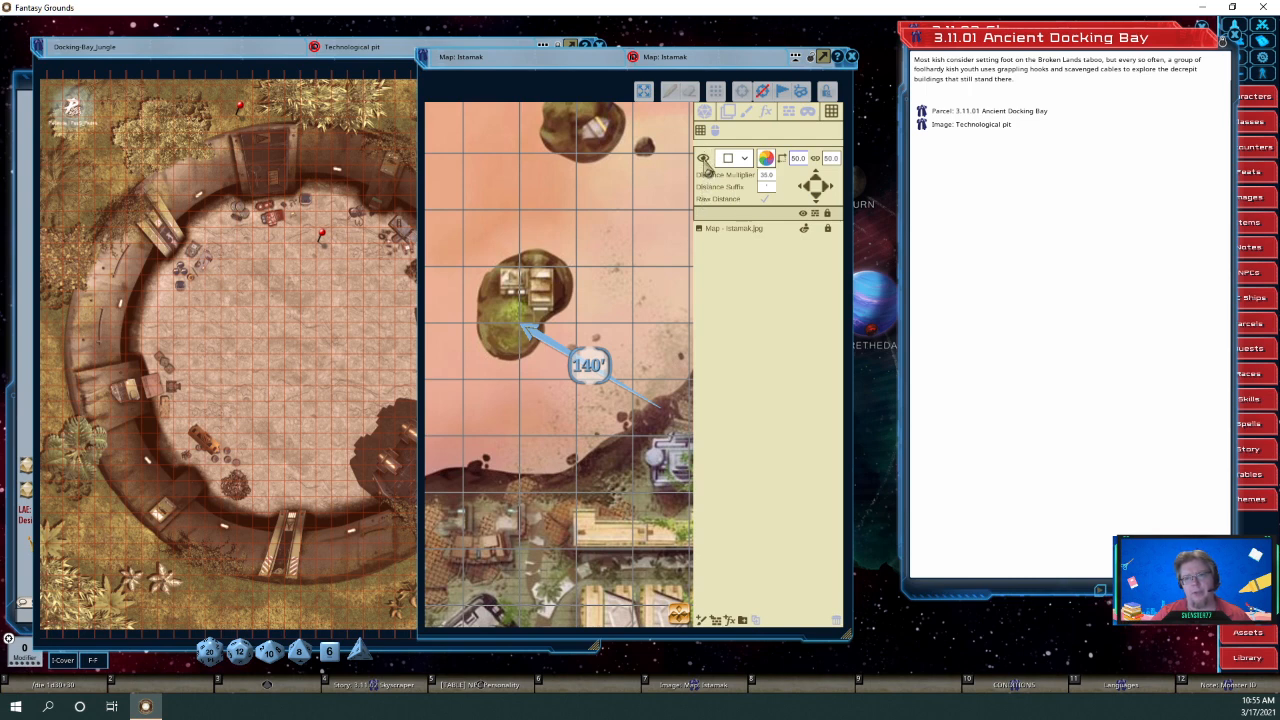
{"action": "left_click", "coordinate": [765, 158]}
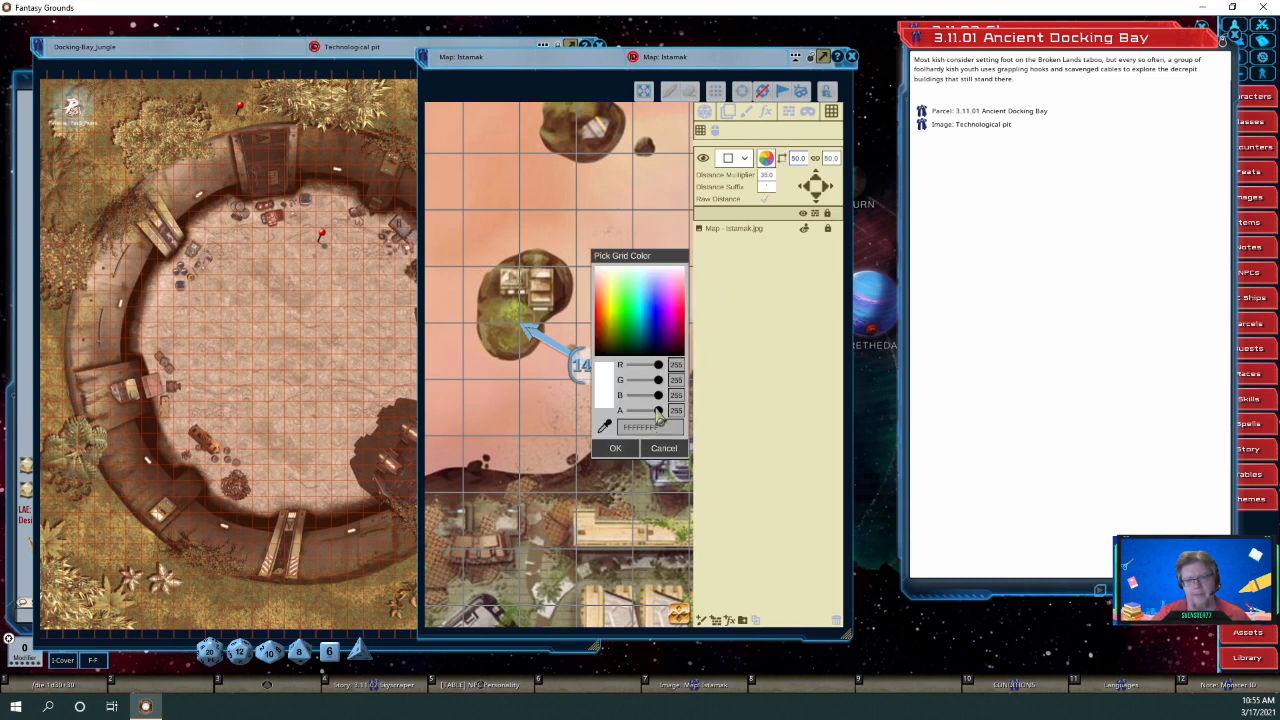
{"action": "left_click_drag", "start_coordinate": [658, 414], "coordinate": [630, 412]}
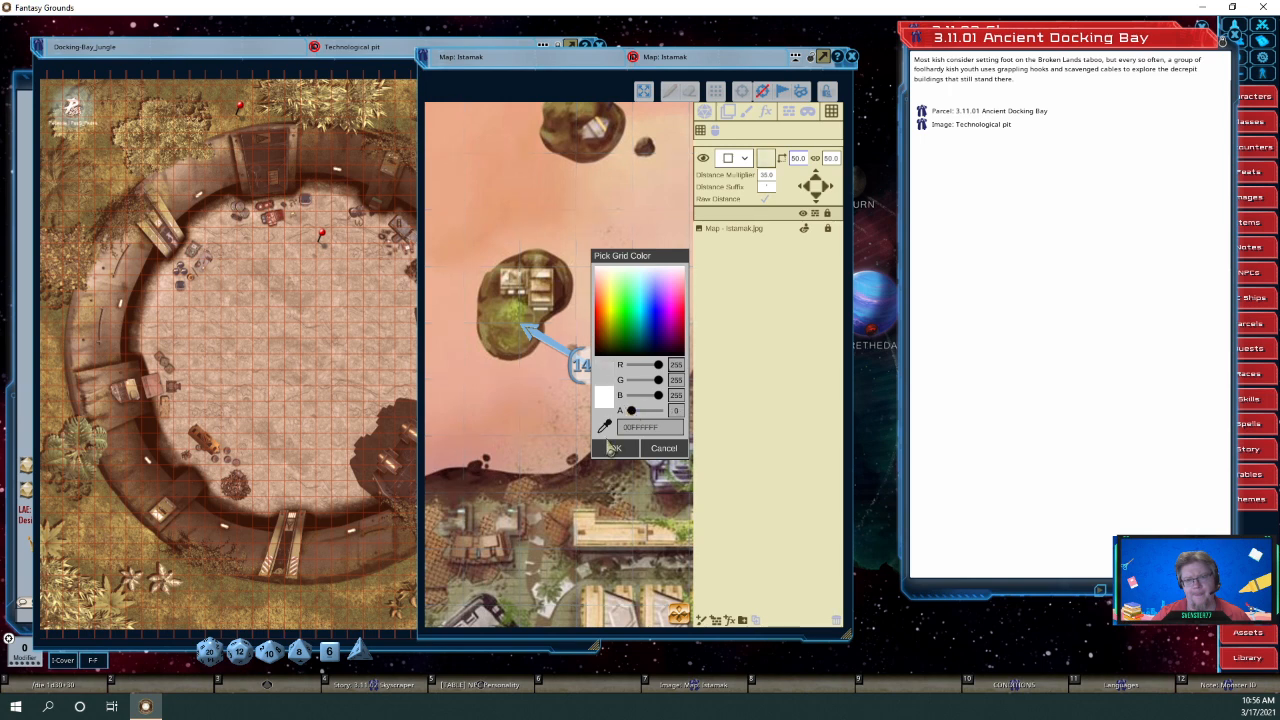
{"action": "left_click", "coordinate": [613, 450]}
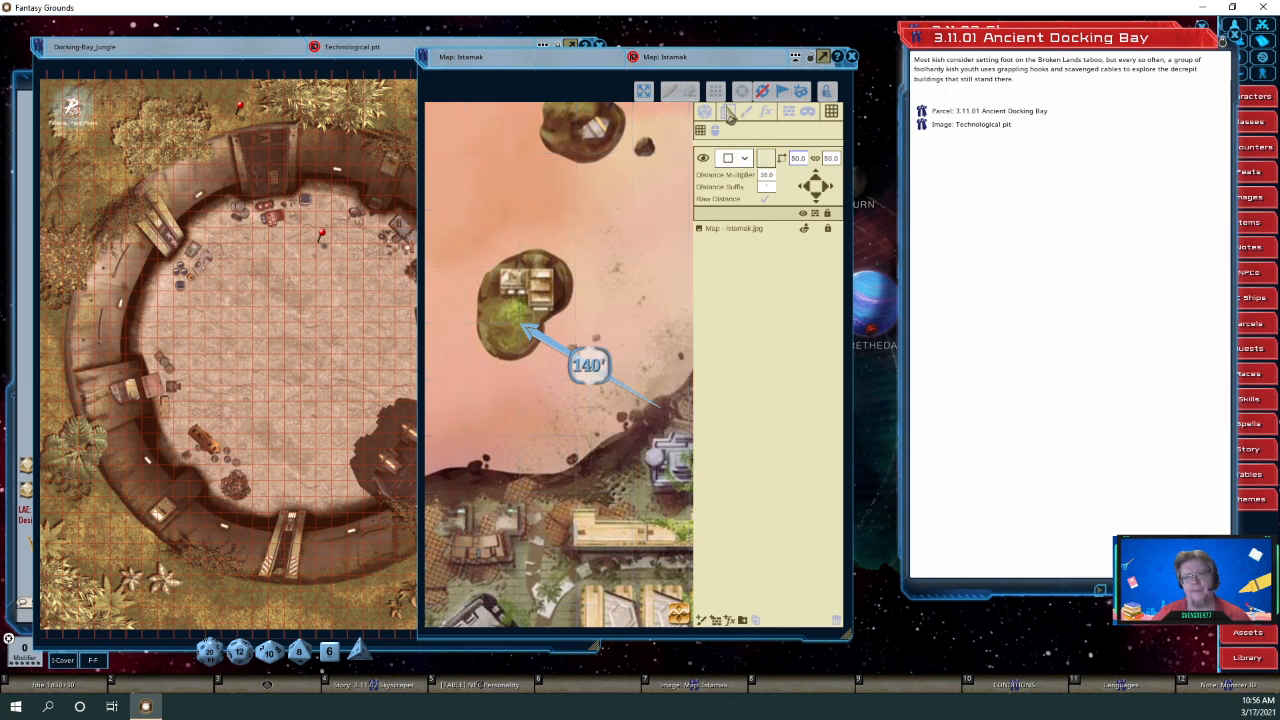
{"action": "left_click", "coordinate": [704, 112]}
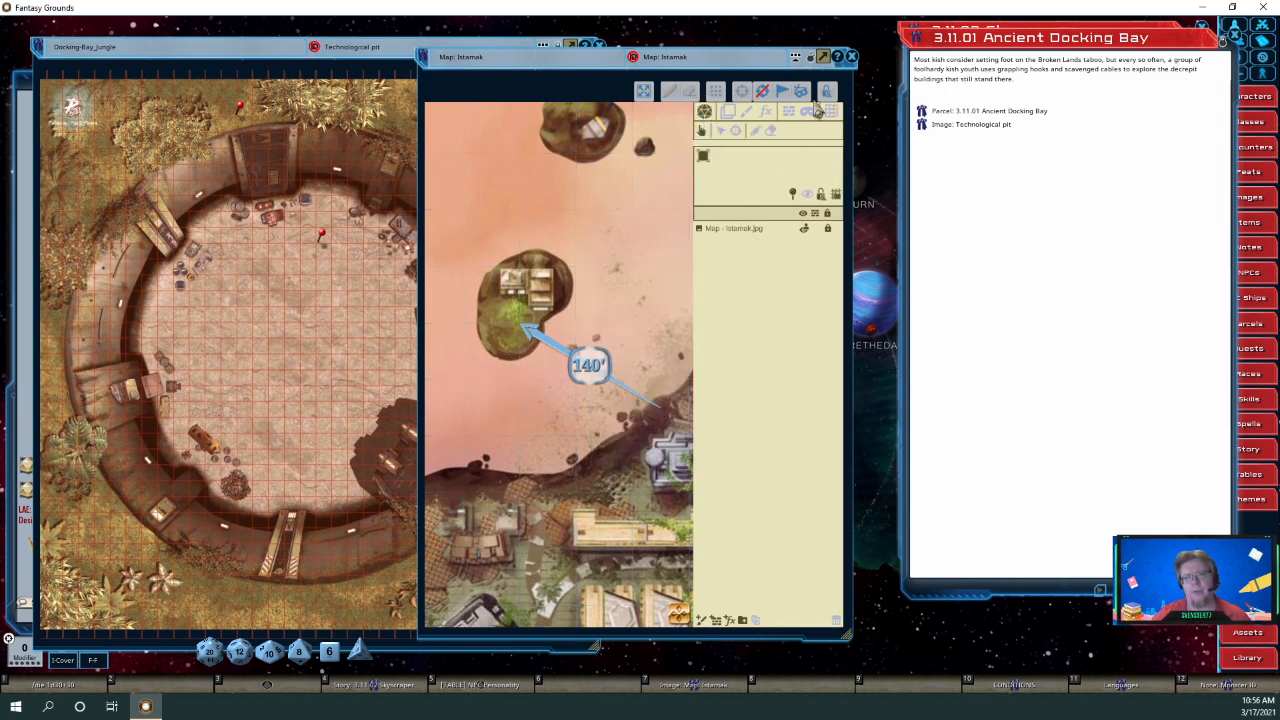
{"action": "left_click", "coordinate": [821, 57]}
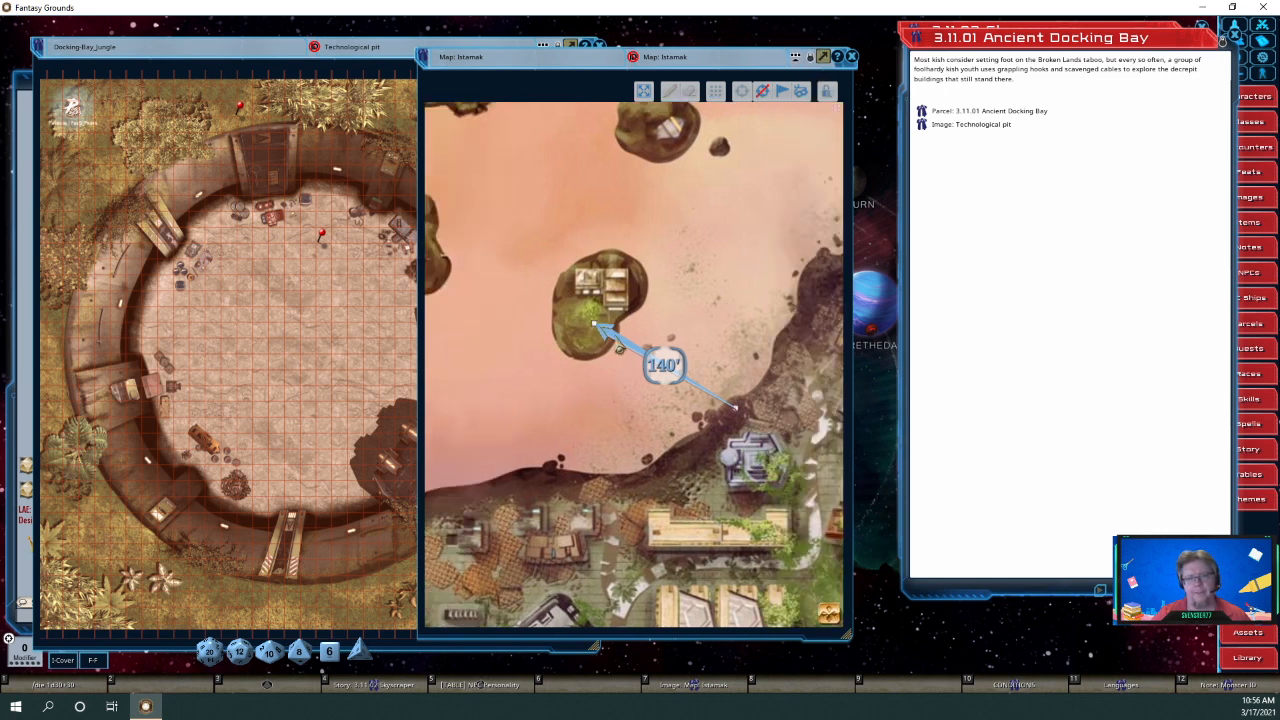
Move the measuring arrow's tip to the floating island's lower edge and bring the neighbouring islands into view.
{"action": "mouse_move", "coordinate": [597, 332]}
{"action": "left_mouse_down"}
{"action": "mouse_move", "coordinate": [623, 345]}
{"action": "mouse_move", "coordinate": [608, 337]}
{"action": "left_mouse_up"}
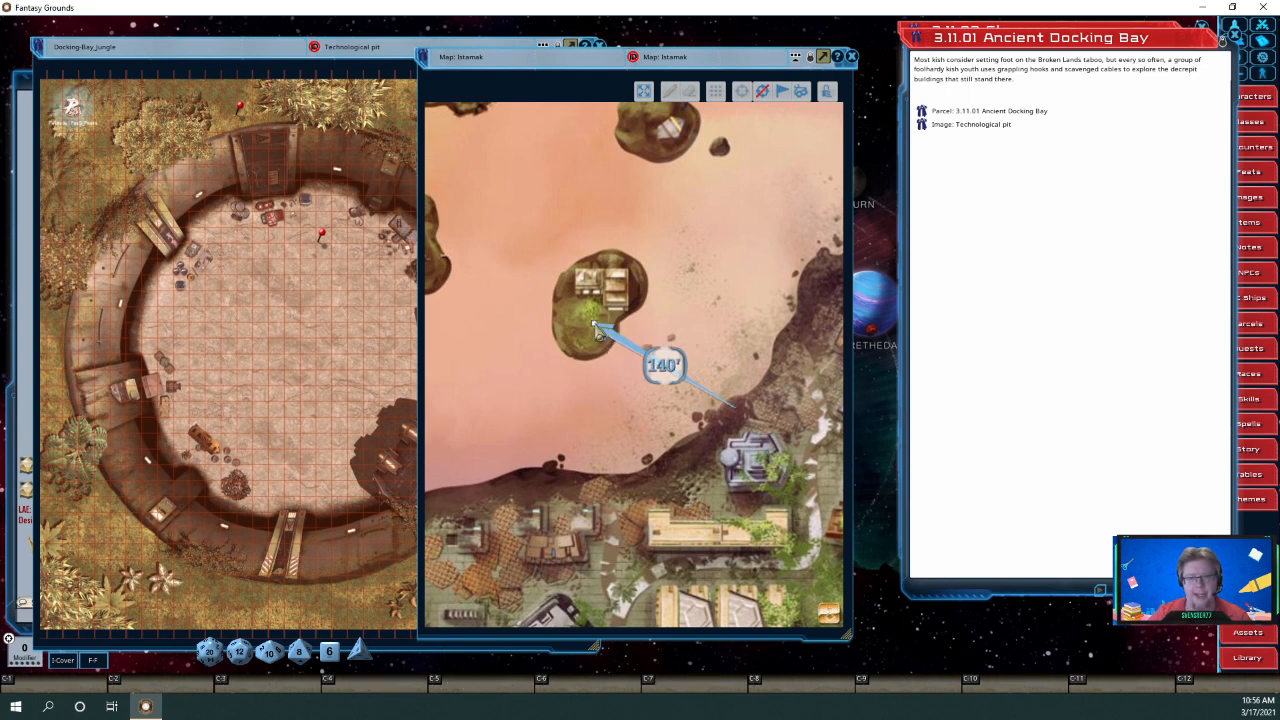
{"action": "mouse_move", "coordinate": [604, 333]}
{"action": "left_mouse_down"}
{"action": "mouse_move", "coordinate": [603, 346]}
{"action": "mouse_move", "coordinate": [604, 330]}
{"action": "mouse_move", "coordinate": [578, 329]}
{"action": "mouse_move", "coordinate": [604, 354]}
{"action": "left_mouse_up"}
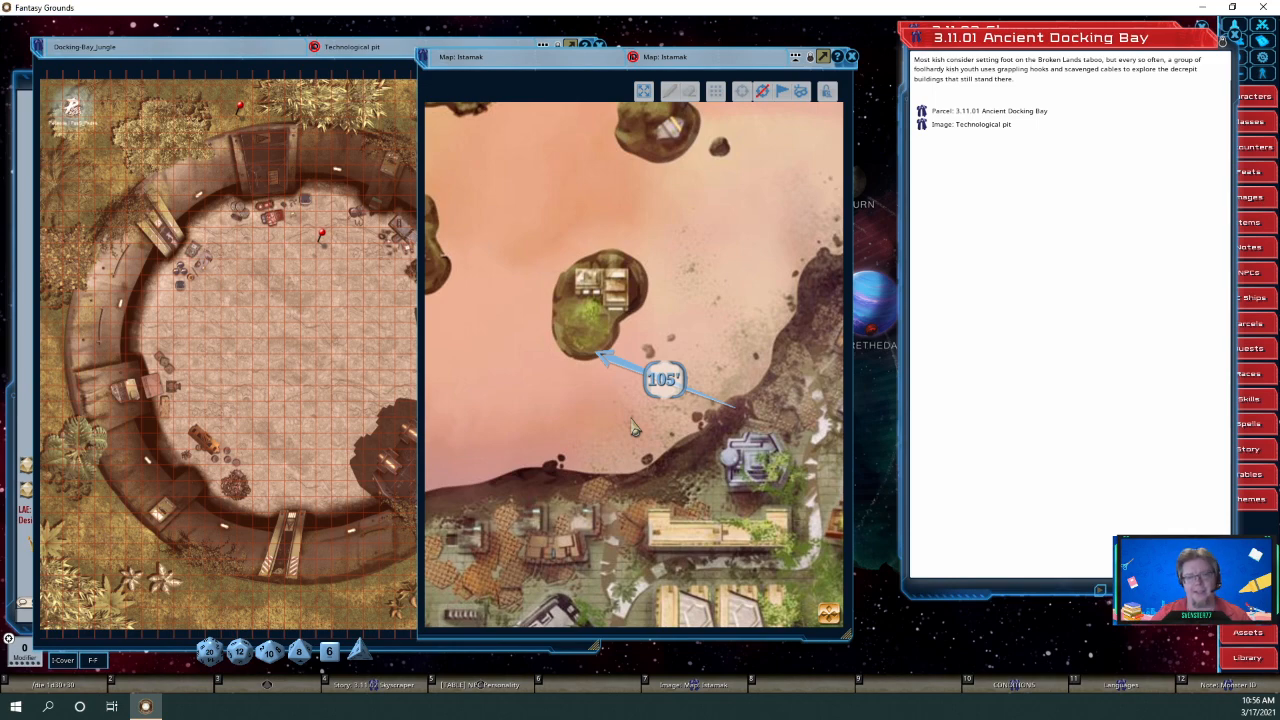
{"action": "scroll", "coordinate": [632, 428], "scroll_direction": "down", "scroll_amount": 1}
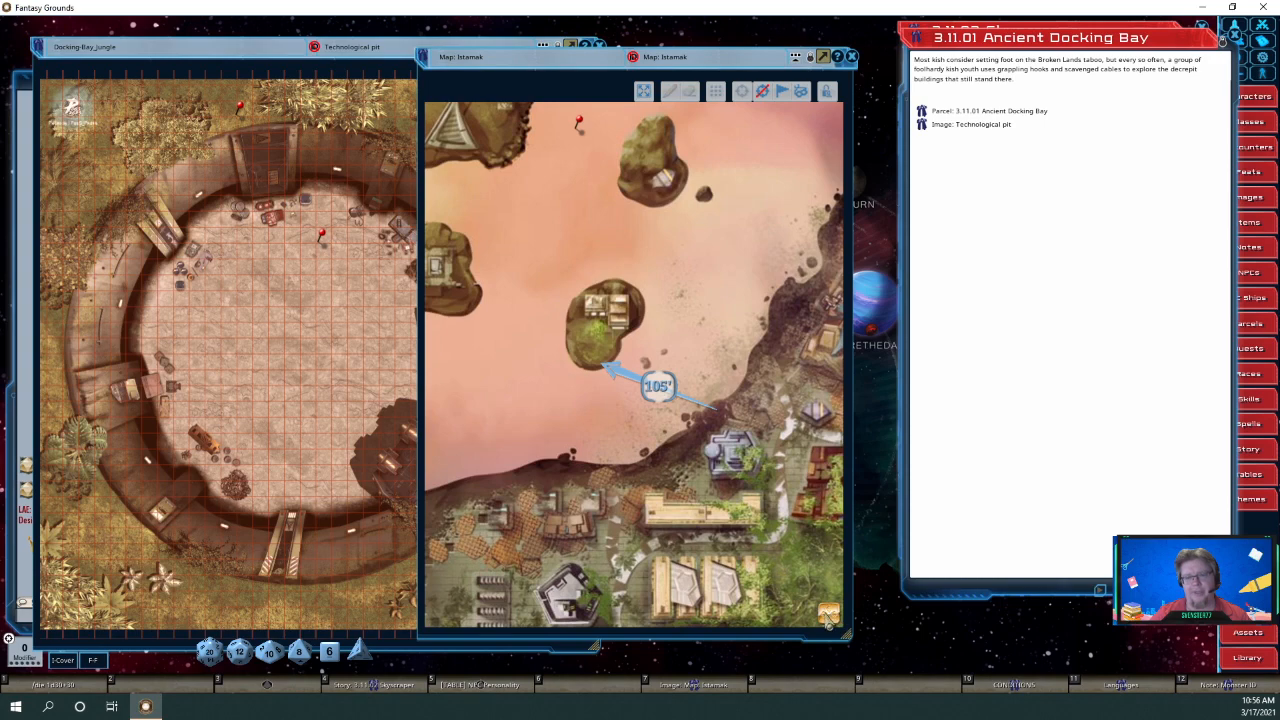
{"action": "left_click_drag", "start_coordinate": [826, 617], "coordinate": [800, 593]}
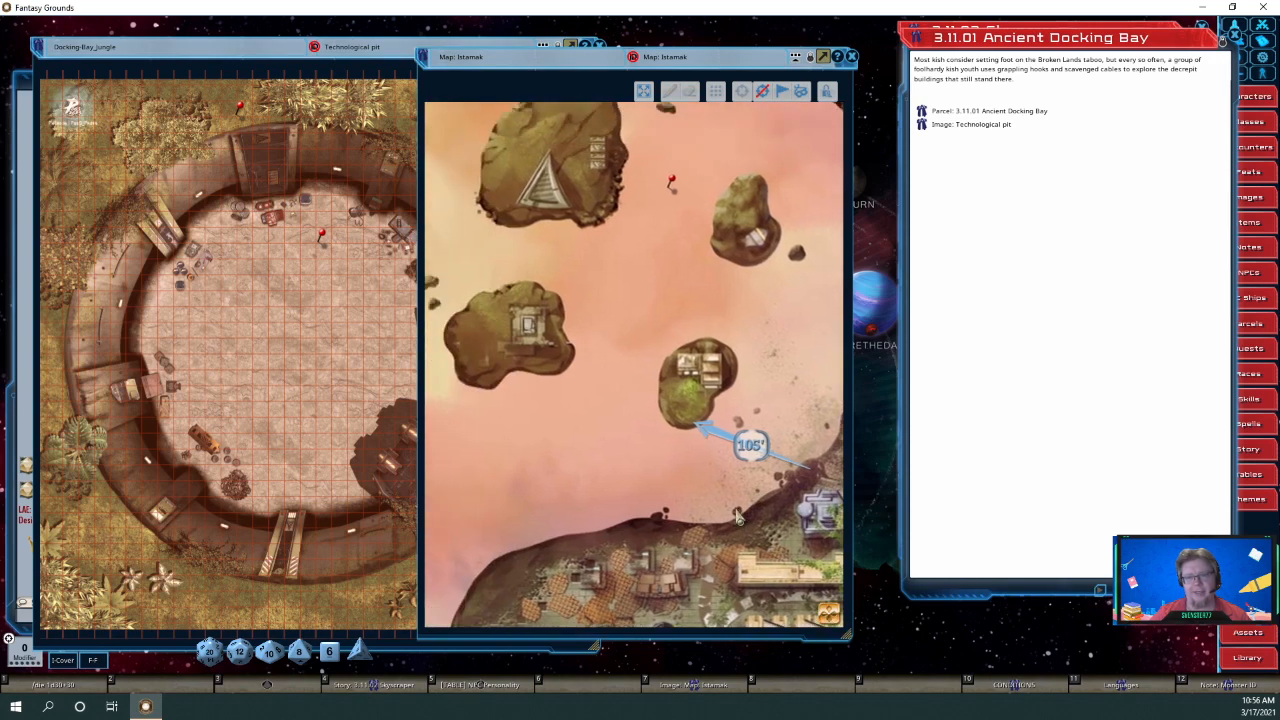
Measure from the small built-up island to the neighbouring ruin island, and from the upper islet towards the pyramid island.
{"action": "scroll", "coordinate": [735, 512], "scroll_direction": "down", "scroll_amount": 1}
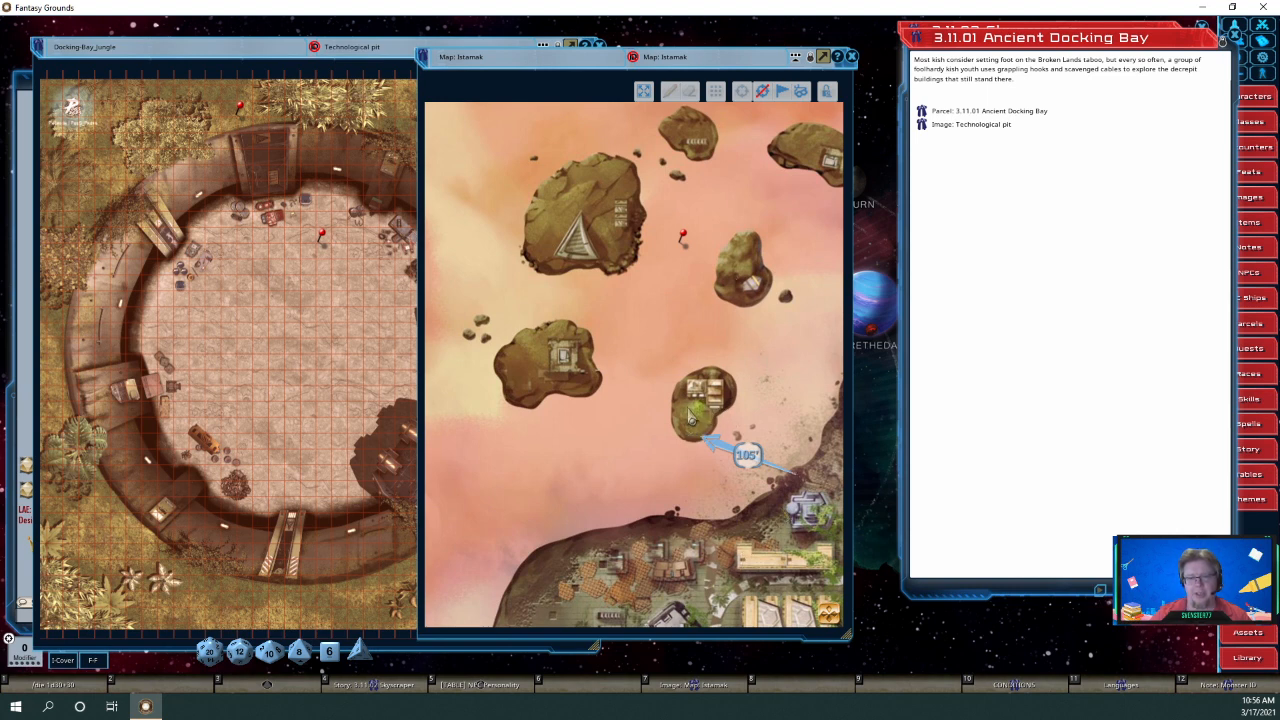
{"action": "left_click_drag", "start_coordinate": [688, 428], "coordinate": [597, 410]}
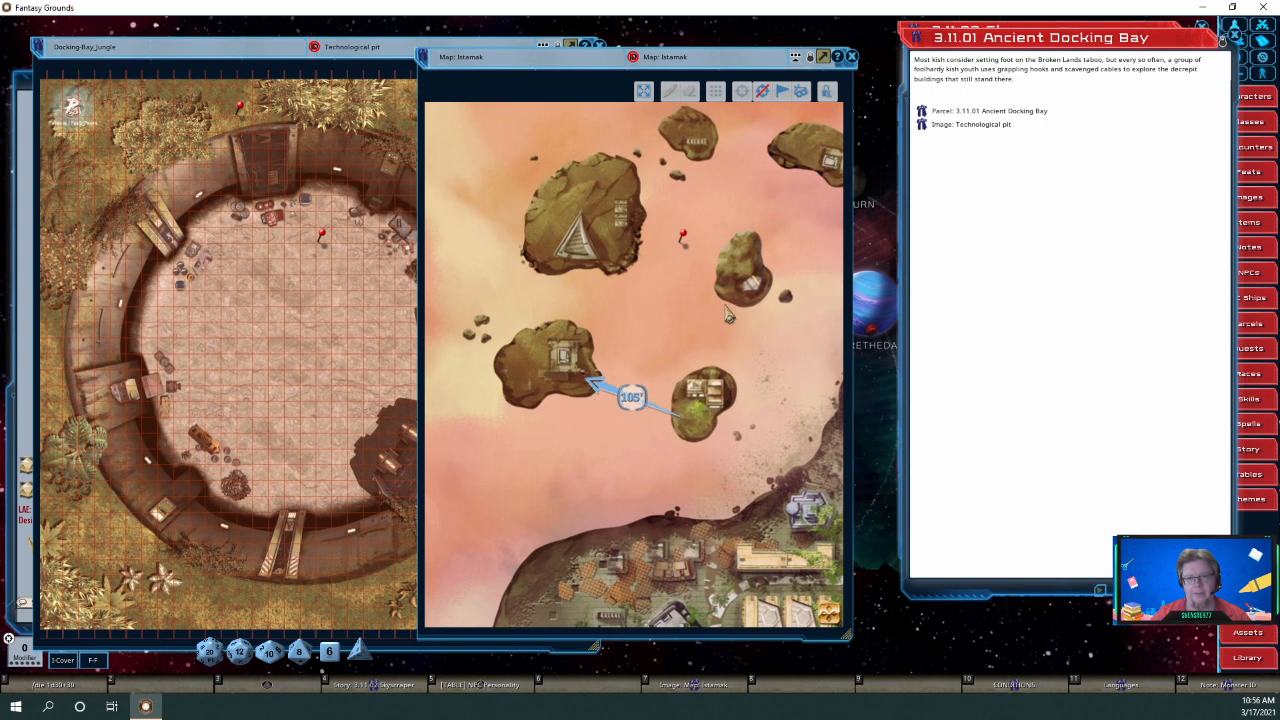
{"action": "mouse_move", "coordinate": [726, 284]}
{"action": "left_mouse_down"}
{"action": "mouse_move", "coordinate": [609, 271]}
{"action": "mouse_move", "coordinate": [636, 250]}
{"action": "mouse_move", "coordinate": [628, 205]}
{"action": "mouse_move", "coordinate": [612, 196]}
{"action": "mouse_move", "coordinate": [590, 228]}
{"action": "mouse_move", "coordinate": [608, 226]}
{"action": "mouse_move", "coordinate": [614, 205]}
{"action": "mouse_move", "coordinate": [539, 203]}
{"action": "mouse_move", "coordinate": [626, 264]}
{"action": "mouse_move", "coordinate": [628, 240]}
{"action": "mouse_move", "coordinate": [612, 236]}
{"action": "mouse_move", "coordinate": [609, 250]}
{"action": "mouse_move", "coordinate": [730, 268]}
{"action": "mouse_move", "coordinate": [688, 193]}
{"action": "mouse_move", "coordinate": [706, 173]}
{"action": "mouse_move", "coordinate": [791, 305]}
{"action": "mouse_move", "coordinate": [718, 340]}
{"action": "mouse_move", "coordinate": [704, 384]}
{"action": "mouse_move", "coordinate": [665, 330]}
{"action": "mouse_move", "coordinate": [630, 314]}
{"action": "mouse_move", "coordinate": [658, 312]}
{"action": "mouse_move", "coordinate": [645, 308]}
{"action": "left_mouse_up"}
Remove the measuring arrow between the upper islet and the pyramid island from the Istamak map.
{"action": "right_click", "coordinate": [643, 300]}
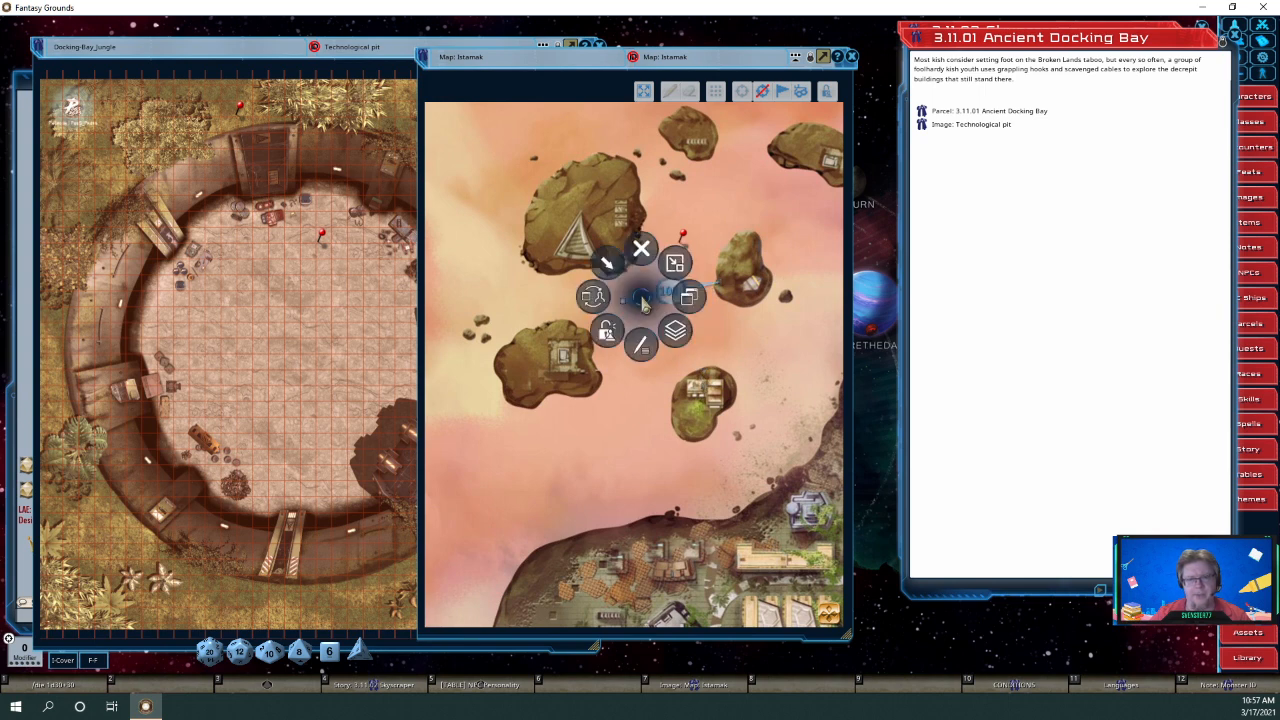
{"action": "left_click", "coordinate": [611, 259]}
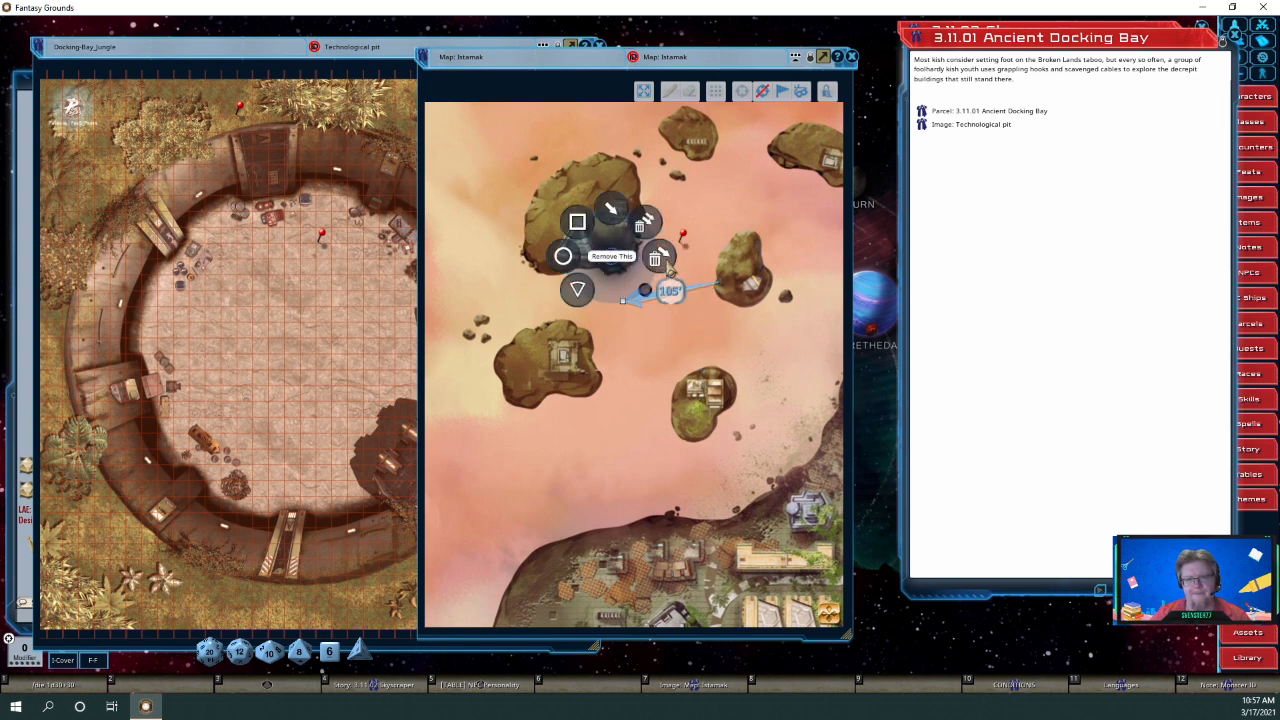
{"action": "left_click", "coordinate": [666, 268]}
Measure from the ruined shoreline to the small rock beside the upper islet, and remove that measuring arrow.
{"action": "scroll", "coordinate": [733, 372], "scroll_direction": "down", "scroll_amount": 2}
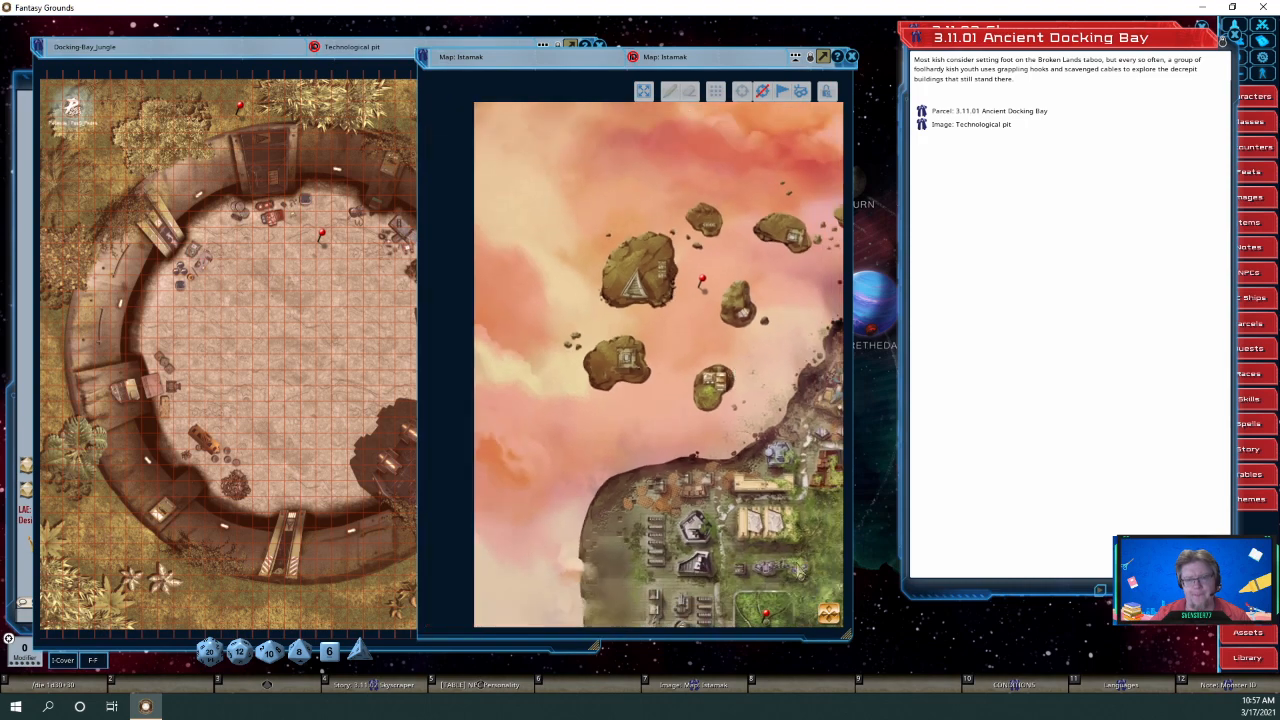
{"action": "left_click_drag", "start_coordinate": [845, 624], "coordinate": [838, 620]}
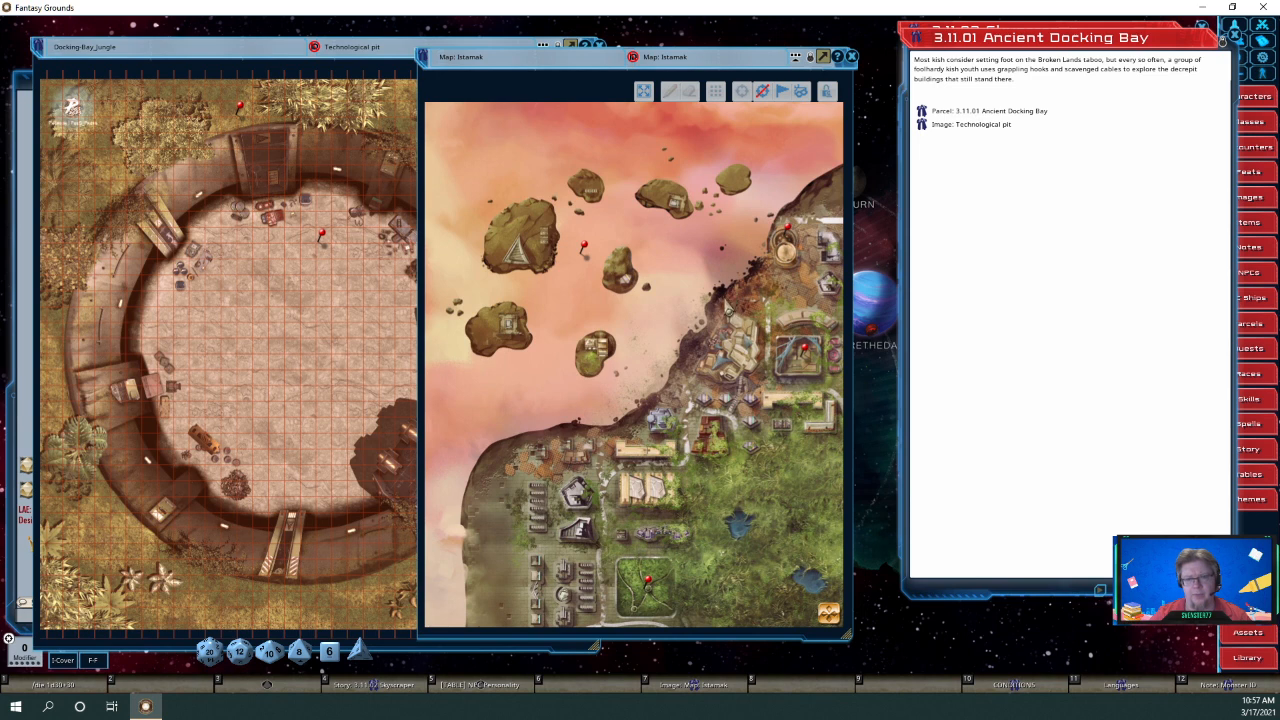
{"action": "left_click_drag", "start_coordinate": [722, 298], "coordinate": [664, 294]}
{"action": "scroll", "coordinate": [672, 292], "scroll_direction": "up", "scroll_amount": 4}
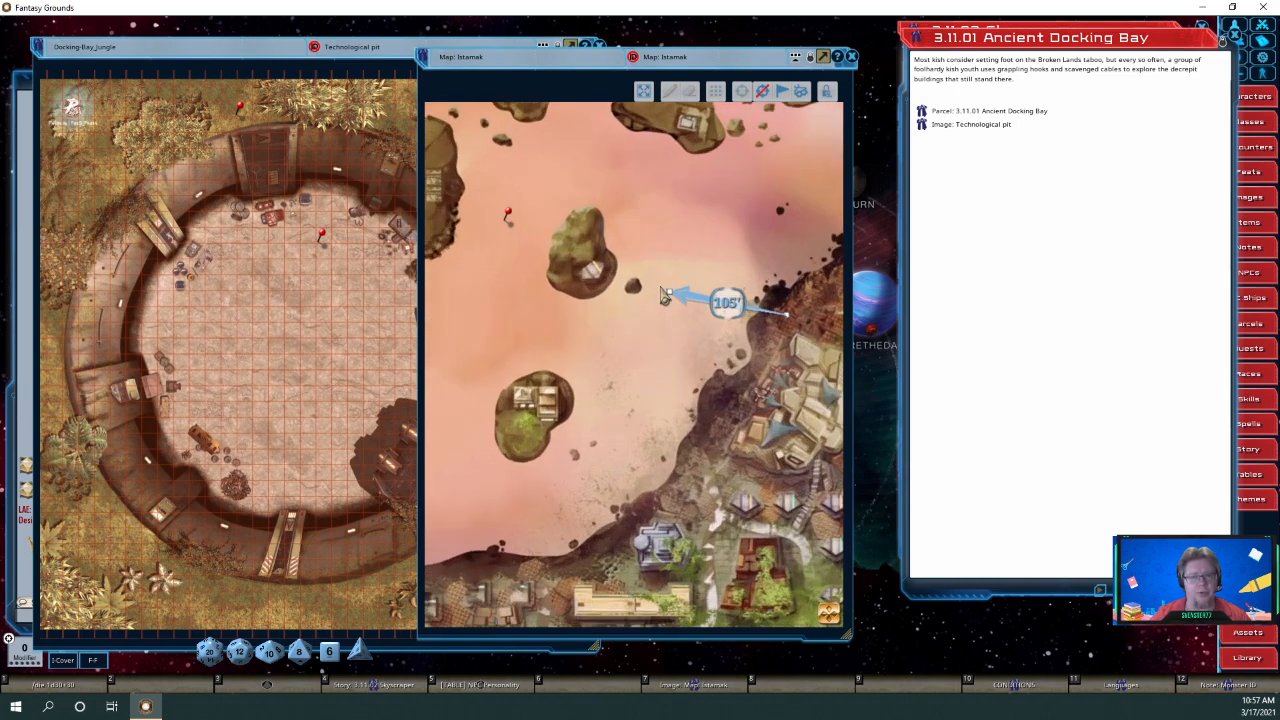
{"action": "scroll", "coordinate": [668, 294], "scroll_direction": "up", "scroll_amount": 2}
{"action": "right_click", "coordinate": [694, 302]}
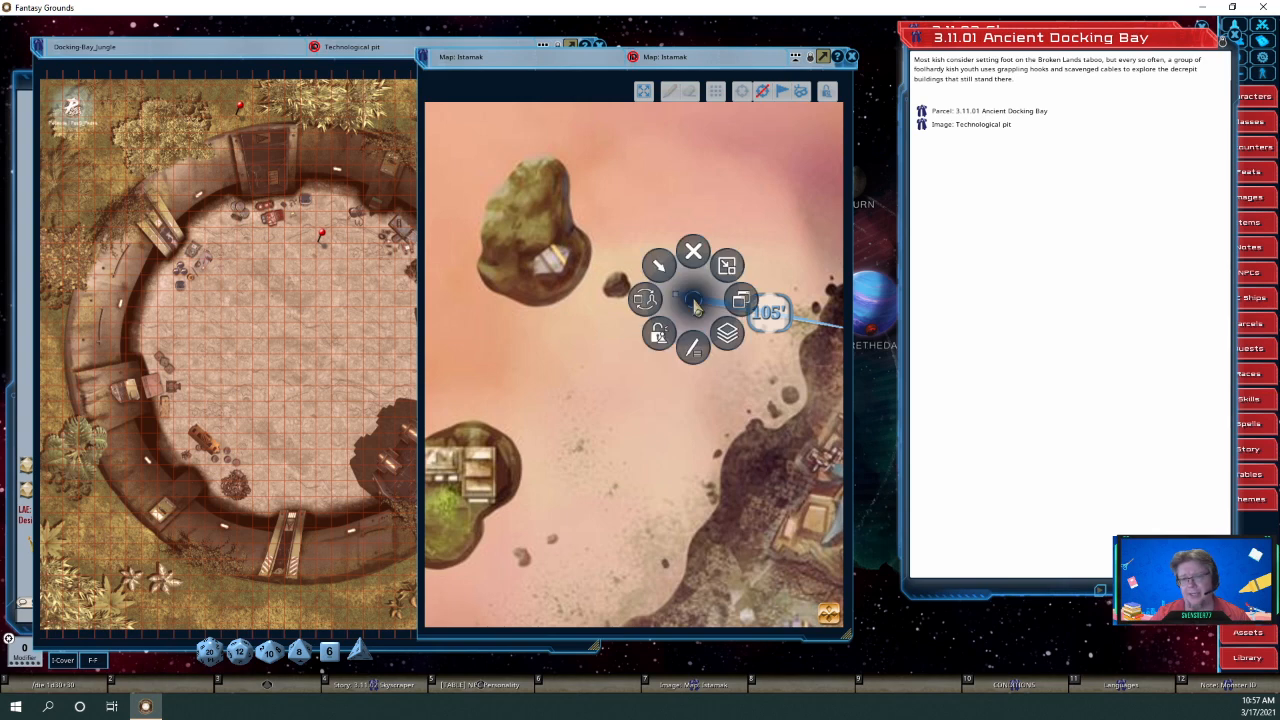
{"action": "left_click", "coordinate": [658, 265]}
{"action": "left_click", "coordinate": [706, 266]}
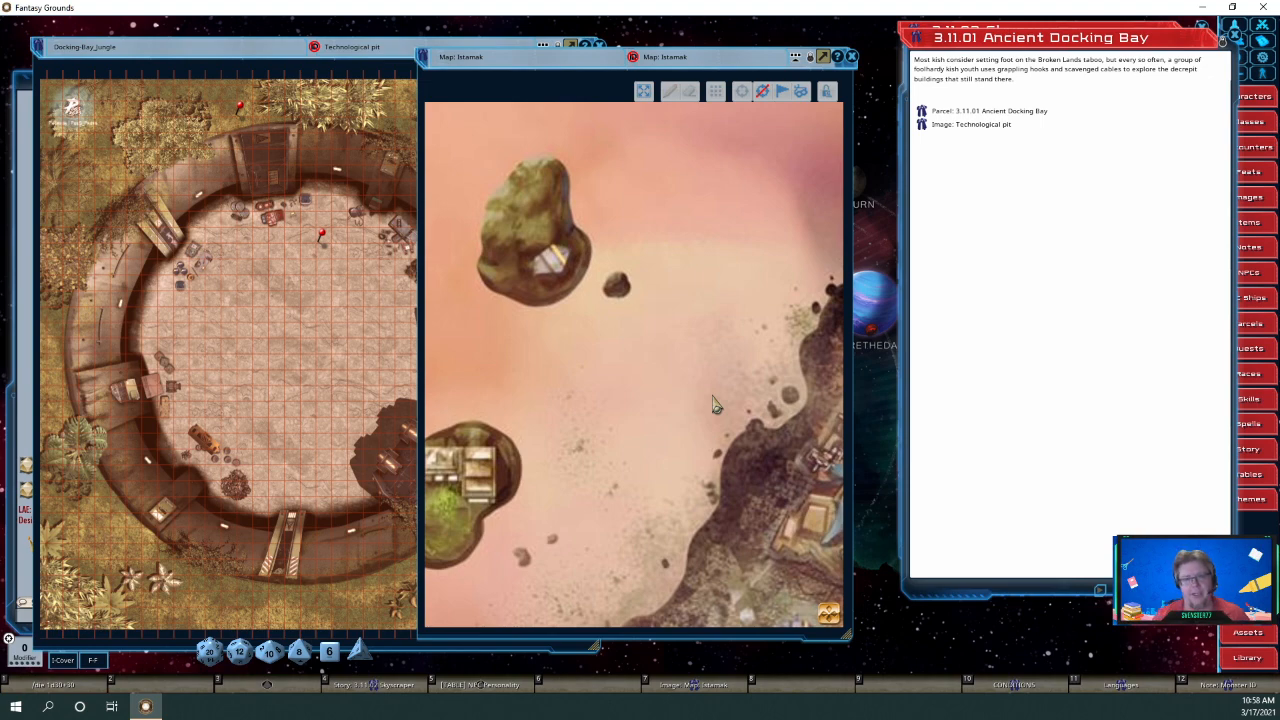
Open the A.01.06.02. Broken Lands story from the red pin among the floating islands on the Istamak map.
{"action": "scroll", "coordinate": [714, 405], "scroll_direction": "down", "scroll_amount": 5}
{"action": "scroll", "coordinate": [778, 484], "scroll_direction": "down", "scroll_amount": 3}
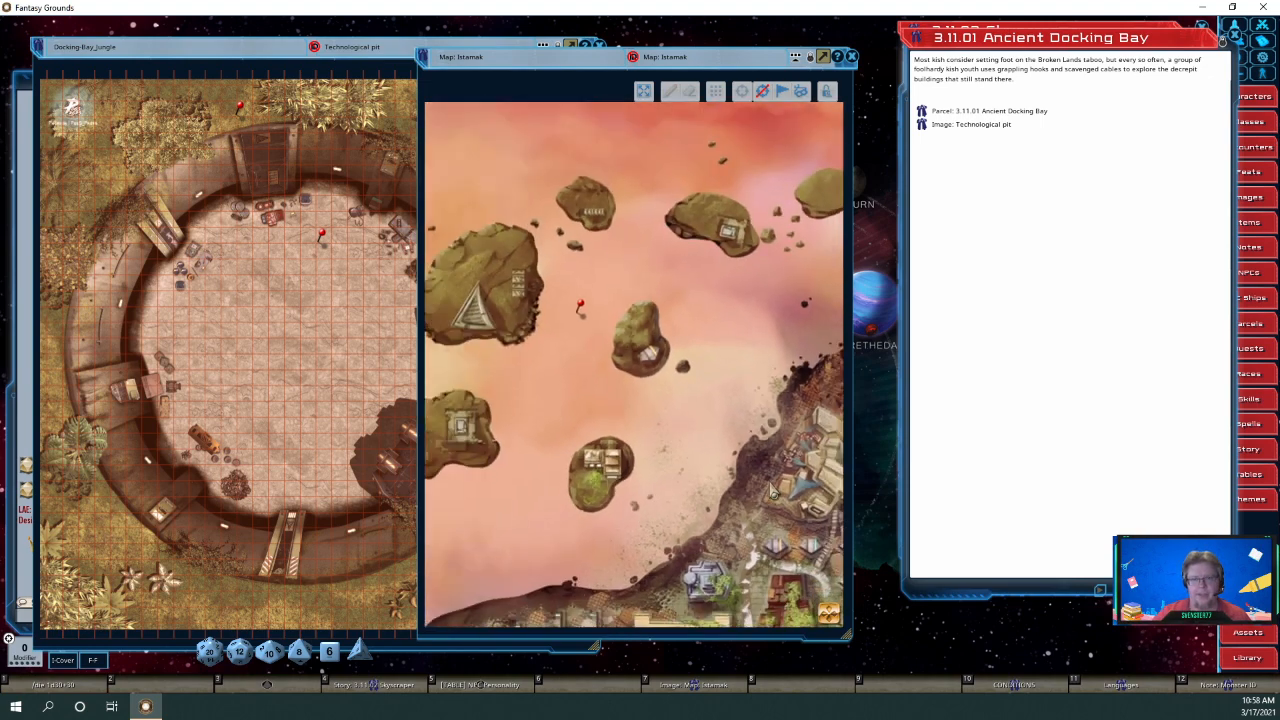
{"action": "left_click_drag", "start_coordinate": [774, 537], "coordinate": [760, 475]}
{"action": "scroll", "coordinate": [695, 398], "scroll_direction": "up", "scroll_amount": 2}
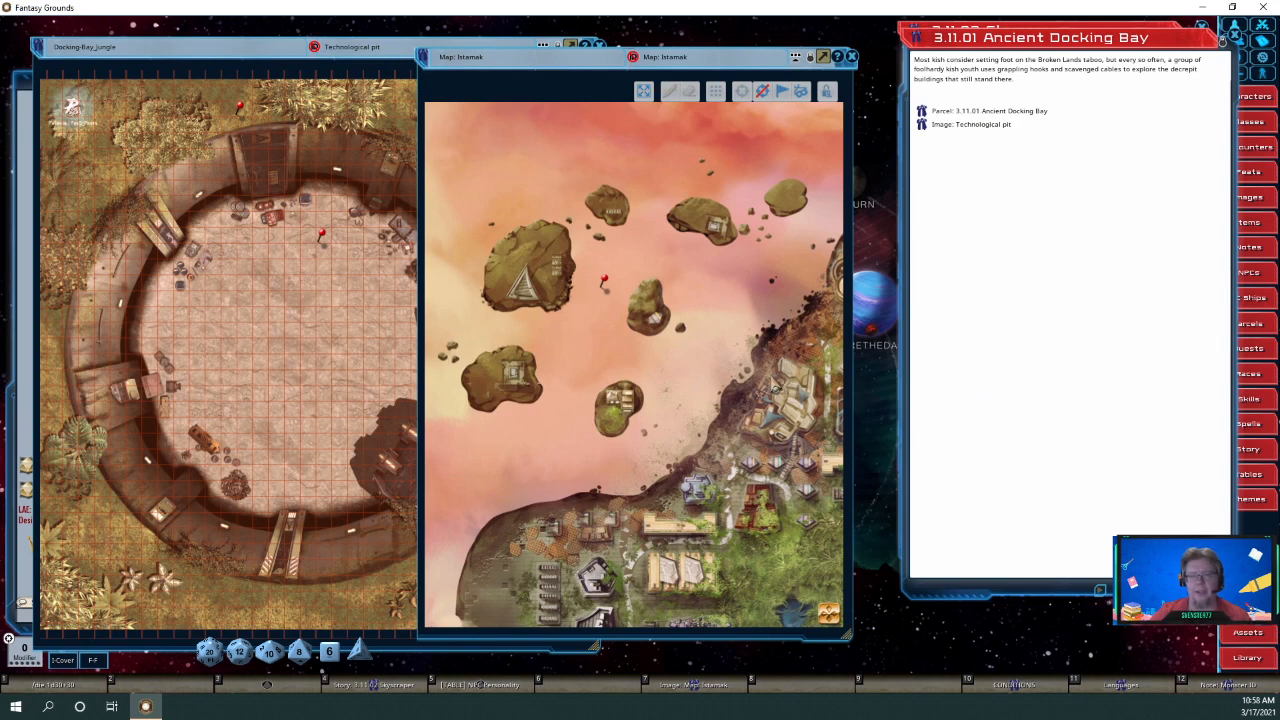
{"action": "double_click", "coordinate": [610, 284]}
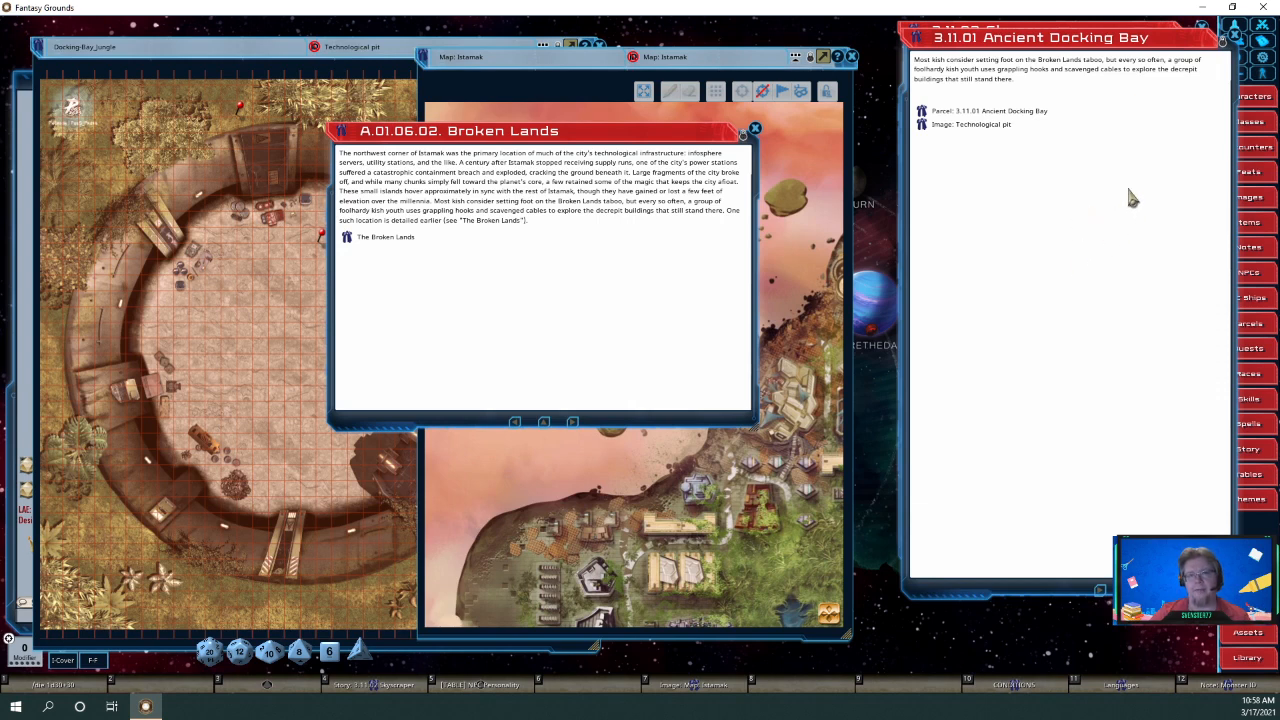
Close the Ancient Docking Bay and Skyscraper stories and arrange the Broken Lands story beside the Istamak map.
{"action": "left_click", "coordinate": [1235, 35]}
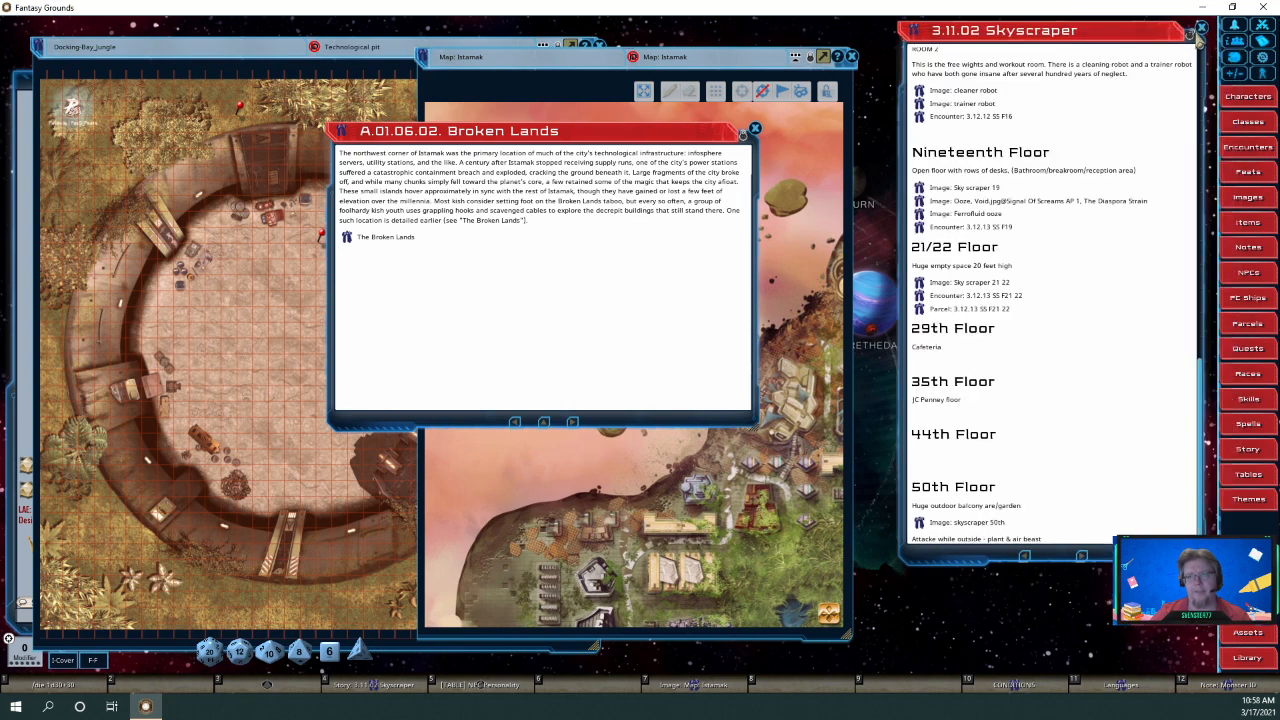
{"action": "left_click", "coordinate": [1201, 28]}
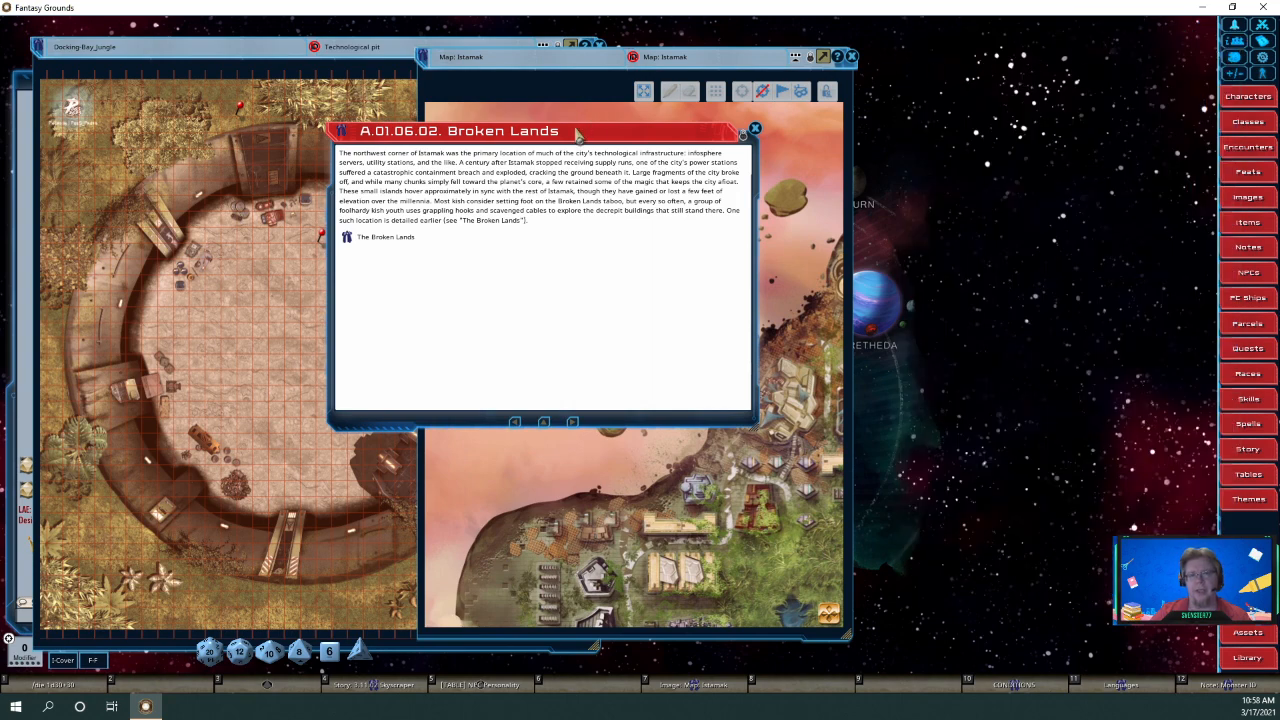
{"action": "left_click_drag", "start_coordinate": [577, 131], "coordinate": [1030, 42]}
{"action": "left_click_drag", "start_coordinate": [582, 90], "coordinate": [514, 93]}
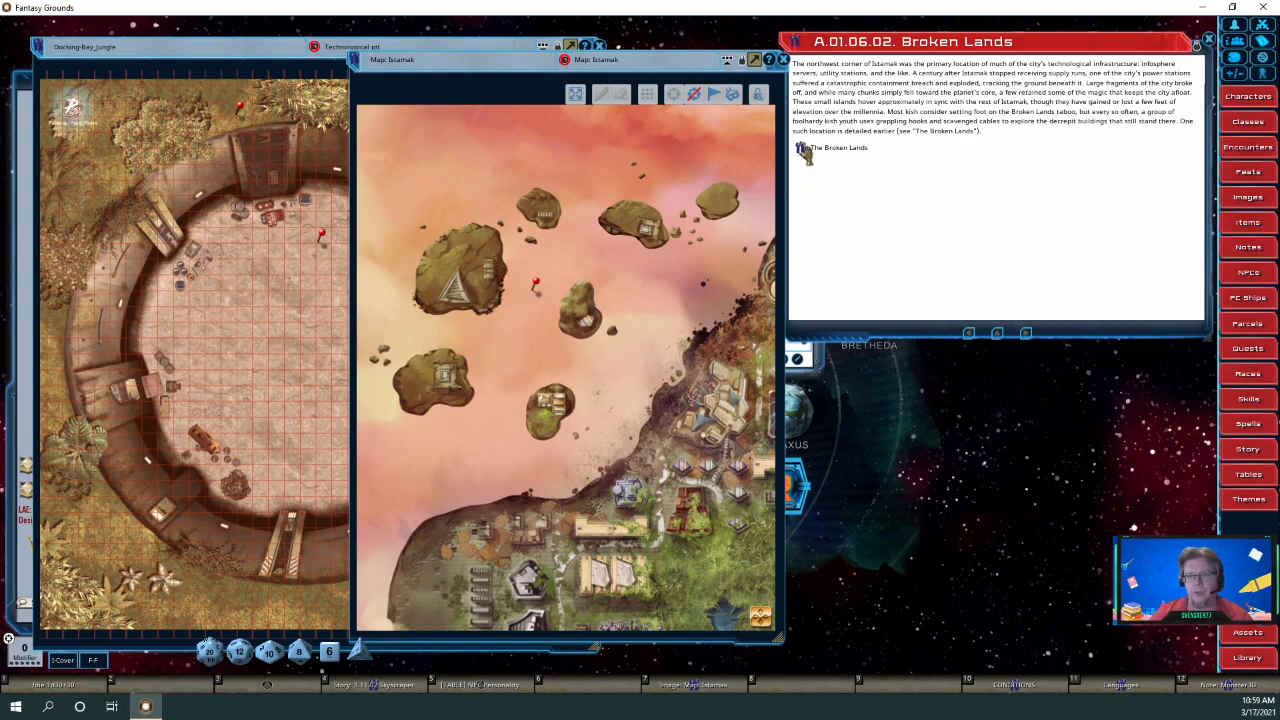
Open the linked 3.15. The Broken Lands story, enlarge its window to fit the full text, and move it clear of the islands.
{"action": "left_click", "coordinate": [803, 152]}
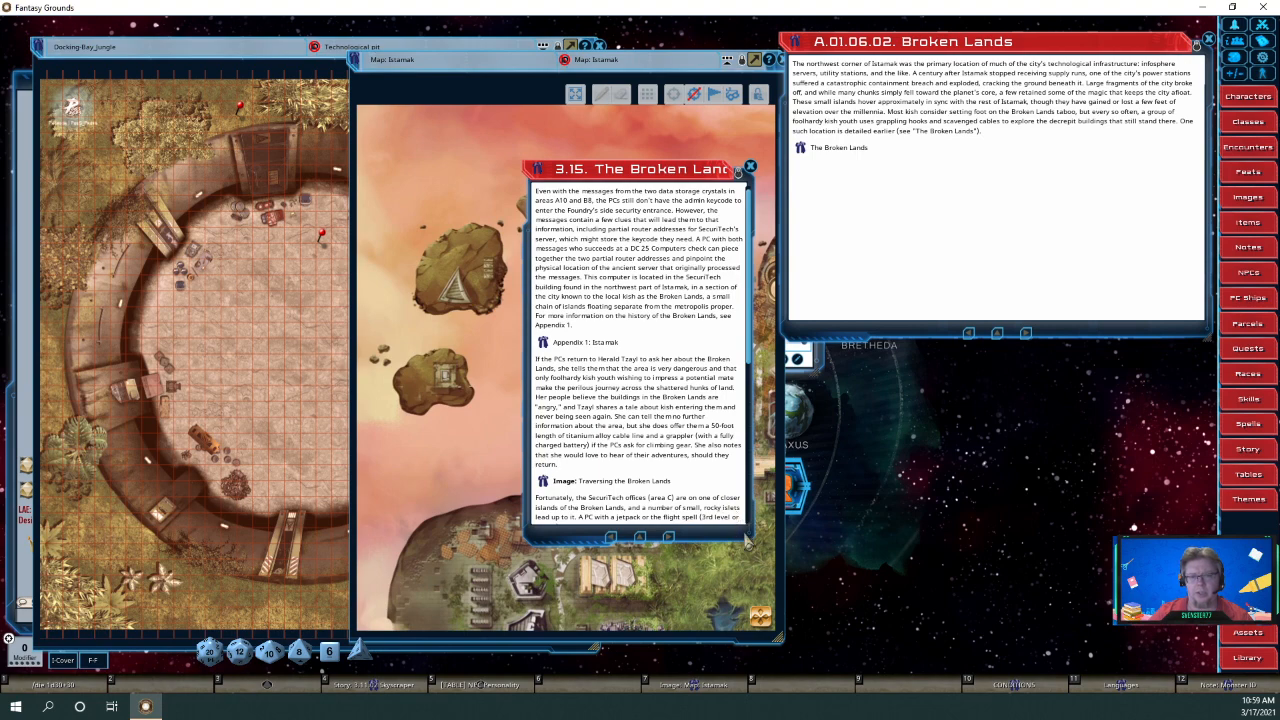
{"action": "left_click_drag", "start_coordinate": [755, 542], "coordinate": [936, 630]}
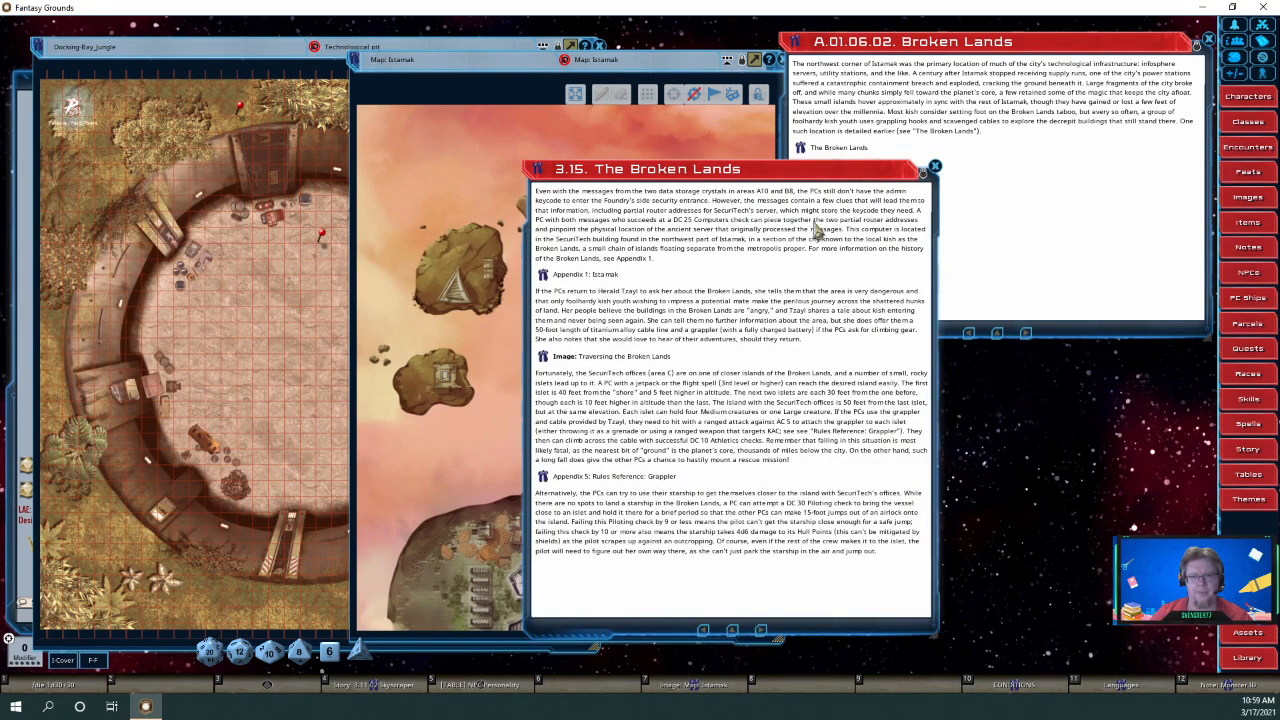
{"action": "left_click_drag", "start_coordinate": [792, 172], "coordinate": [295, 72]}
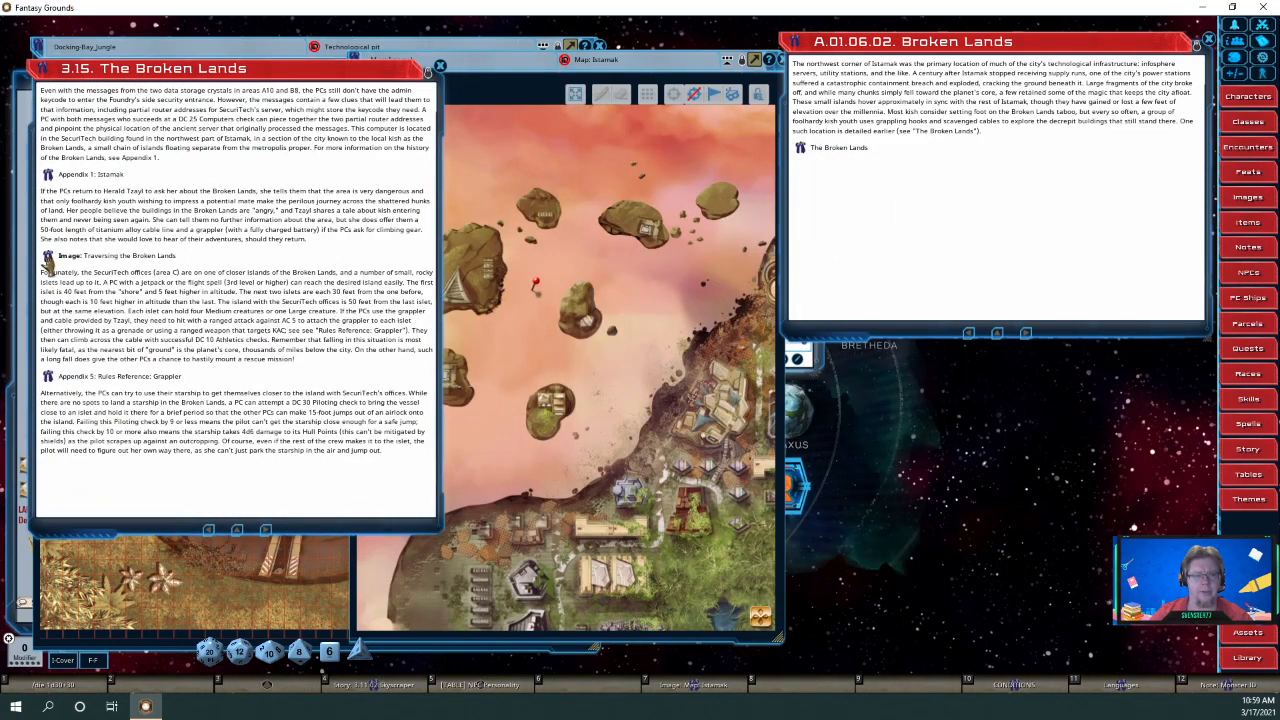
Open the Traversing the Broken Lands image beside the map and pin its link above the pyramid island on the Istamak map.
{"action": "left_click", "coordinate": [49, 258]}
{"action": "left_click_drag", "start_coordinate": [593, 240], "coordinate": [979, 229]}
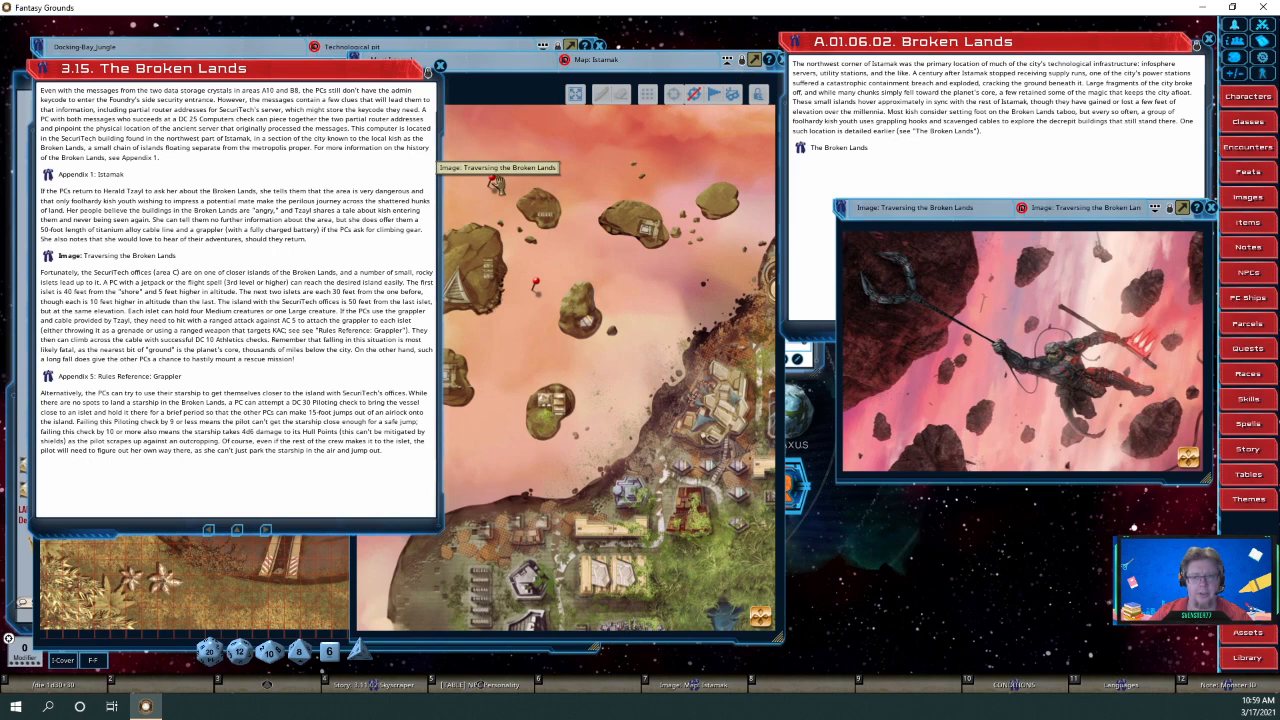
{"action": "left_click", "coordinate": [494, 183]}
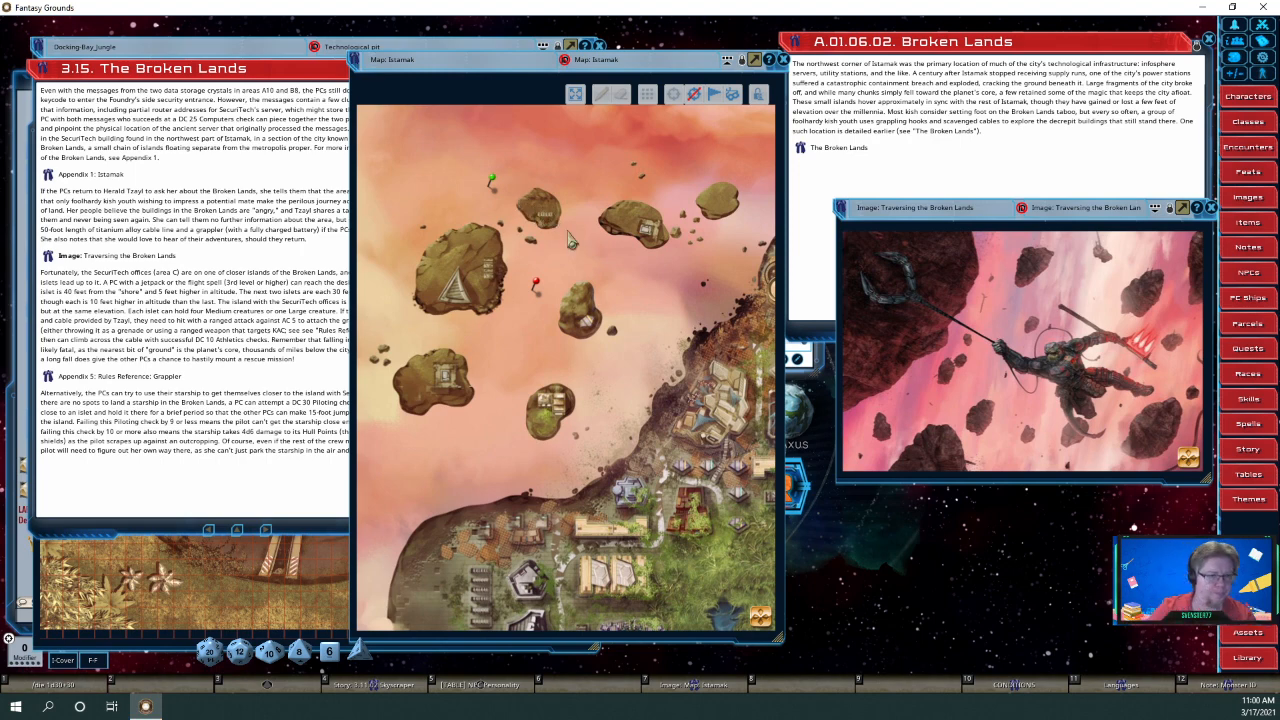
Open the Rules Reference: Grappler entry from the Broken Lands story, enlarge it, and pin its link near the image pin on the map.
{"action": "left_click", "coordinate": [263, 503]}
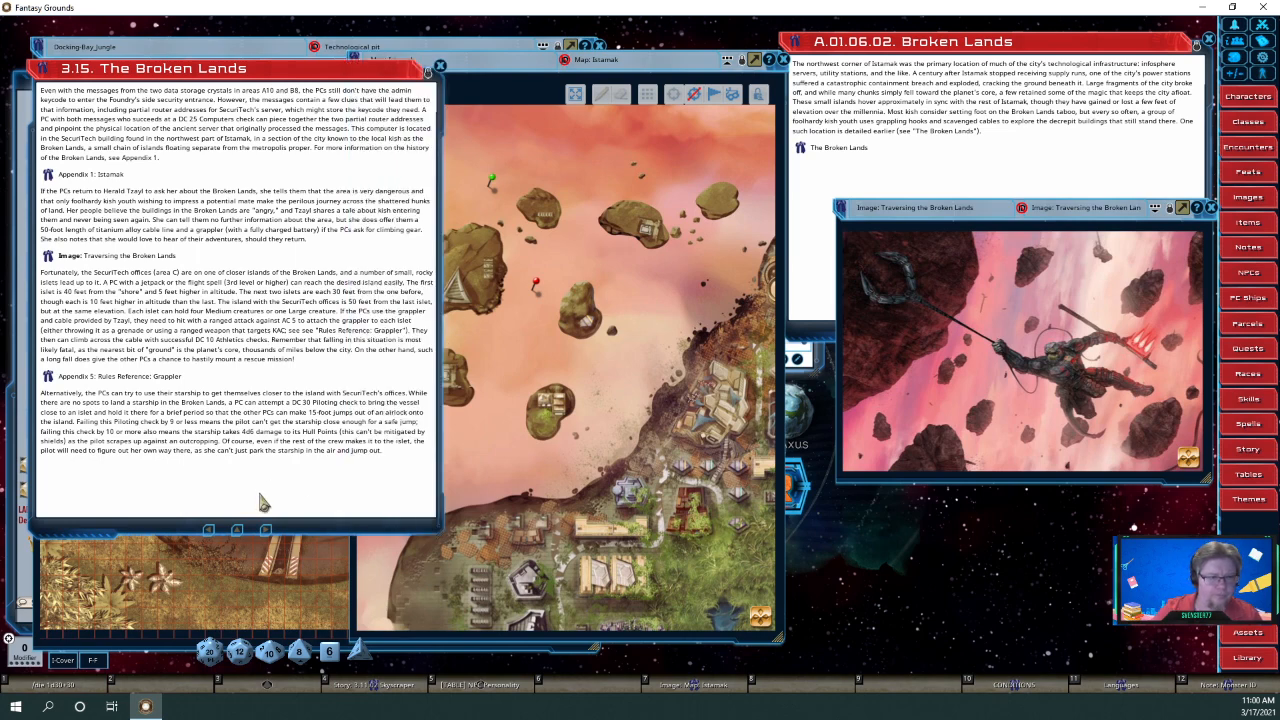
{"action": "left_click", "coordinate": [46, 379]}
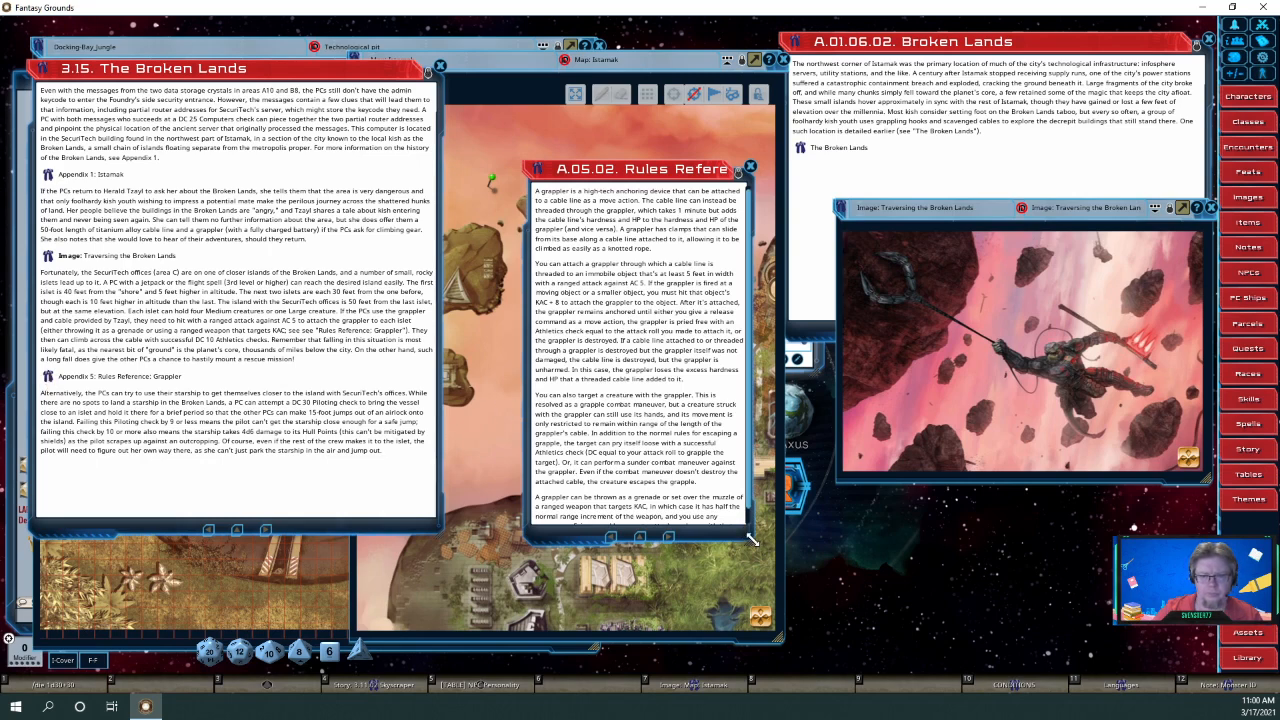
{"action": "left_click_drag", "start_coordinate": [764, 546], "coordinate": [1012, 458]}
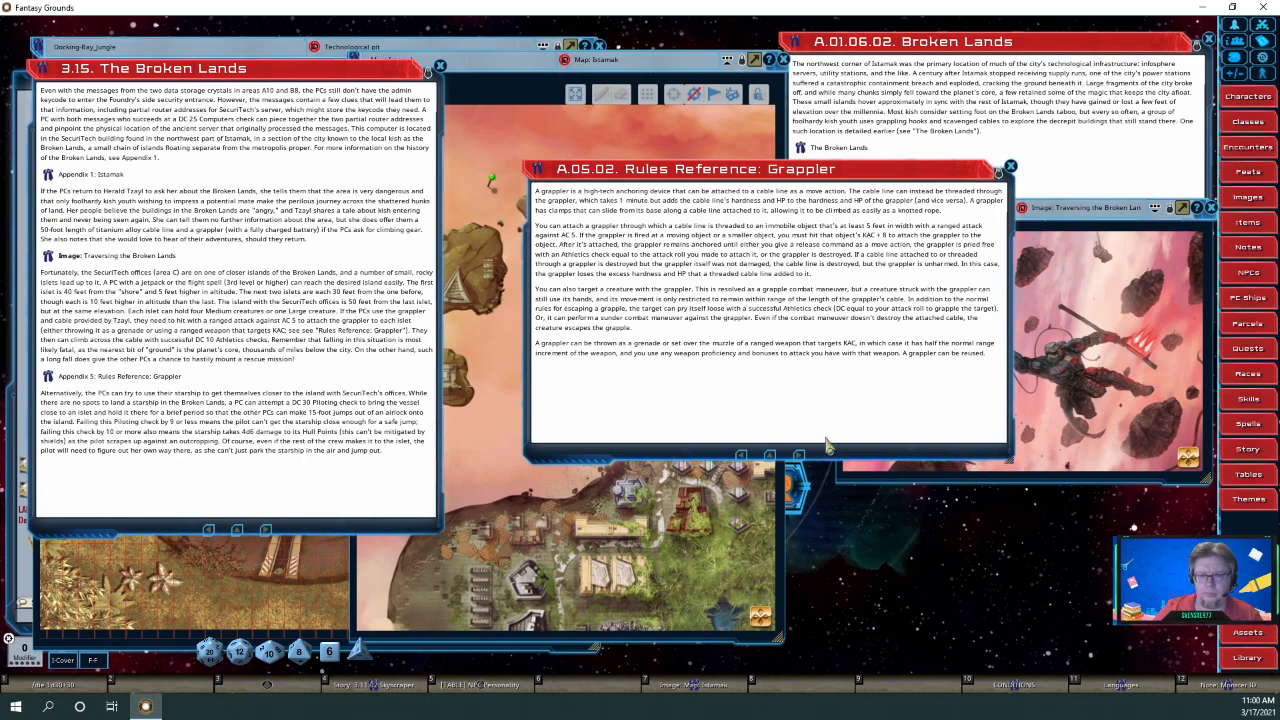
{"action": "left_click_drag", "start_coordinate": [828, 447], "coordinate": [918, 550]}
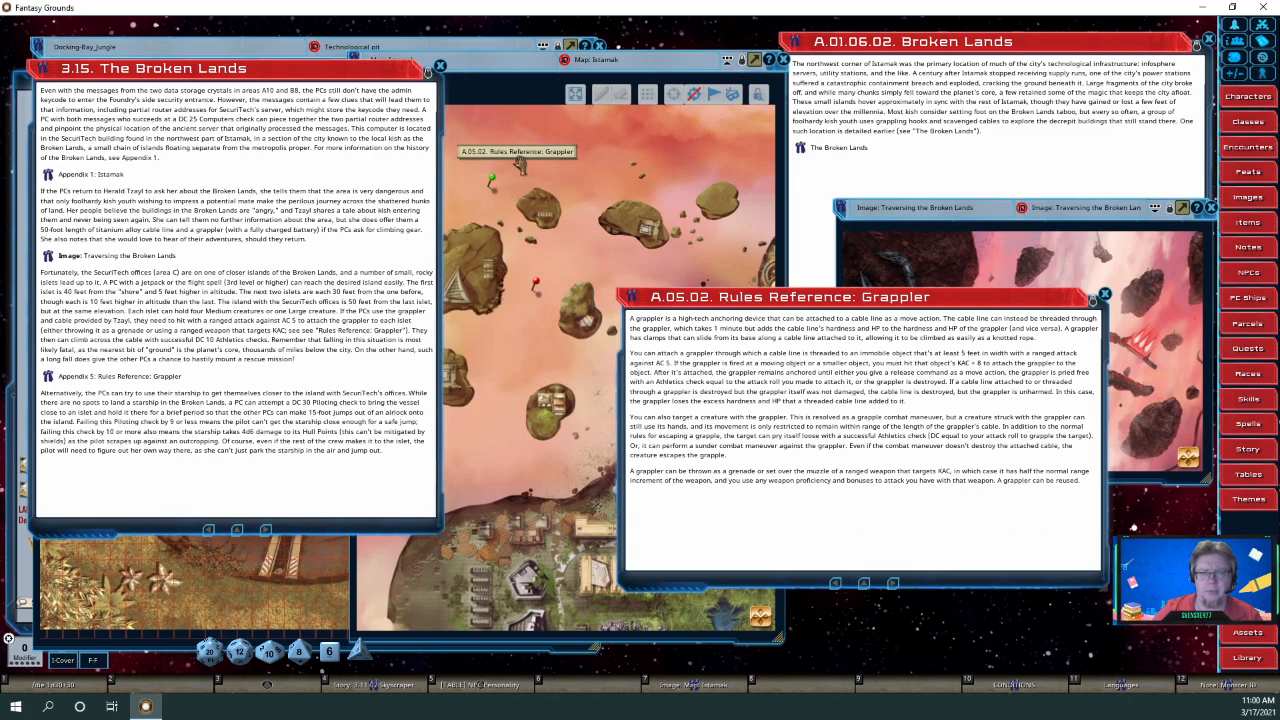
{"action": "left_click", "coordinate": [520, 165]}
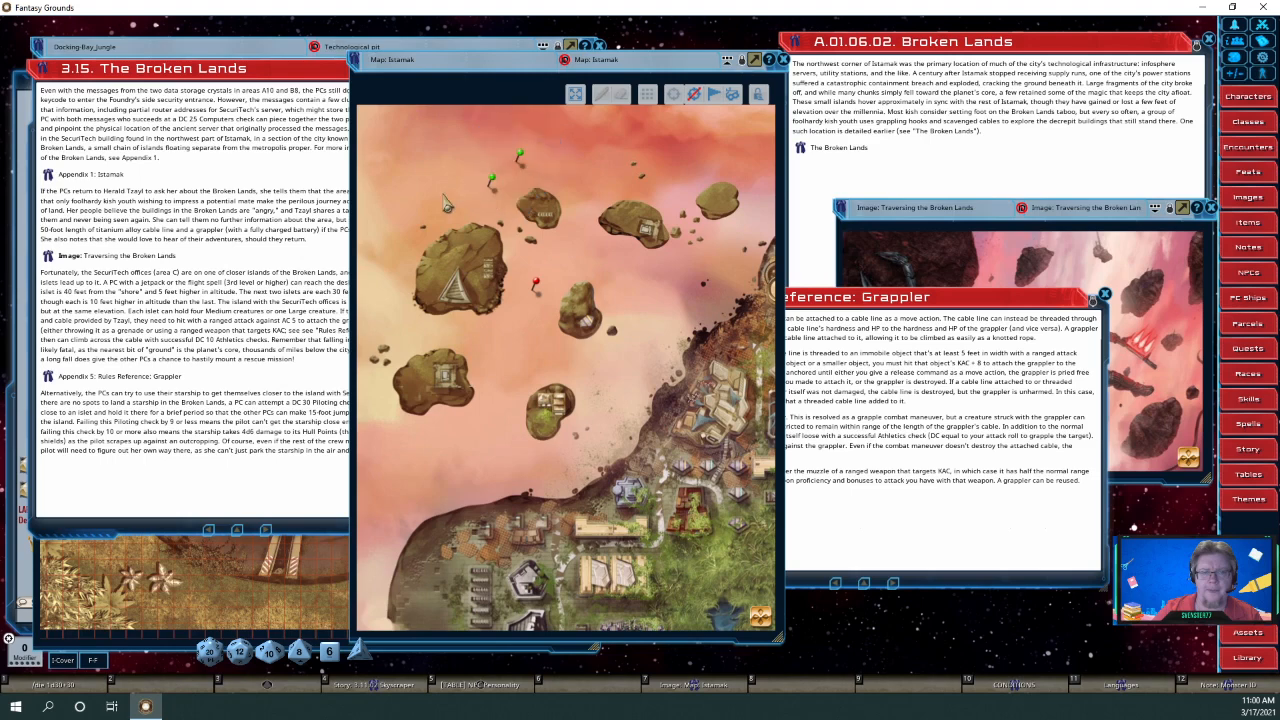
Move the Grappler rules window over the lower part of the 3.15 story and bring the Istamak map to the front.
{"action": "left_click", "coordinate": [967, 515]}
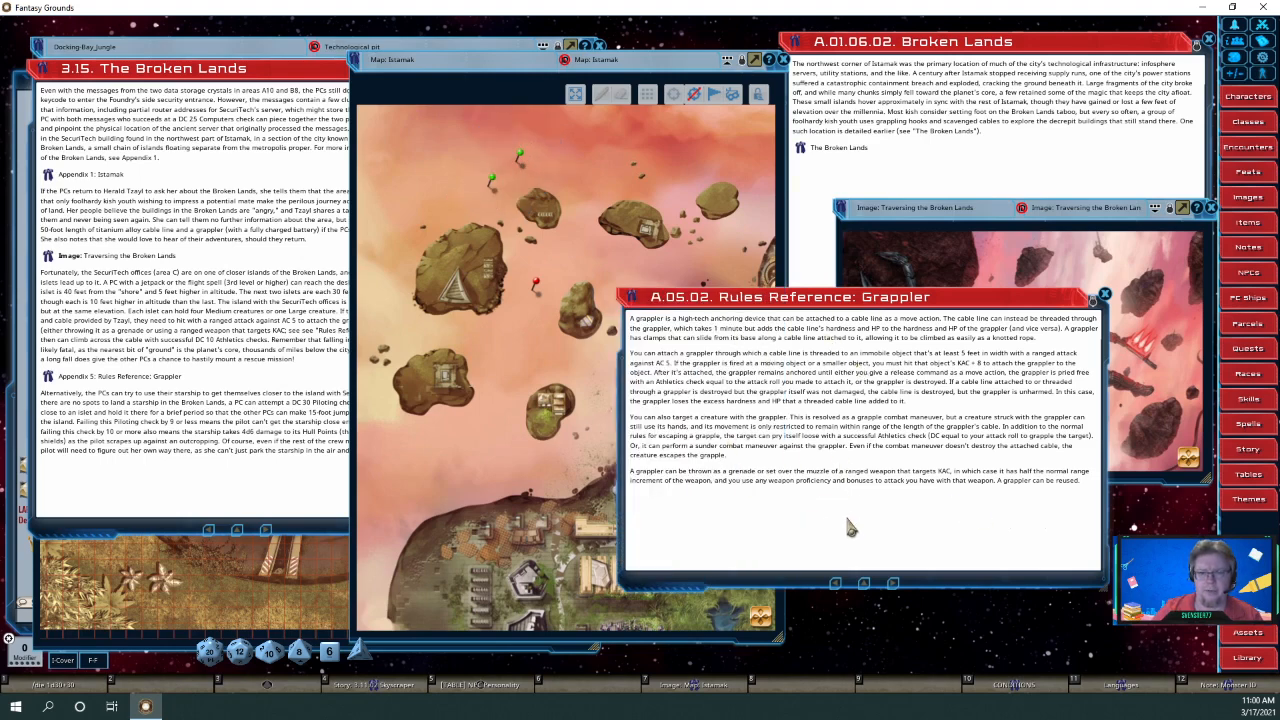
{"action": "left_click_drag", "start_coordinate": [867, 300], "coordinate": [286, 349]}
{"action": "left_click", "coordinate": [672, 292]}
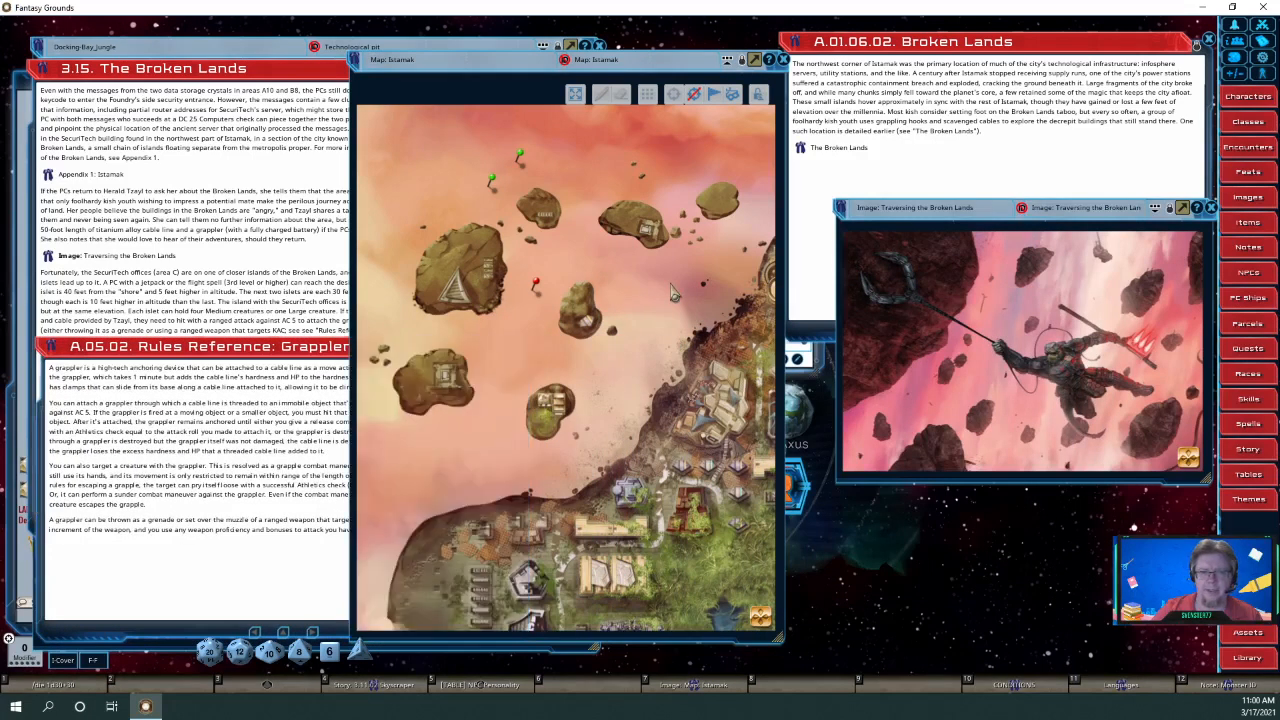
Page from the Broken Lands appendix entry through Cloudside Condominiums to Dreaming Pool and back to Cloudside Condominiums.
{"action": "left_click", "coordinate": [920, 158]}
{"action": "left_click", "coordinate": [1027, 334]}
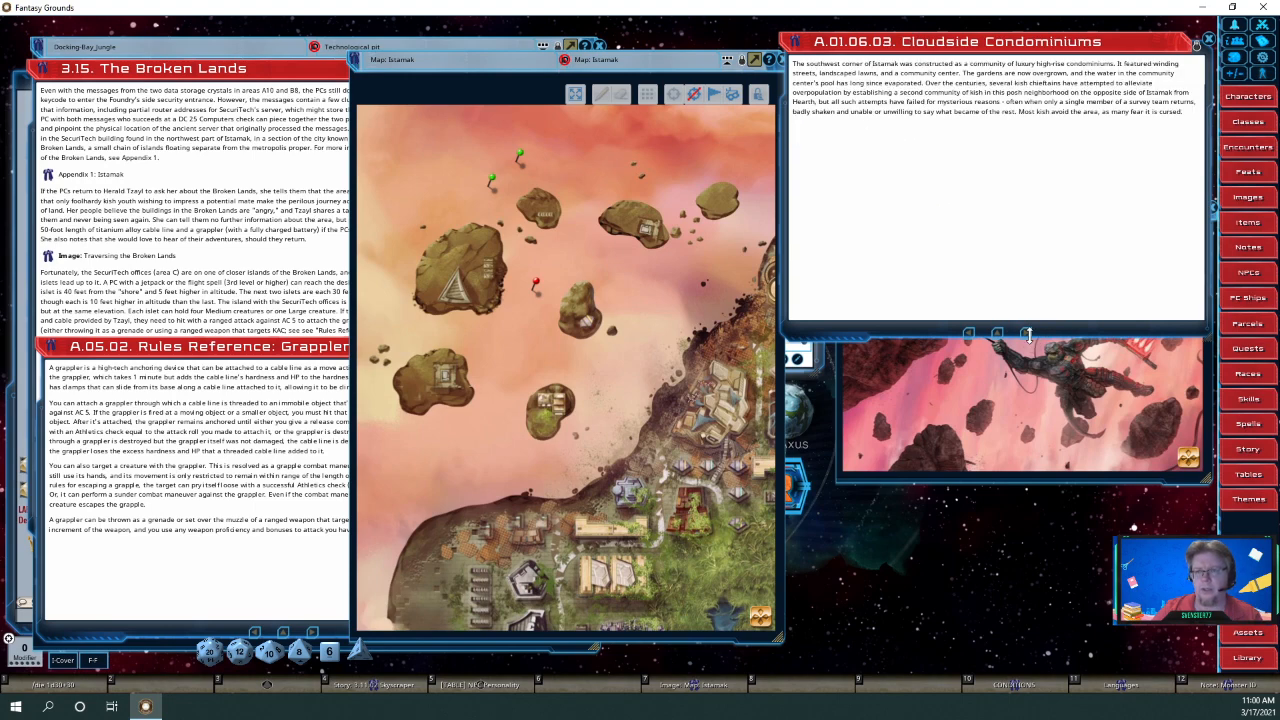
{"action": "left_click", "coordinate": [1028, 334]}
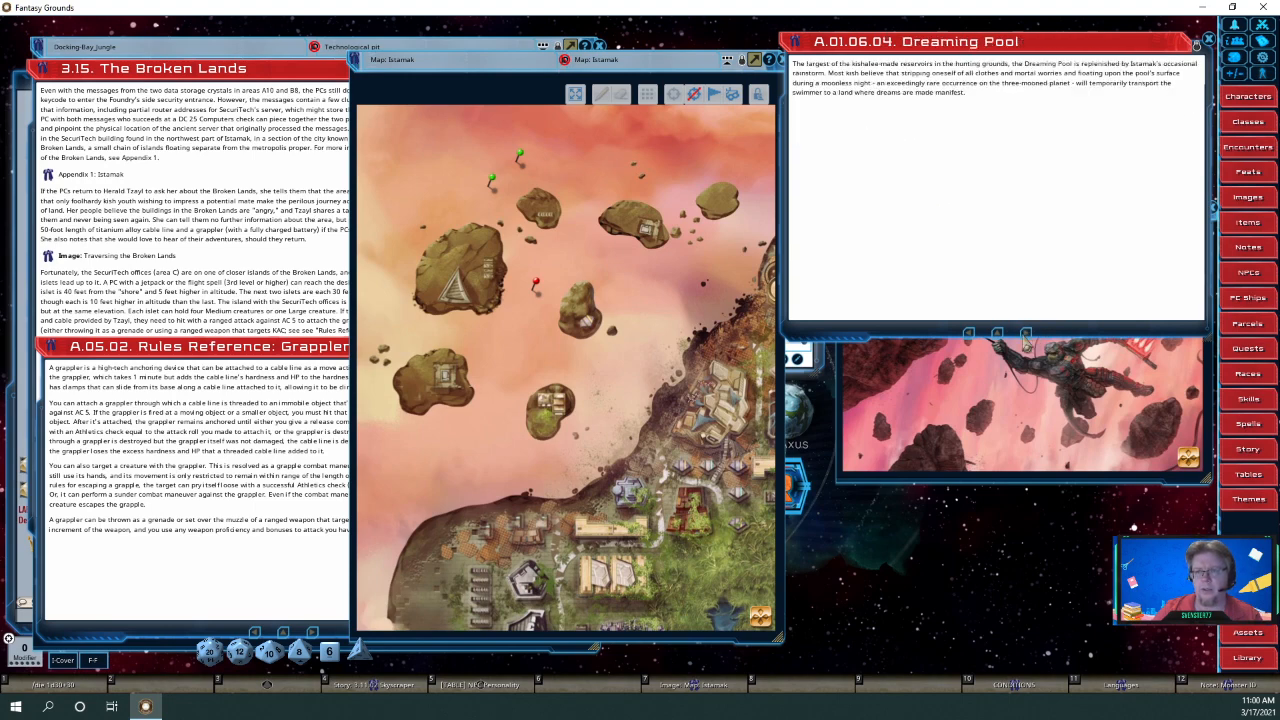
{"action": "left_click", "coordinate": [970, 335]}
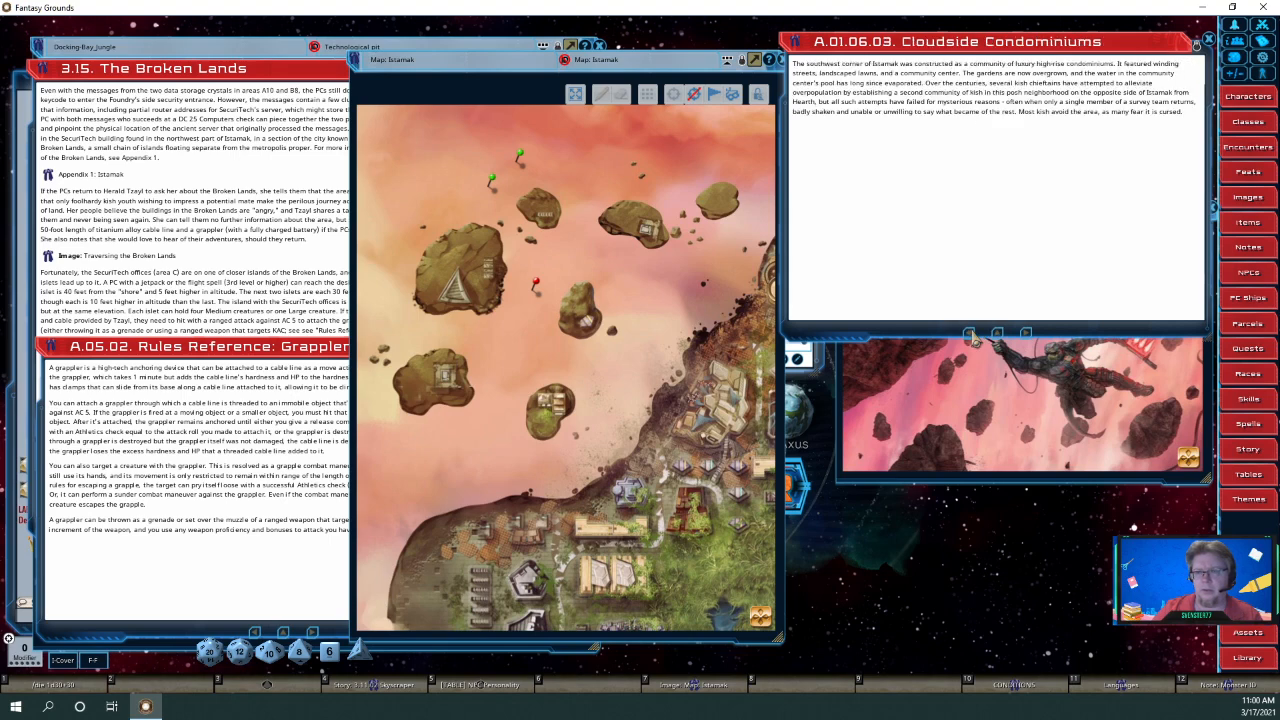
Advance the 3.15 story to 3.16. C. SecuriTech Offices, place it beside the map, and close the Cloudside Condominiums story.
{"action": "left_click", "coordinate": [270, 266]}
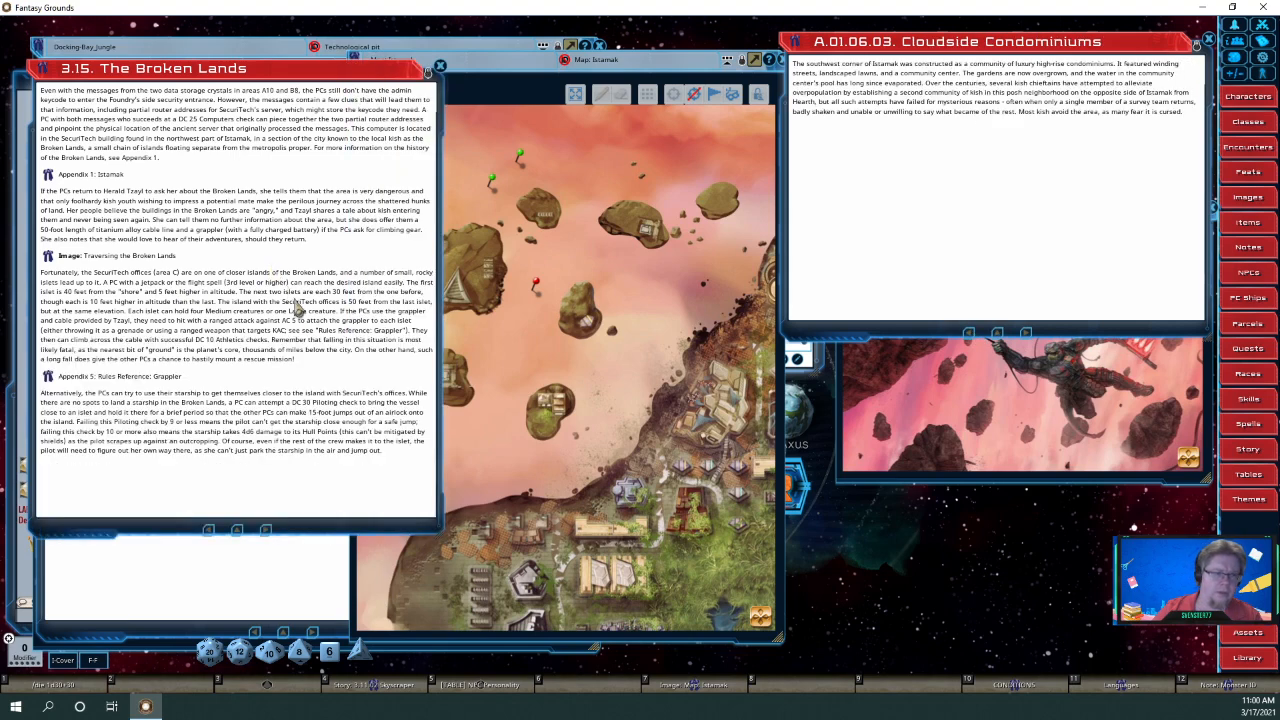
{"action": "left_click", "coordinate": [266, 531]}
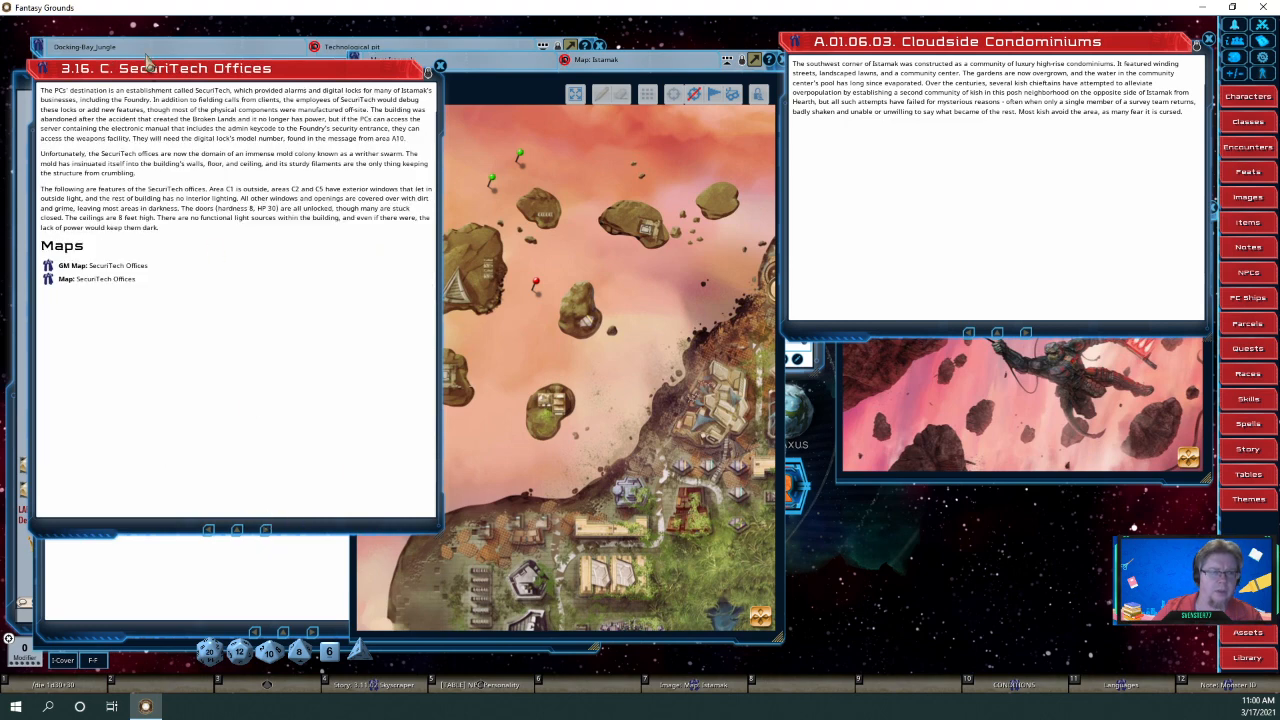
{"action": "left_click_drag", "start_coordinate": [324, 64], "coordinate": [1104, 120]}
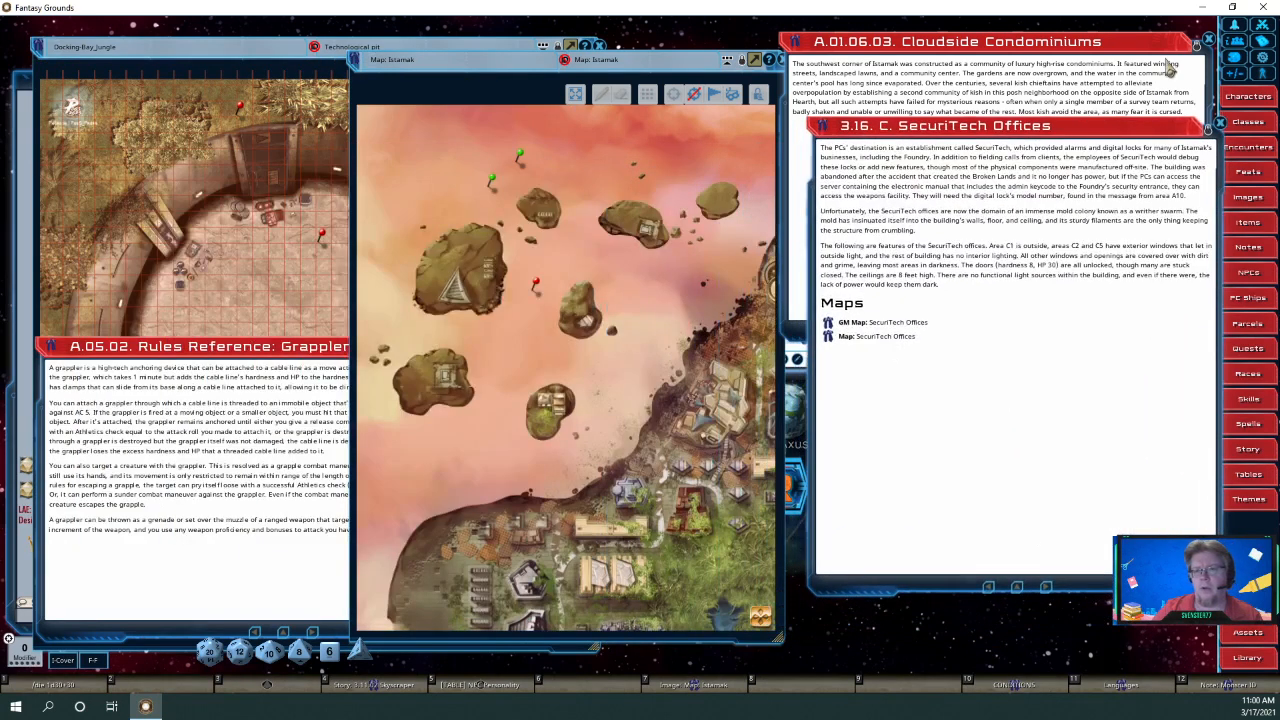
{"action": "left_click", "coordinate": [1209, 41]}
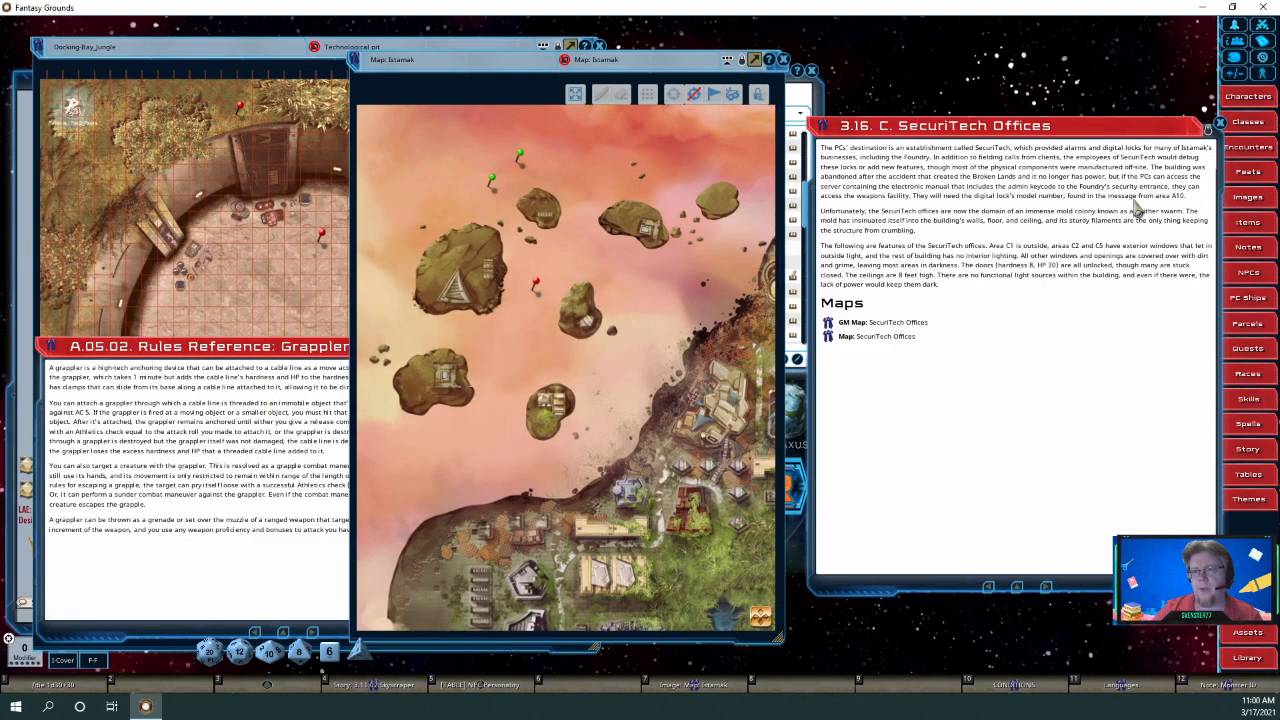
{"action": "left_click_drag", "start_coordinate": [1047, 408], "coordinate": [1029, 352]}
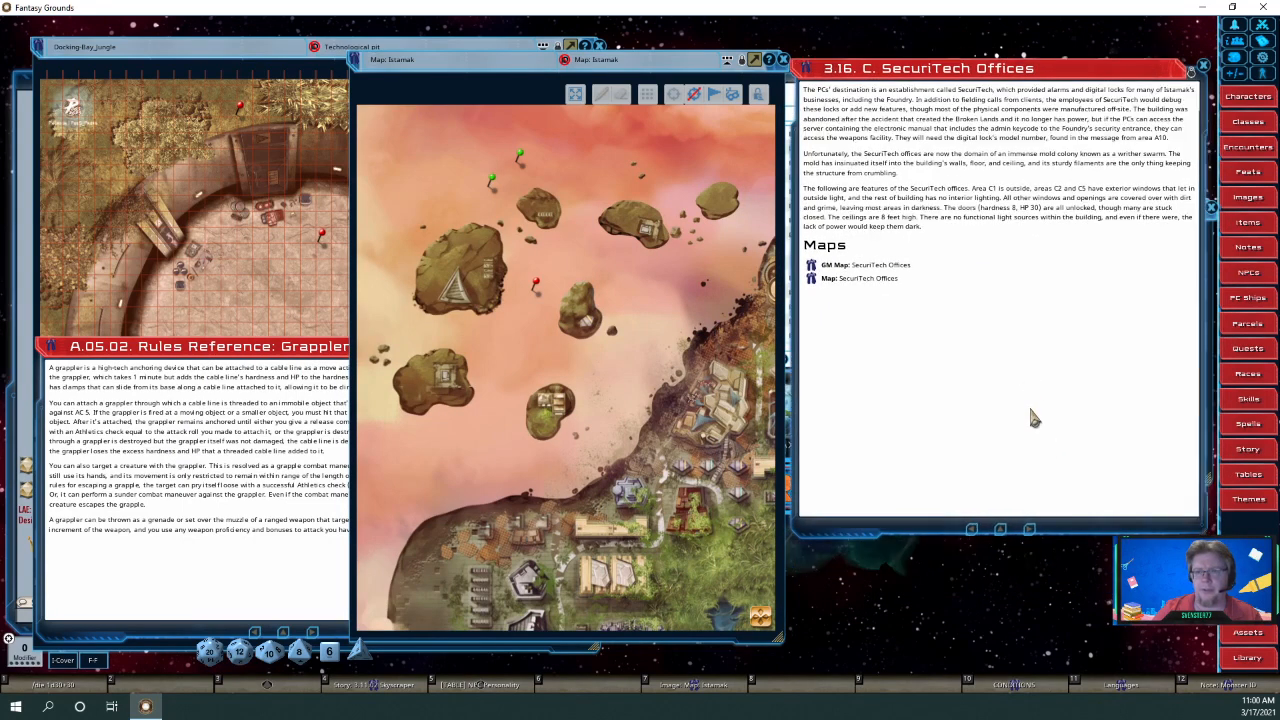